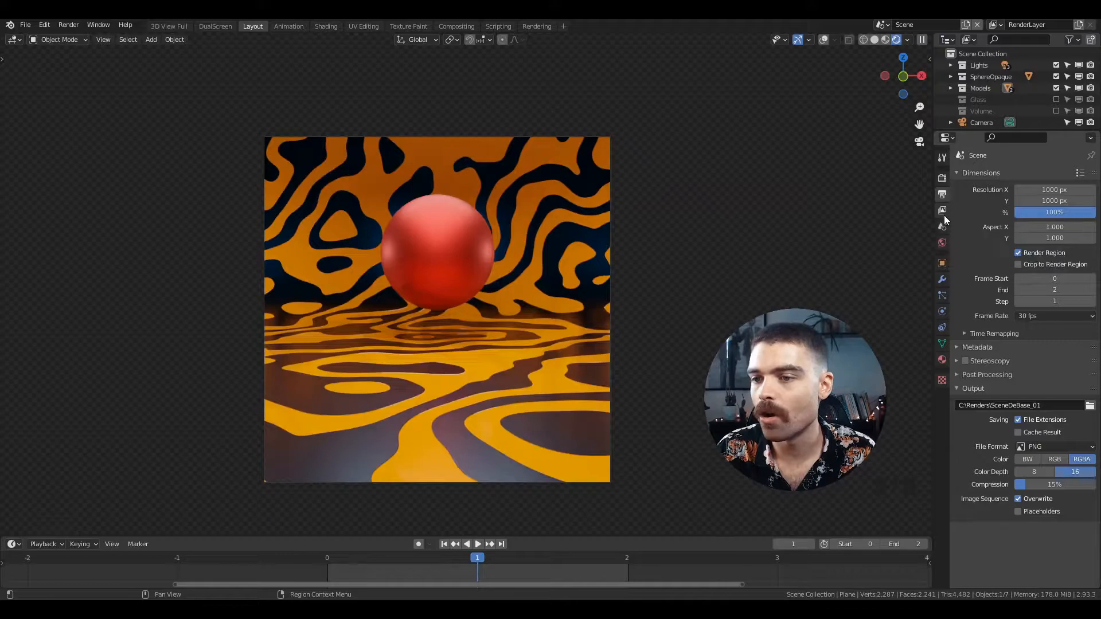
Enable the Mist and Normal data passes for the view layer
click(942, 210)
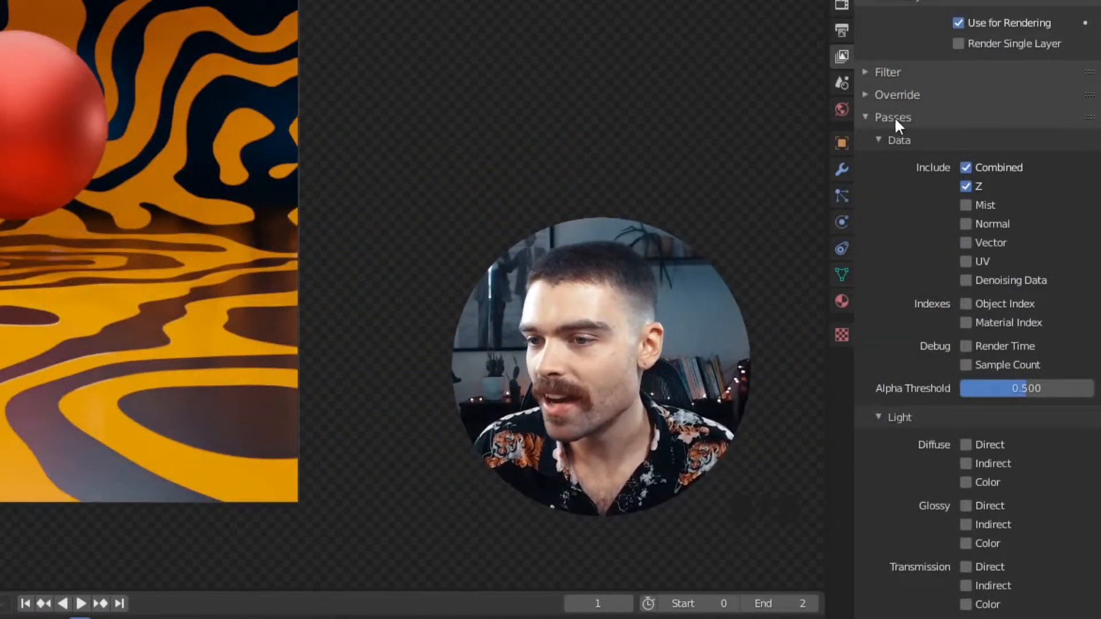
scroll(890, 191, down, 5)
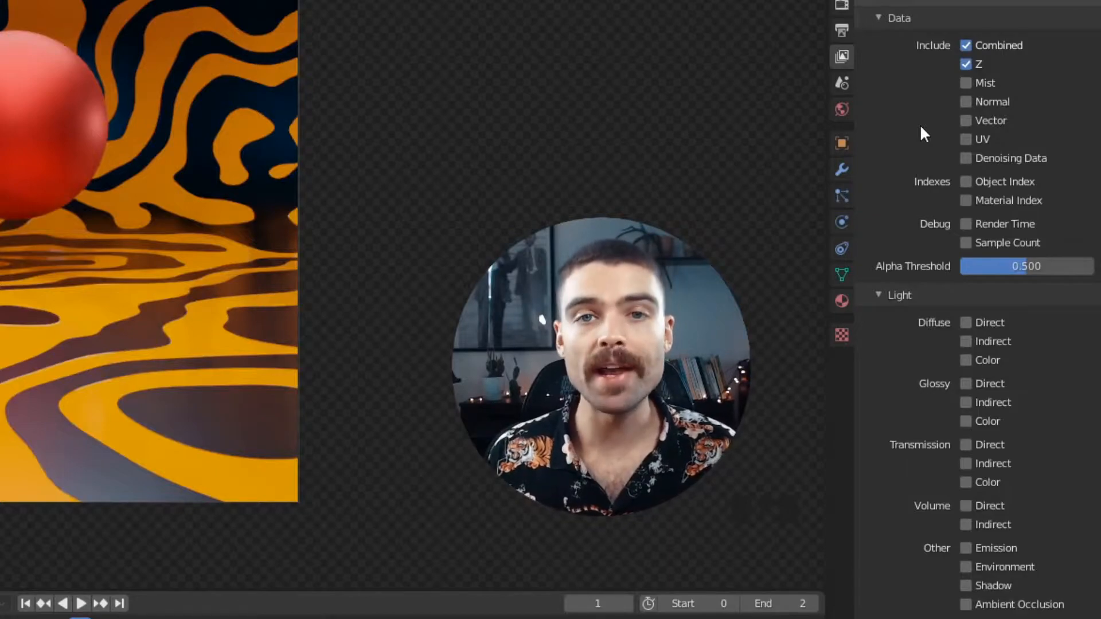
click(983, 83)
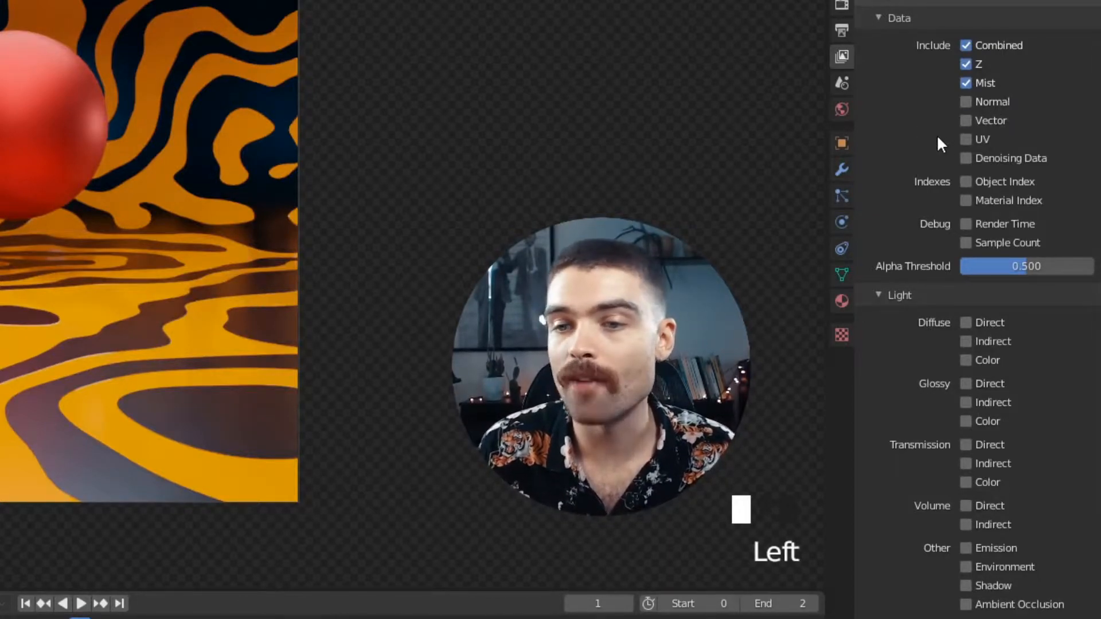
Enable the Diffuse Direct, Indirect and Color passes and the Glossy Direct and Indirect passes
scroll(934, 149, down, 5)
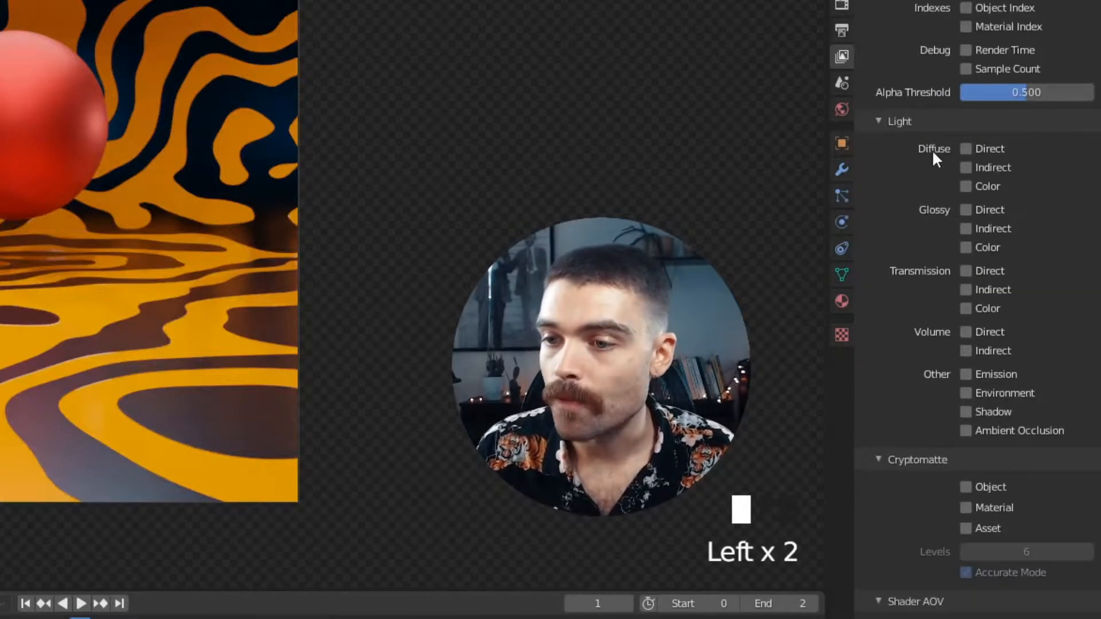
click(997, 148)
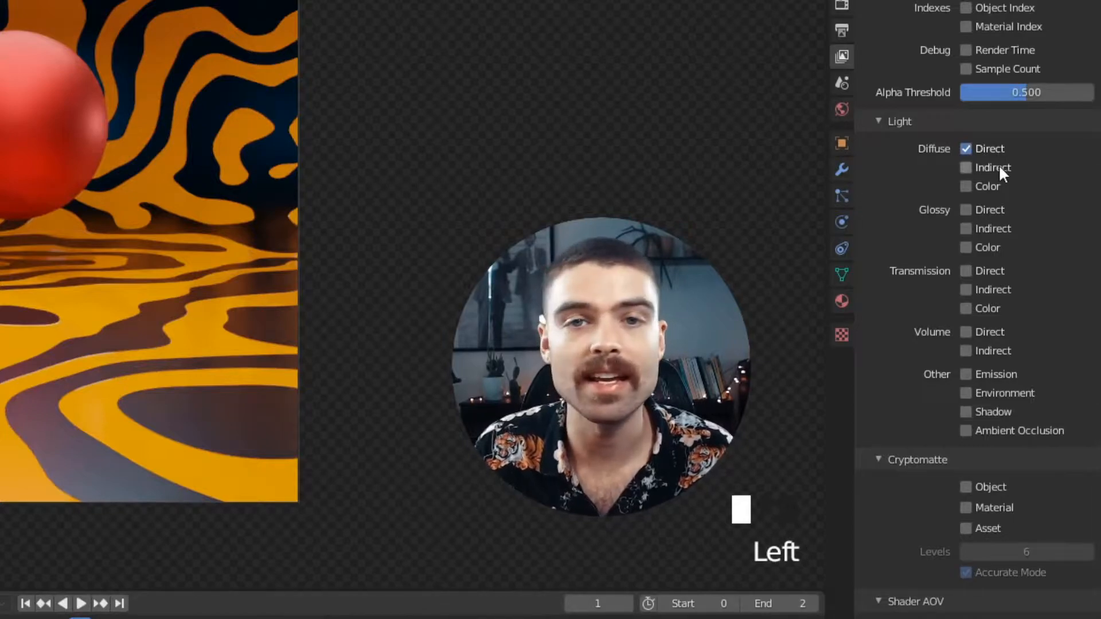
click(999, 167)
click(993, 185)
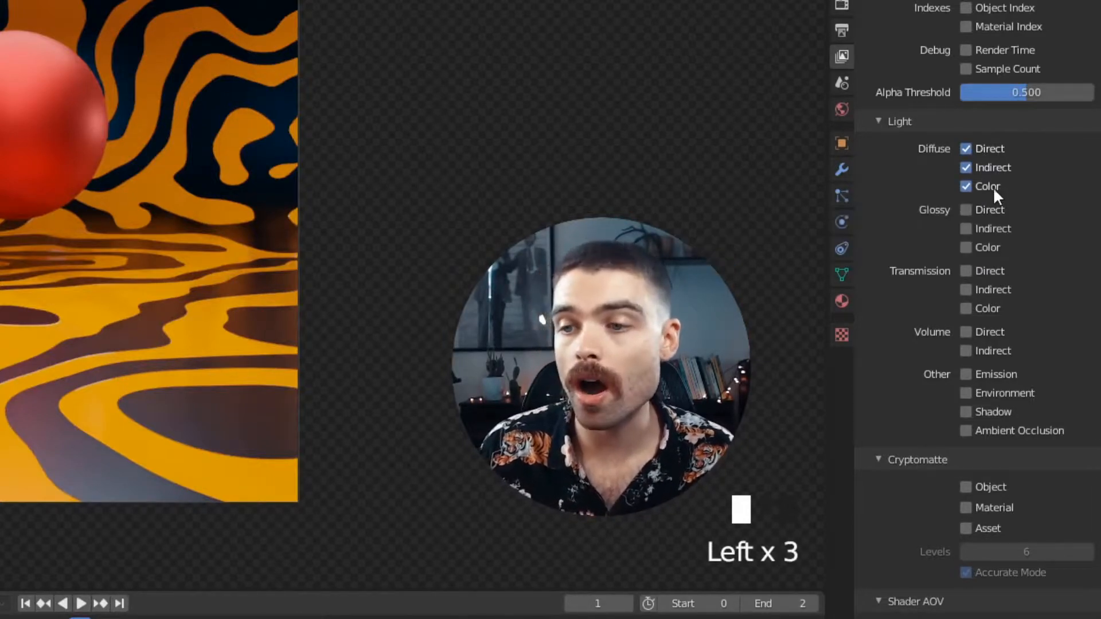
click(999, 212)
click(1000, 228)
scroll(963, 290, up, 1)
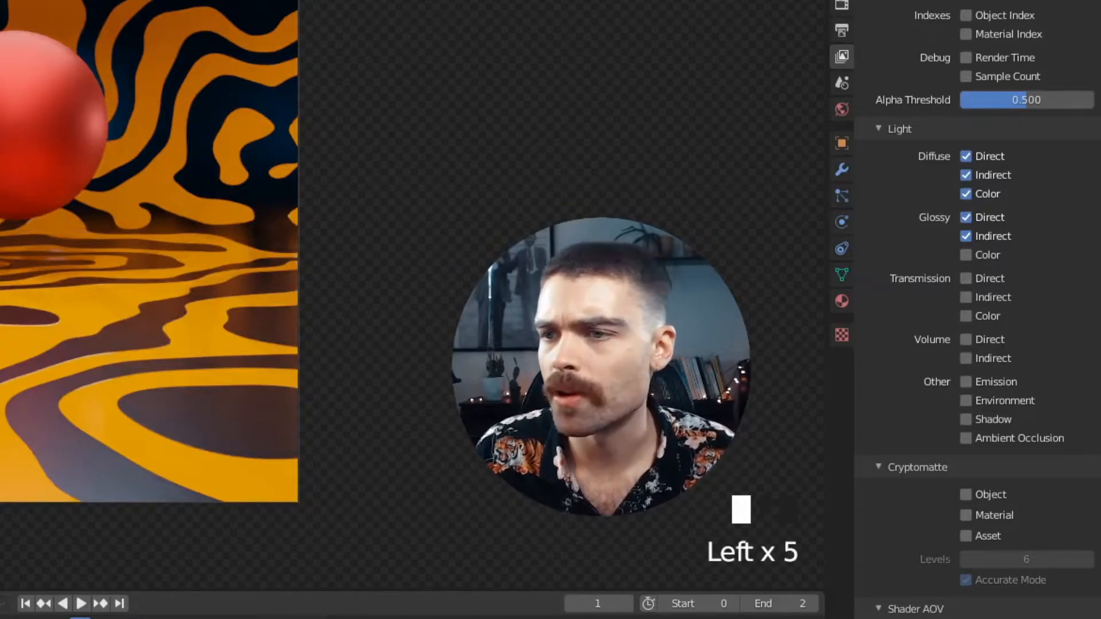
Include the Glass collection in the view layer and enable the Transmission Direct, Indirect and Color passes
click(1055, 99)
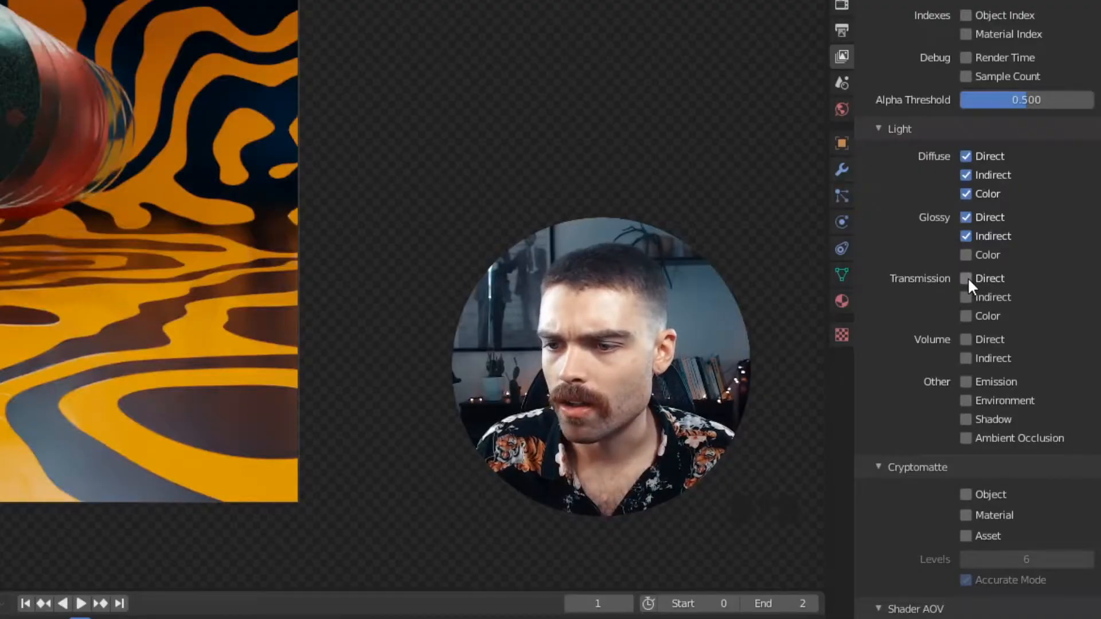
click(967, 279)
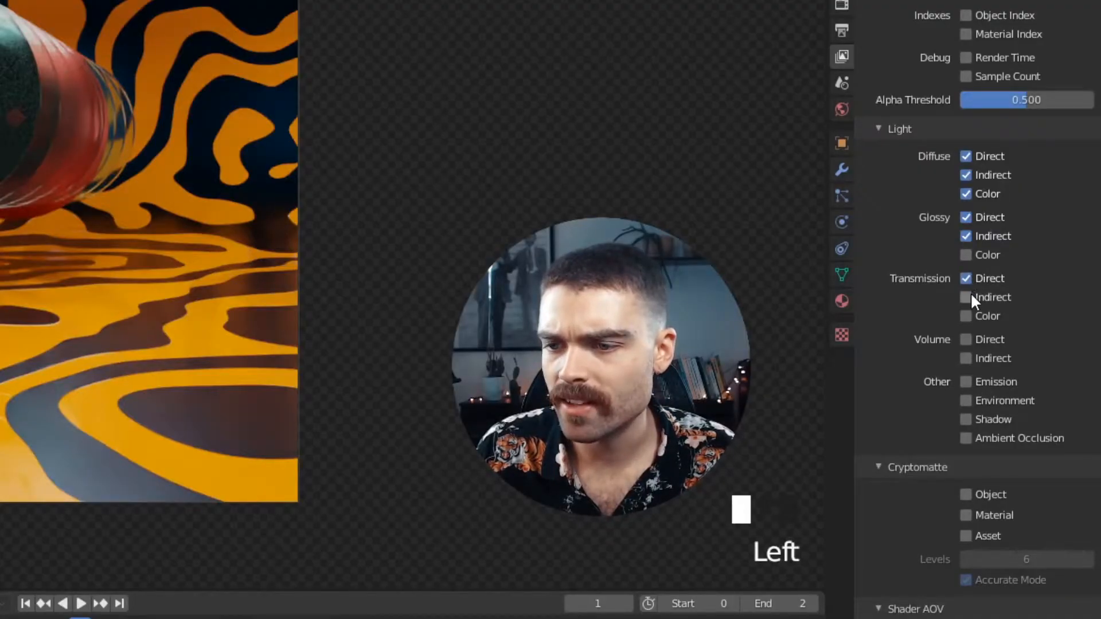
click(967, 298)
click(988, 315)
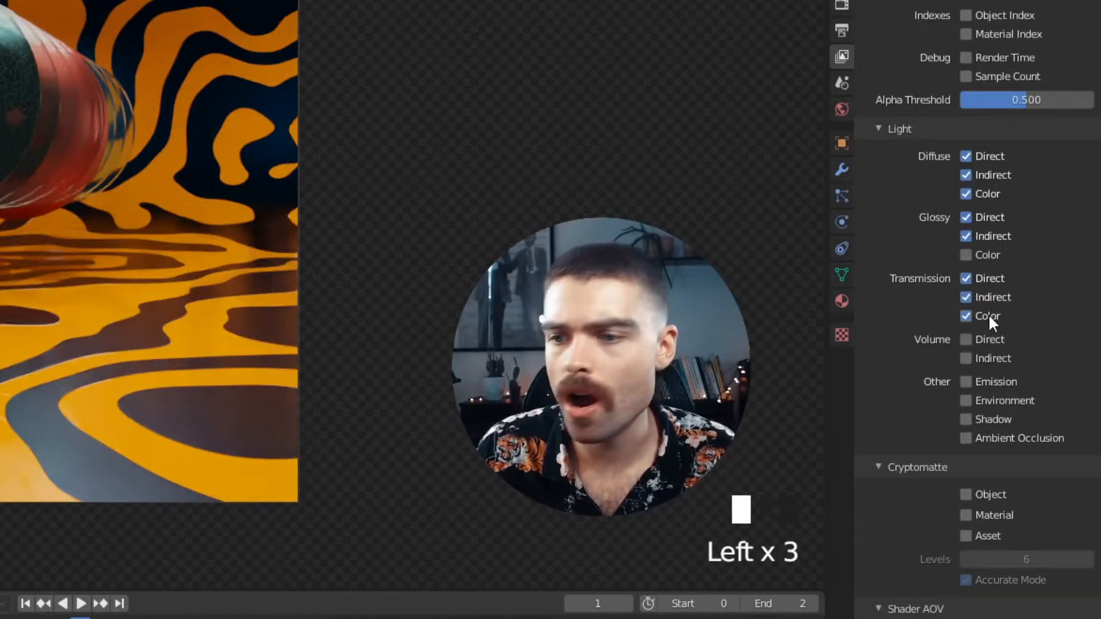
Include the Volume collection in the view layer and enable the Volume Direct and Indirect passes
scroll(946, 344, down, 1)
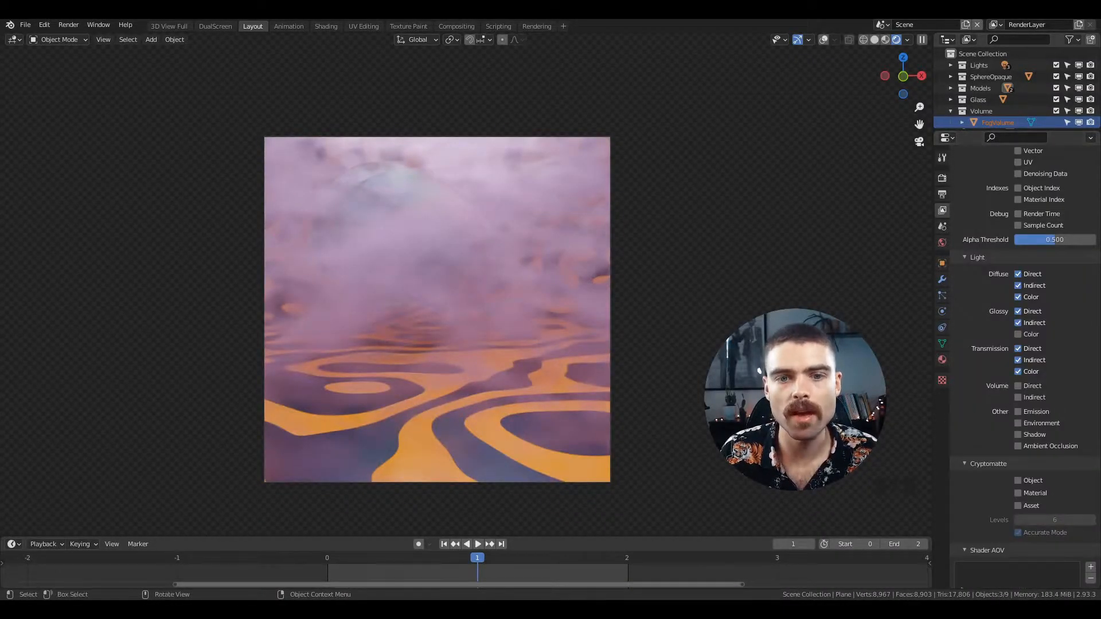
click(1018, 386)
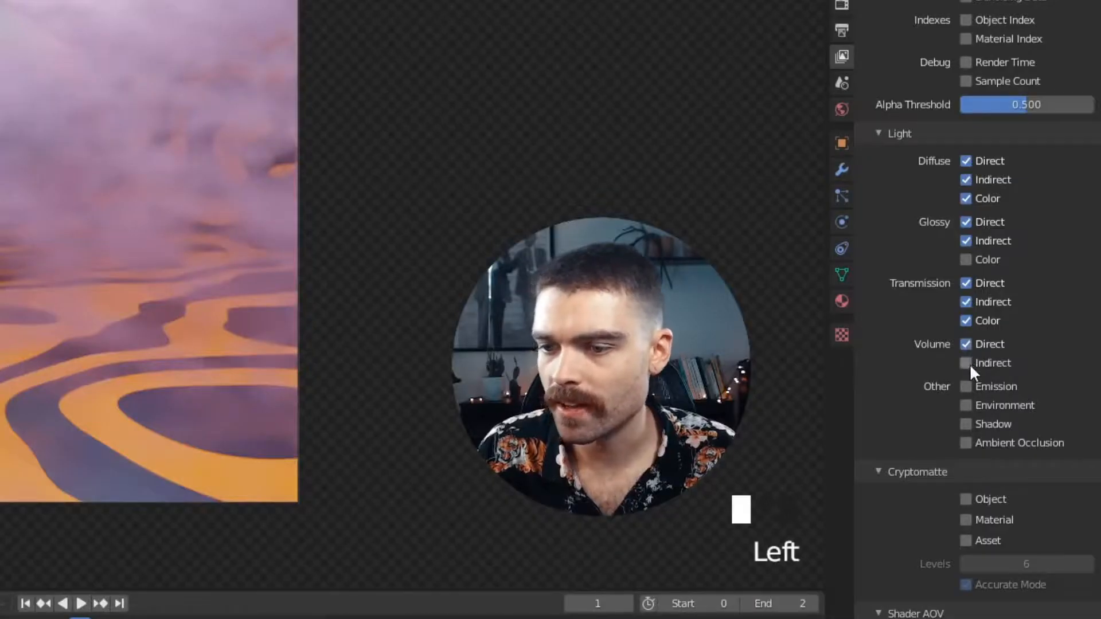
click(969, 363)
Enable the Emission, Shadow and Ambient Occlusion passes and render the current frame
scroll(946, 379, down, 1)
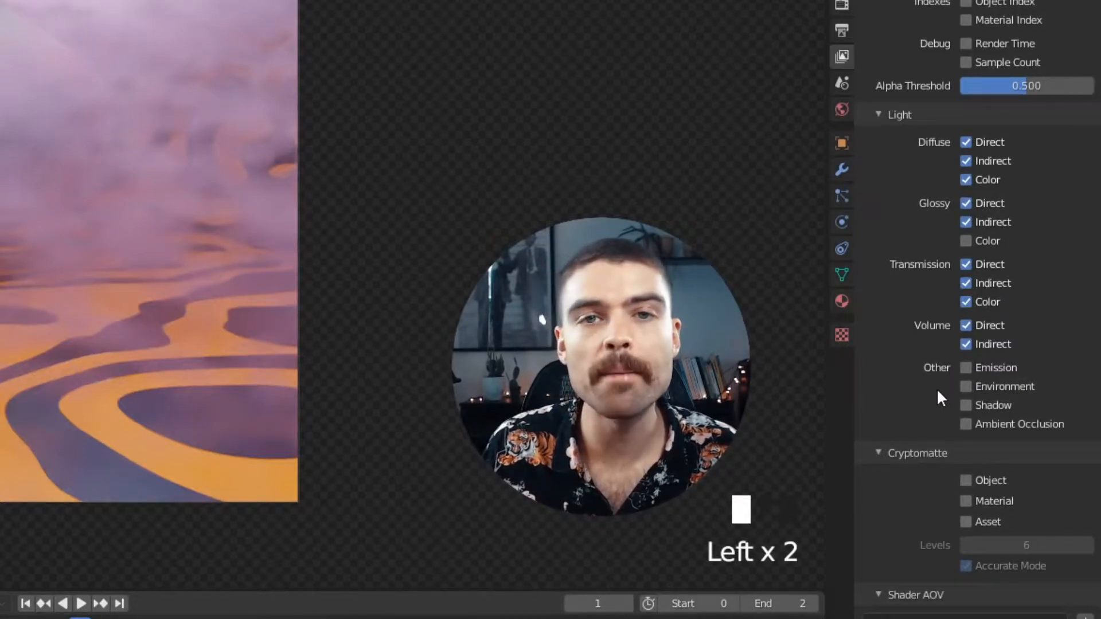
click(966, 367)
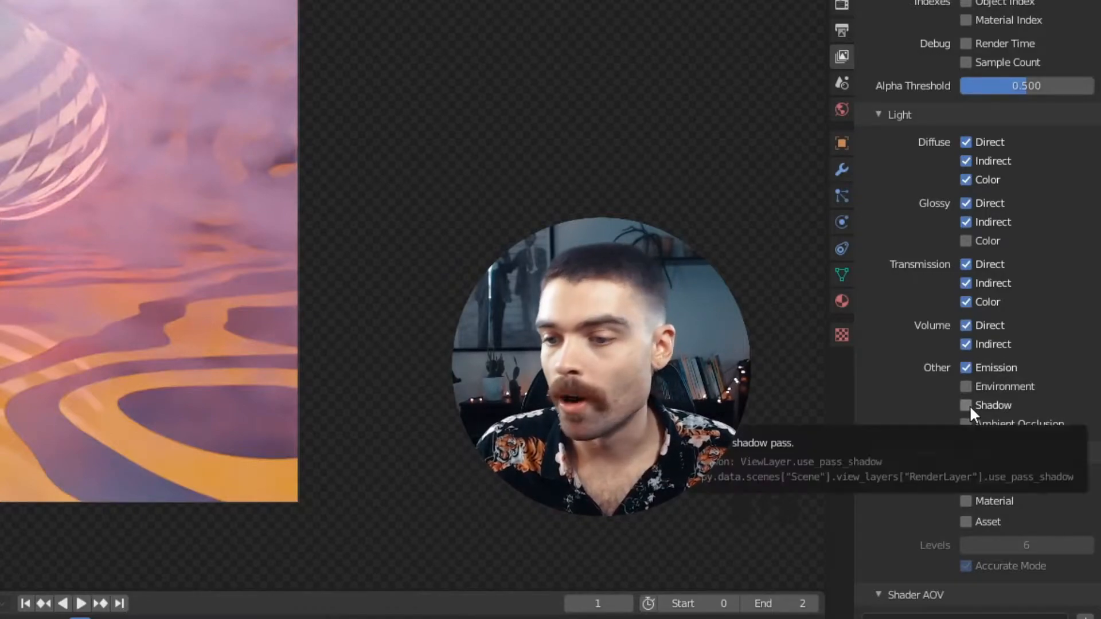
click(969, 405)
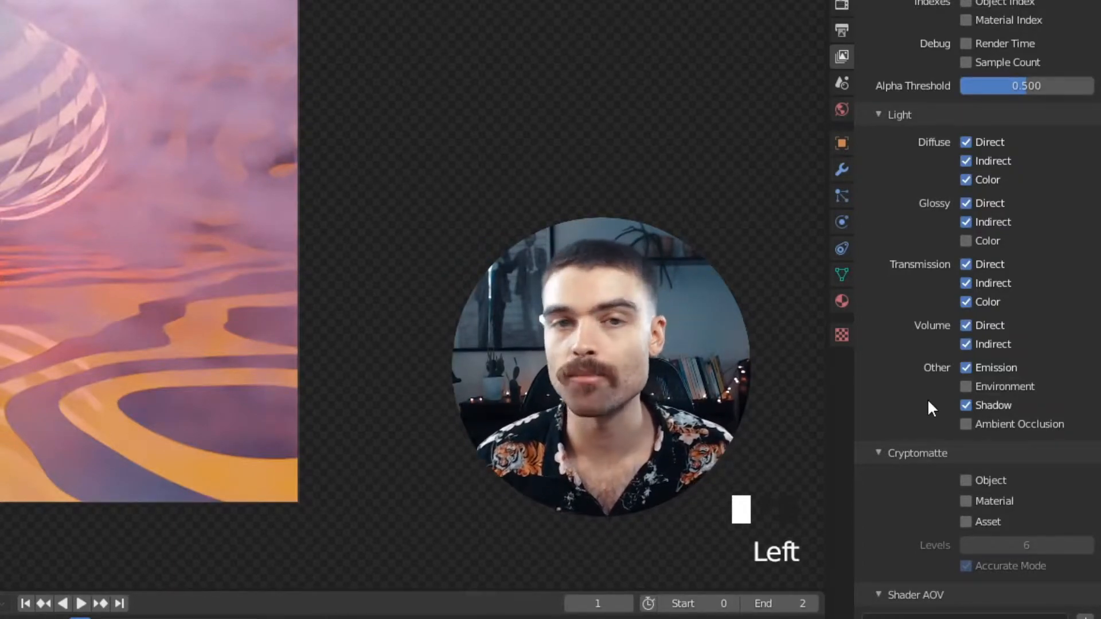
click(966, 424)
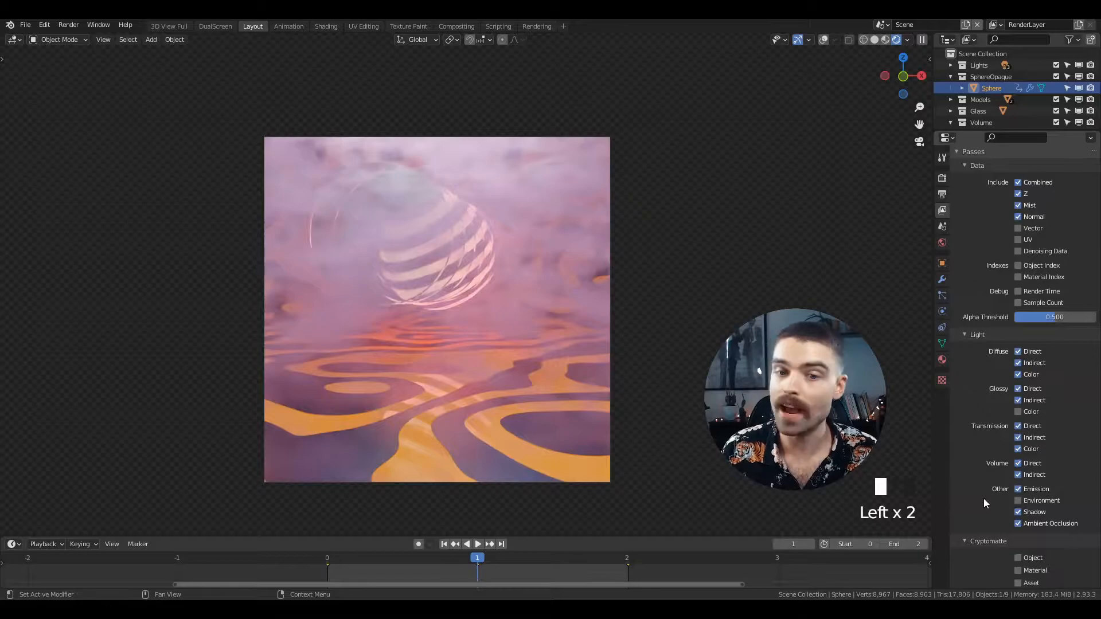
key(F12)
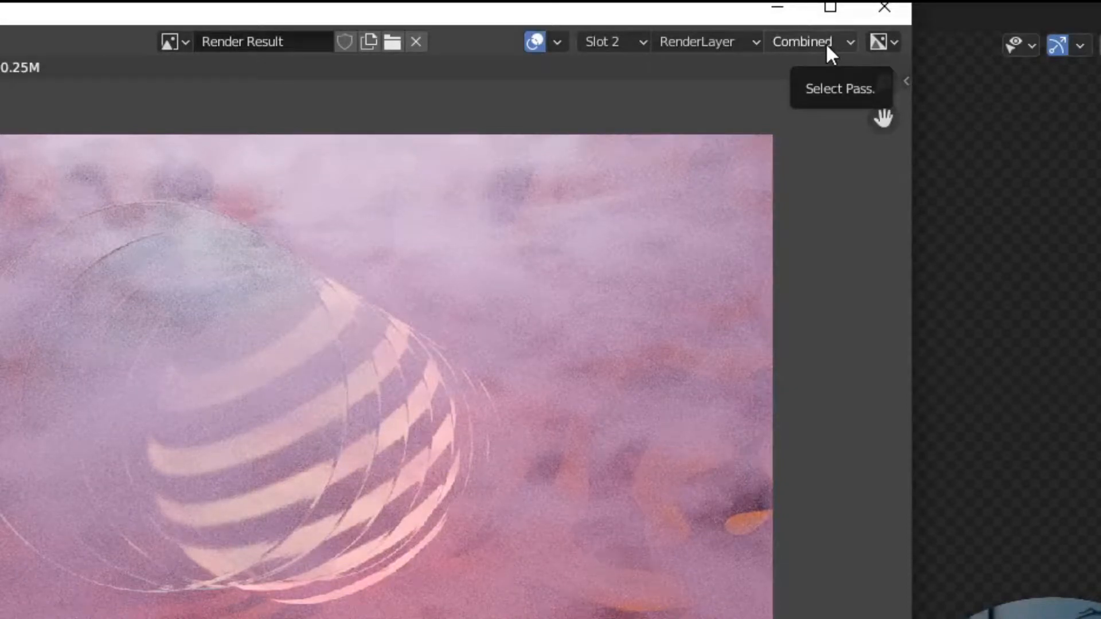
Examine the Depth, Normal, Emit and DiffCol passes of the render result one after another
click(828, 41)
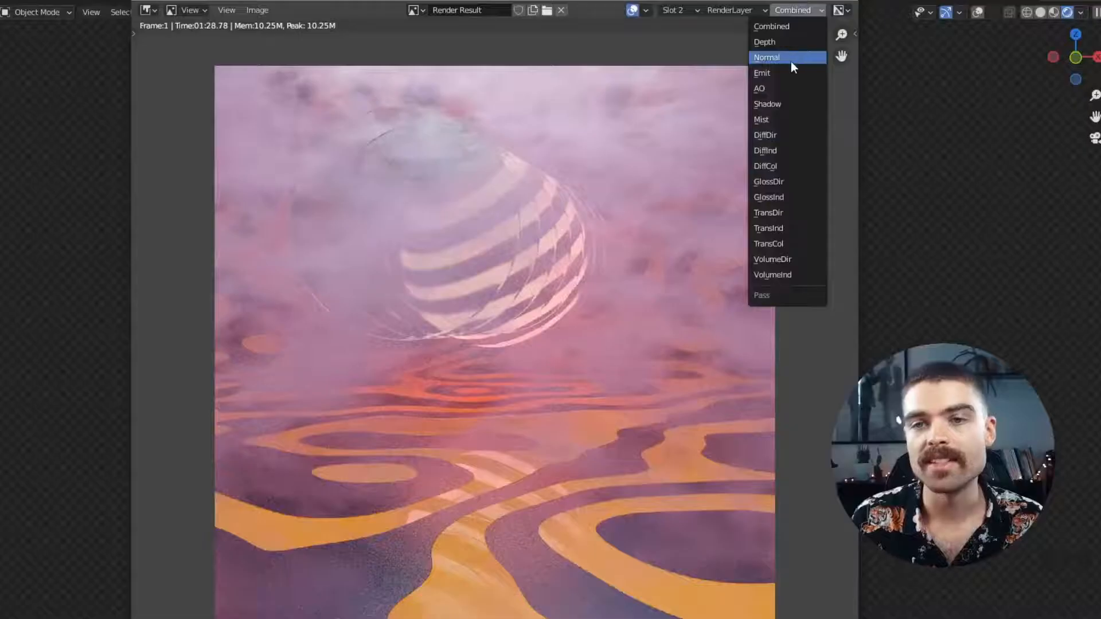
click(796, 43)
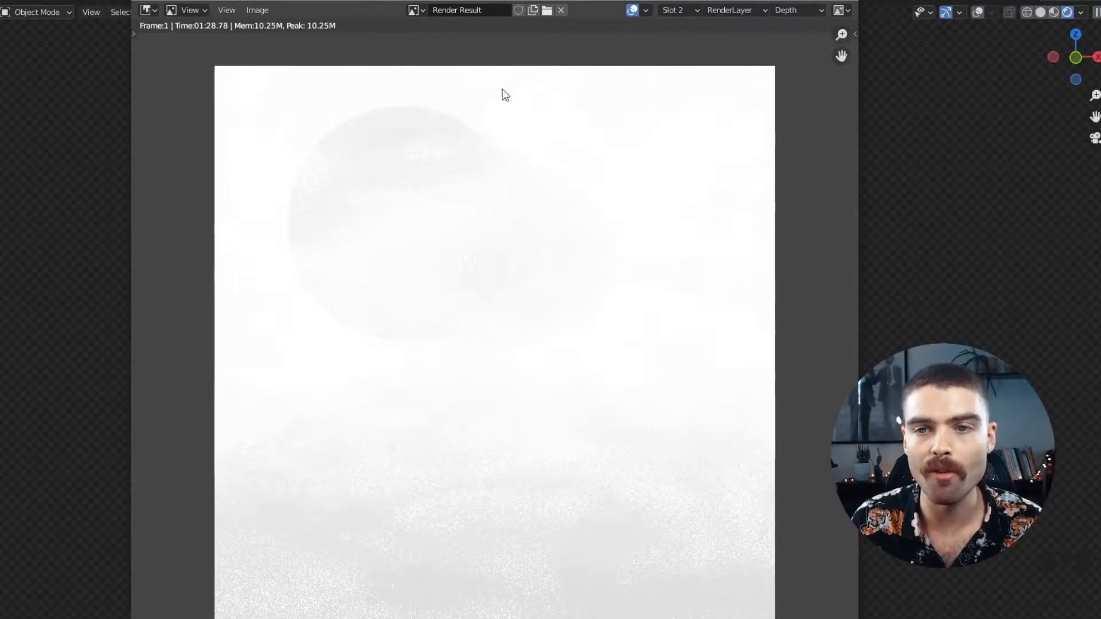
click(787, 10)
click(788, 58)
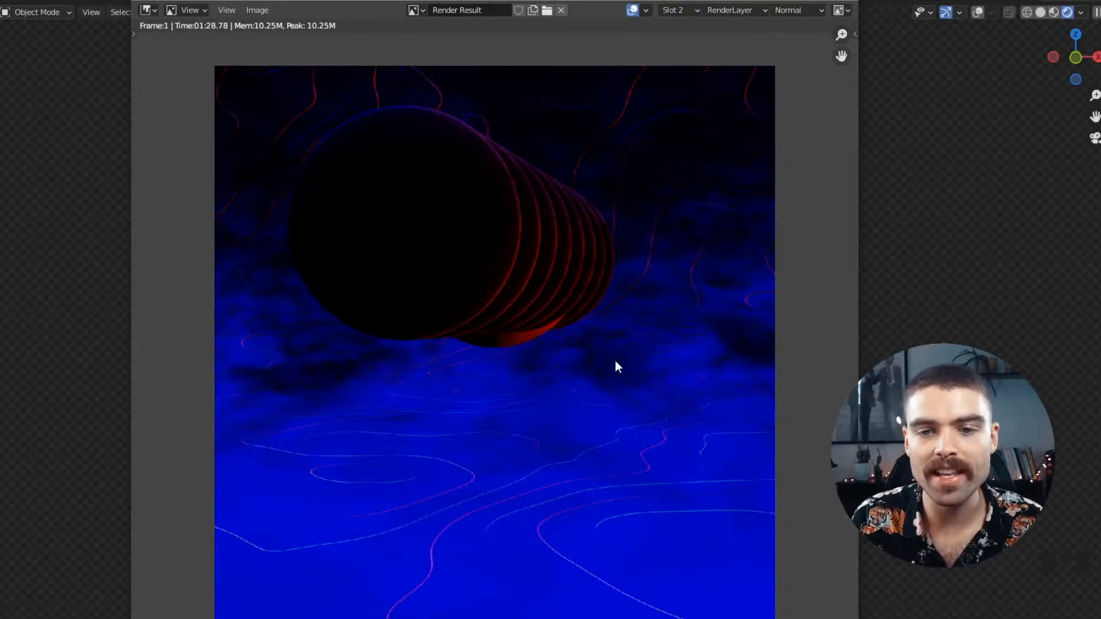
click(794, 10)
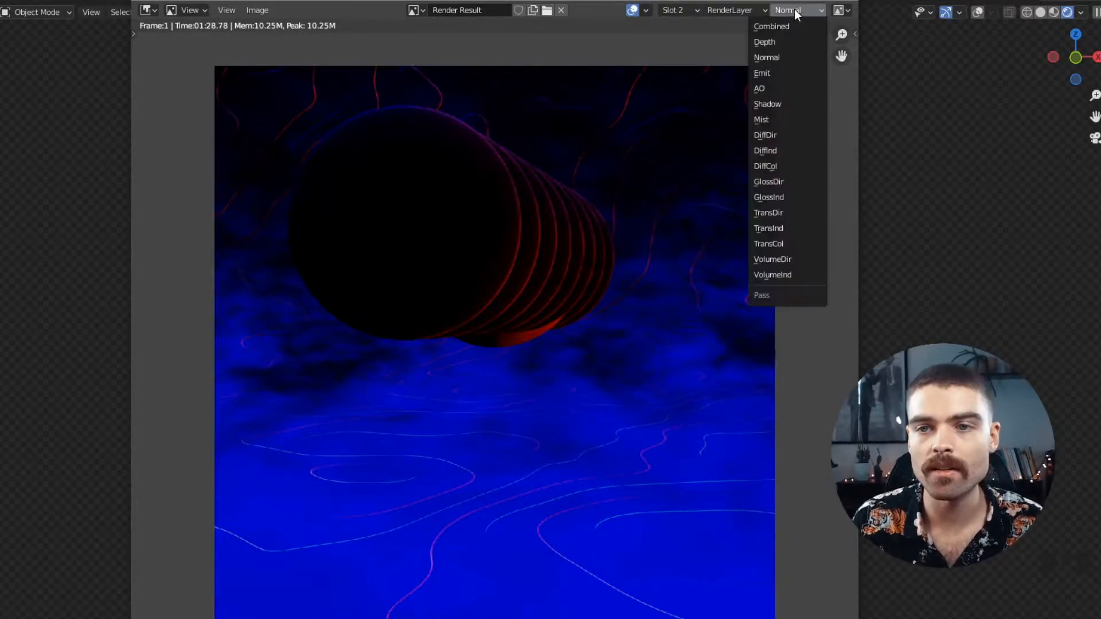
click(789, 71)
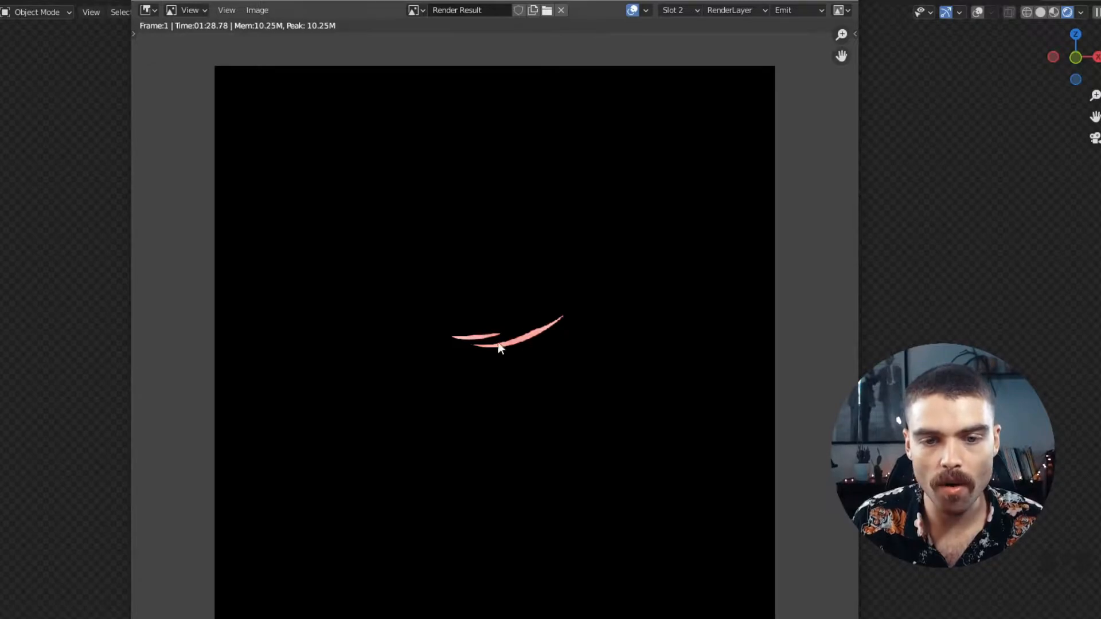
click(794, 10)
click(780, 51)
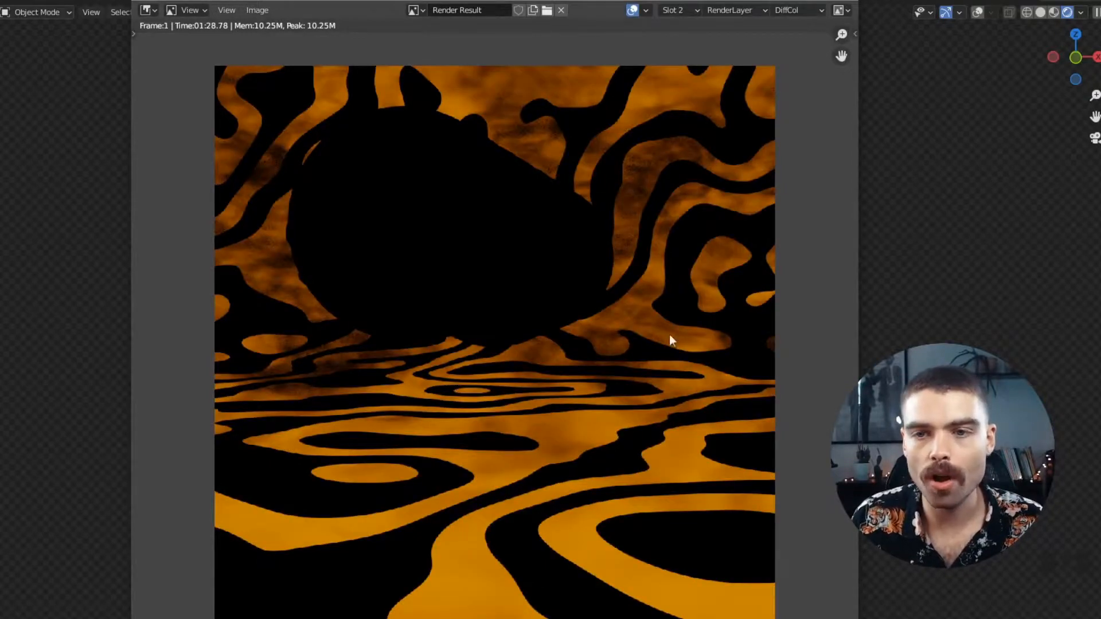
Examine the GlossDir, TransCol and VolumeInd passes of the render result, and return to the Combined pass
click(814, 11)
click(783, 197)
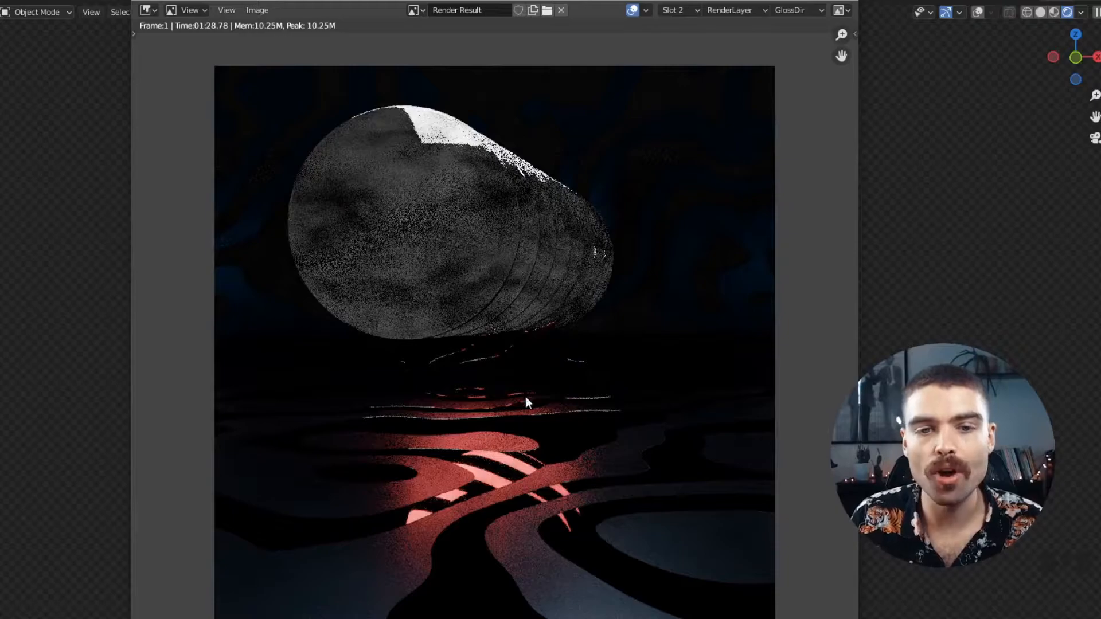
click(801, 8)
click(783, 212)
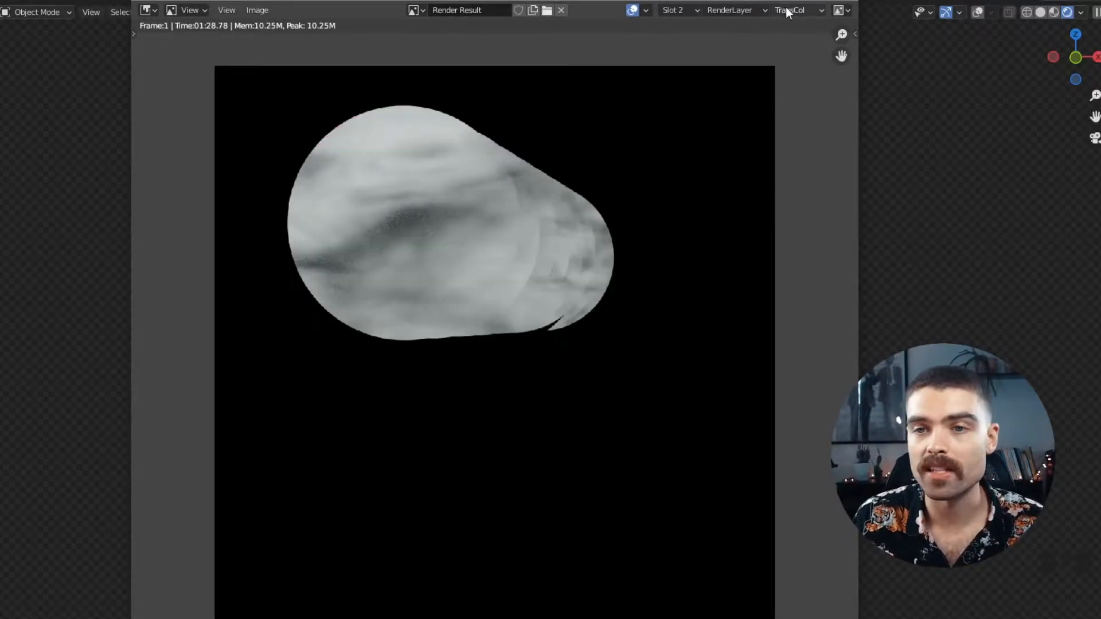
click(791, 9)
click(814, 213)
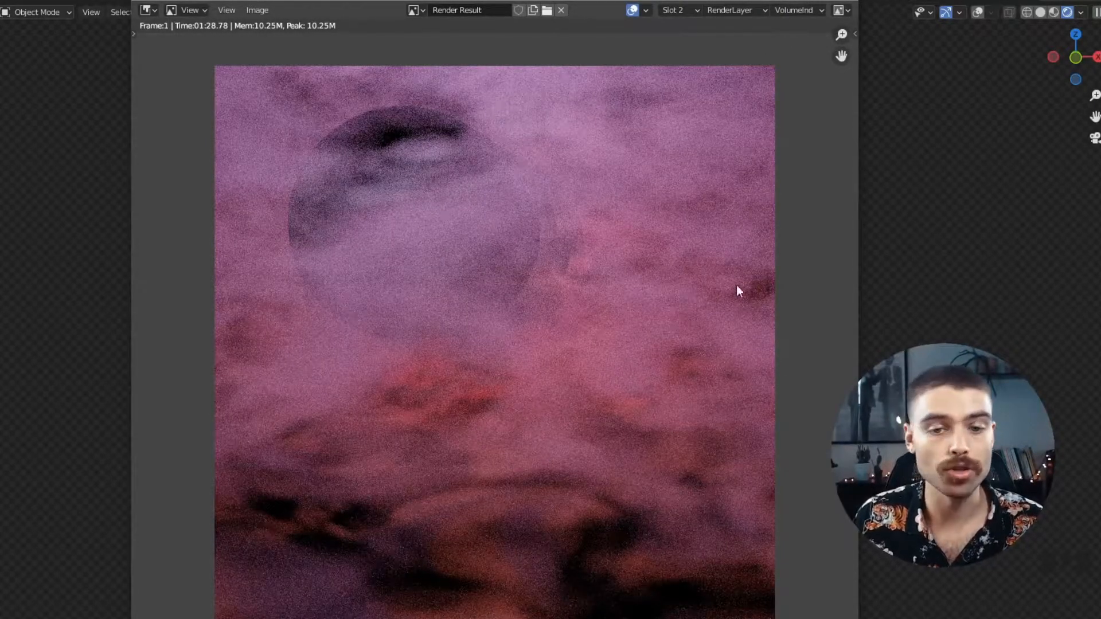
click(797, 9)
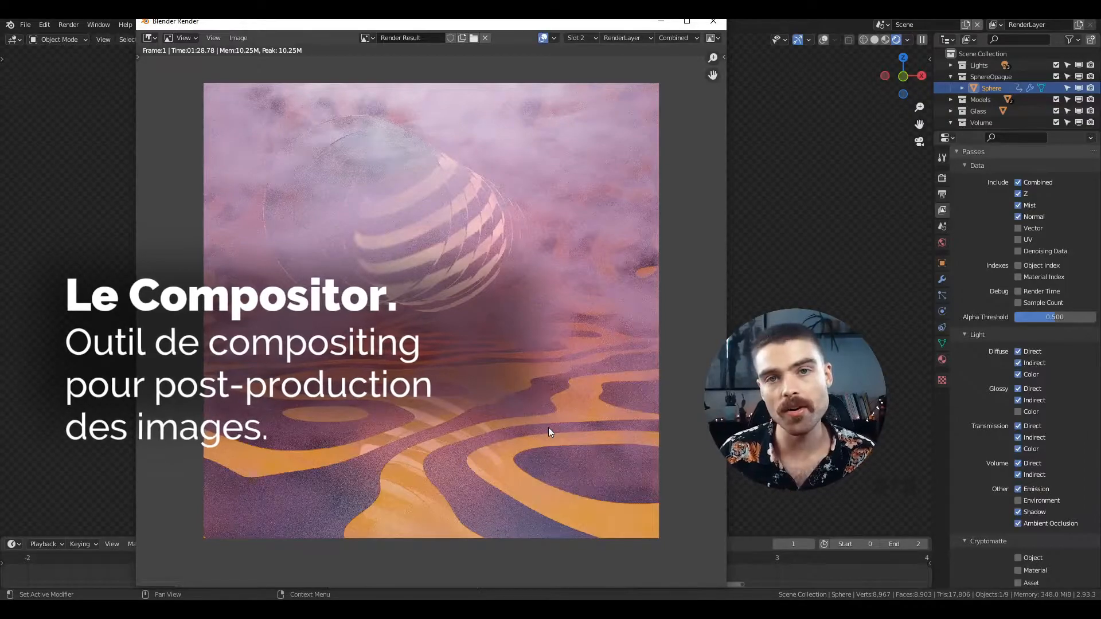
Open the Compositing workspace and preview the Render Layers image output through a new Viewer node
key(Escape)
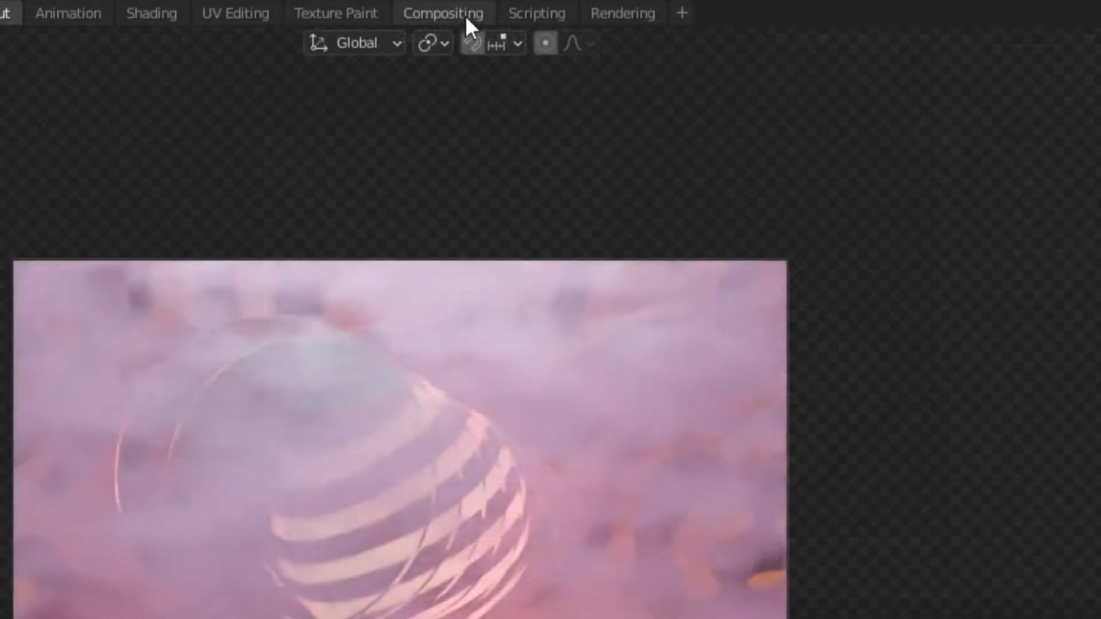
click(465, 12)
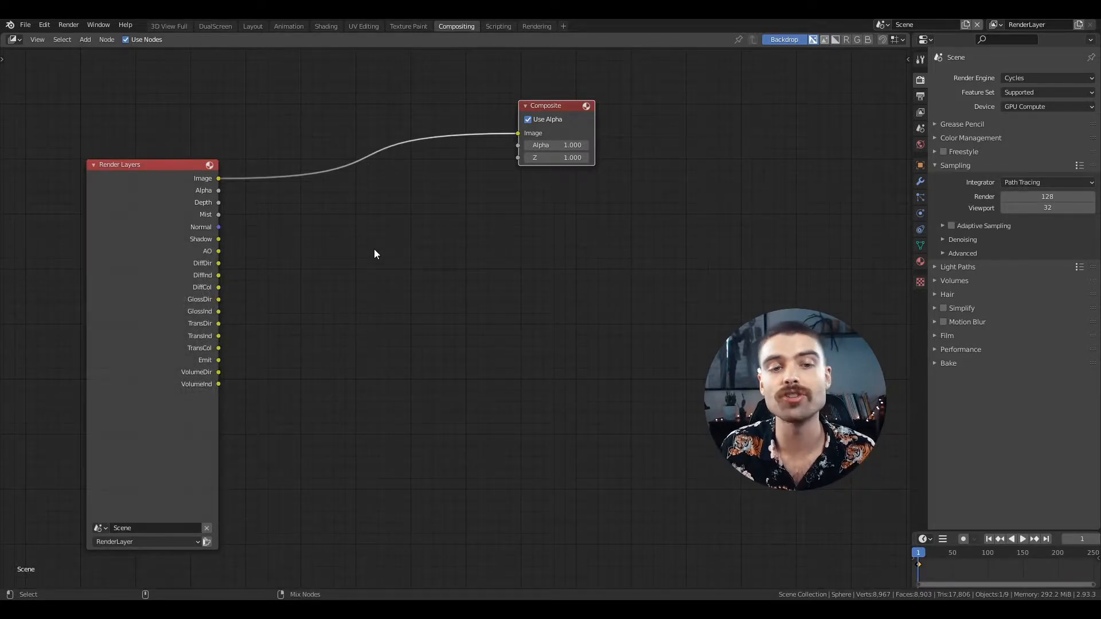
ctrl+shift+click(190, 232)
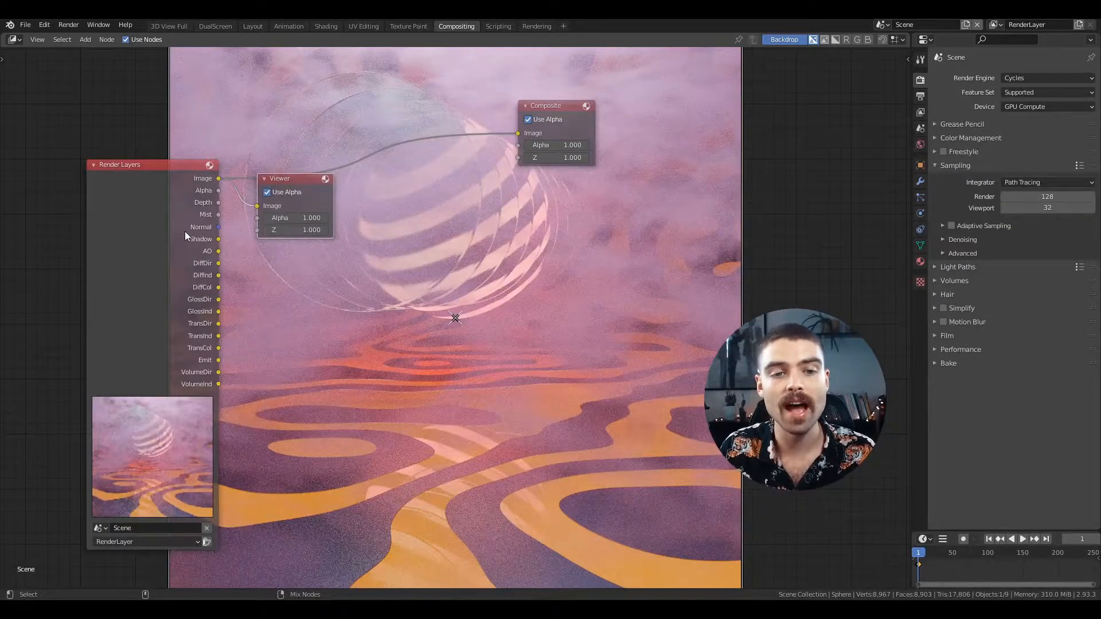
Cycle the Viewer node through the Render Layers outputs to preview the individual passes, including Mist, Normal and GlossDir
ctrl+shift+click(174, 240)
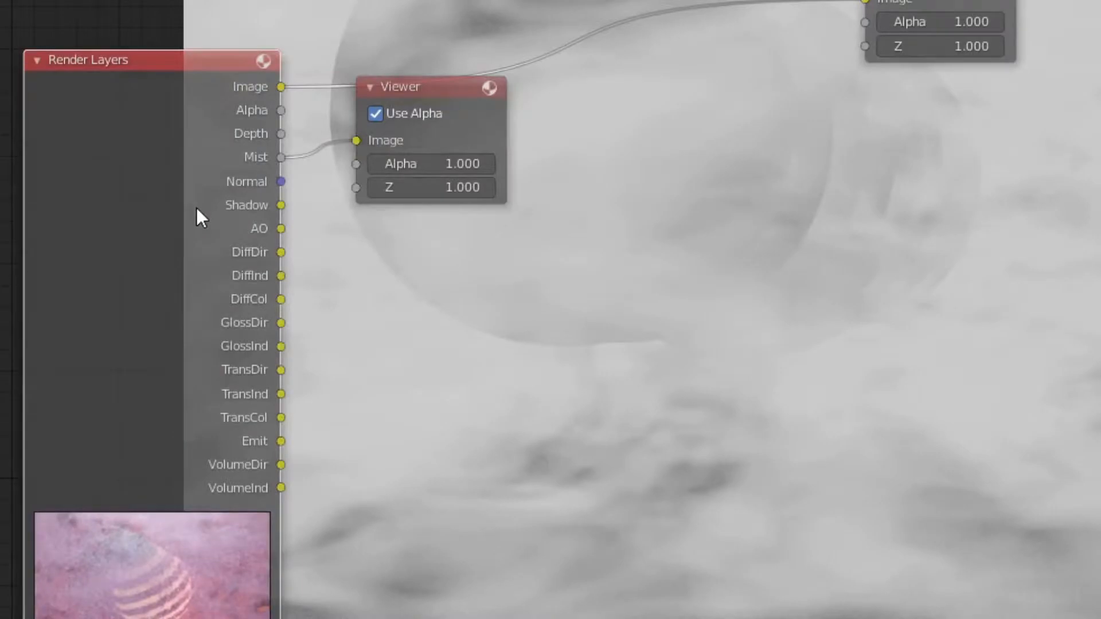
ctrl+shift+click(196, 207)
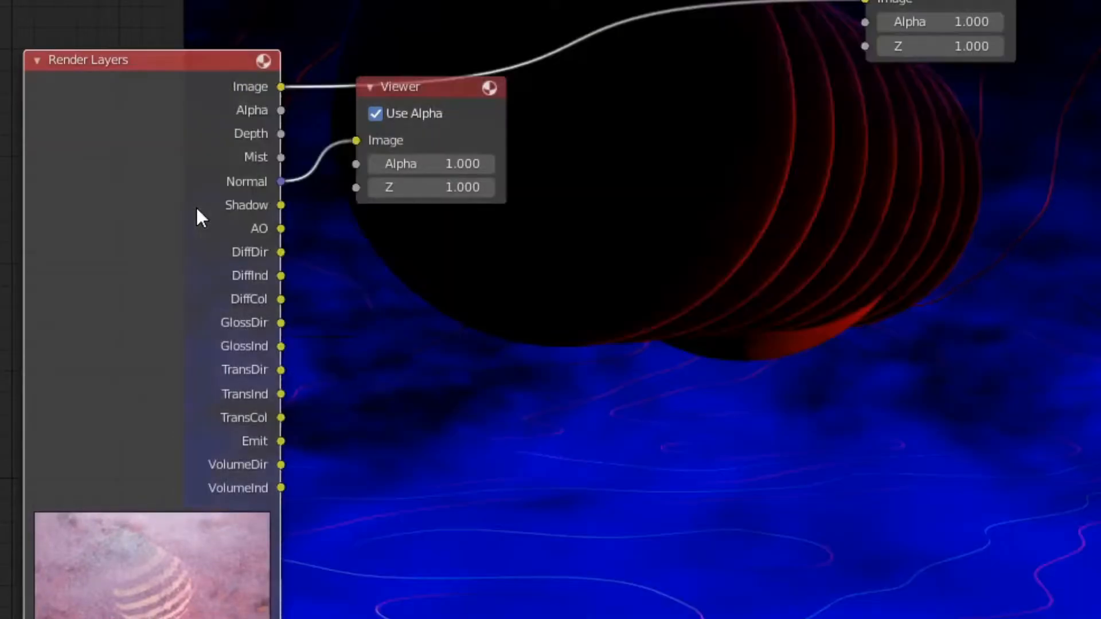
ctrl+shift+click(196, 207)
ctrl+shift+click(196, 208)
ctrl+shift+click(195, 207)
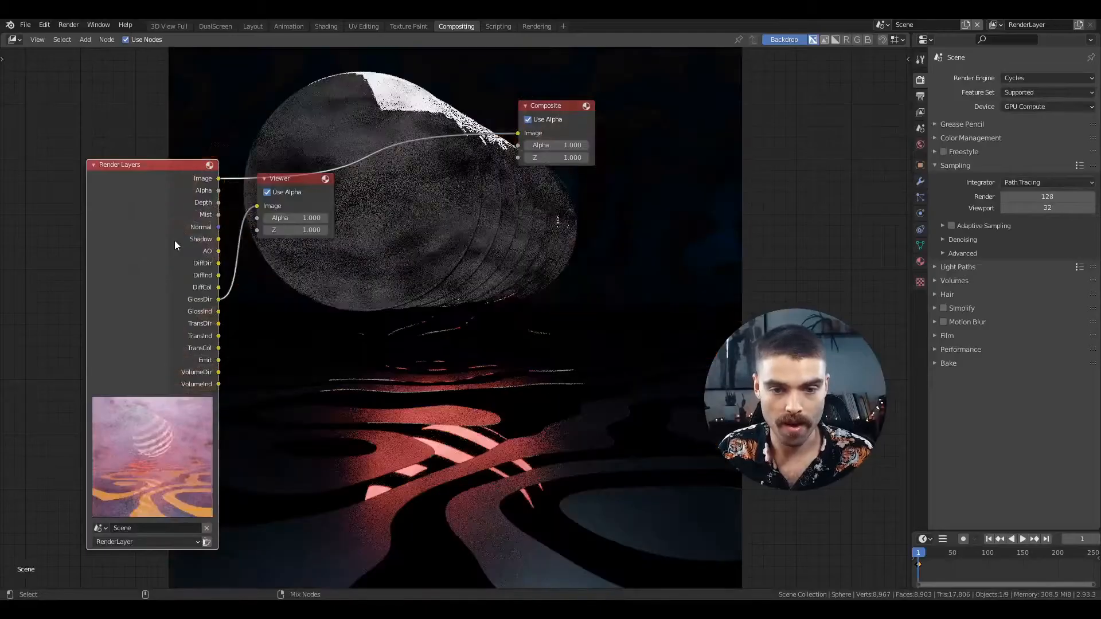
ctrl+shift+click(175, 241)
ctrl+shift+click(174, 241)
ctrl+shift+click(175, 241)
ctrl+shift+click(174, 241)
ctrl+shift+click(174, 241)
ctrl+shift+click(174, 241)
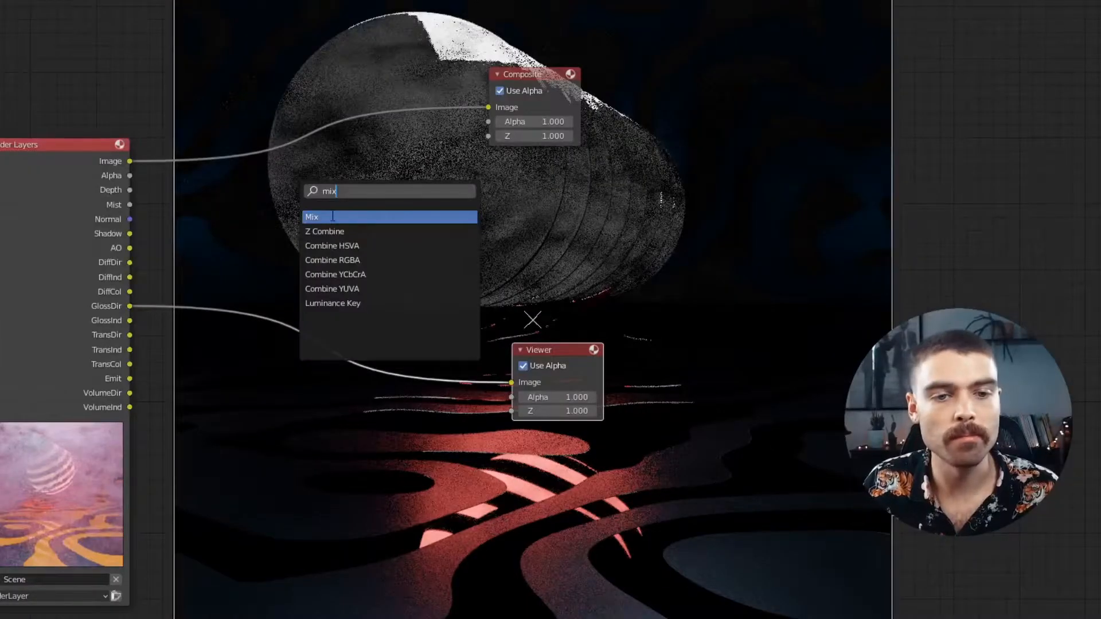
Add a Mix node and place it between the Render Layers and Composite nodes
click(338, 216)
click(340, 200)
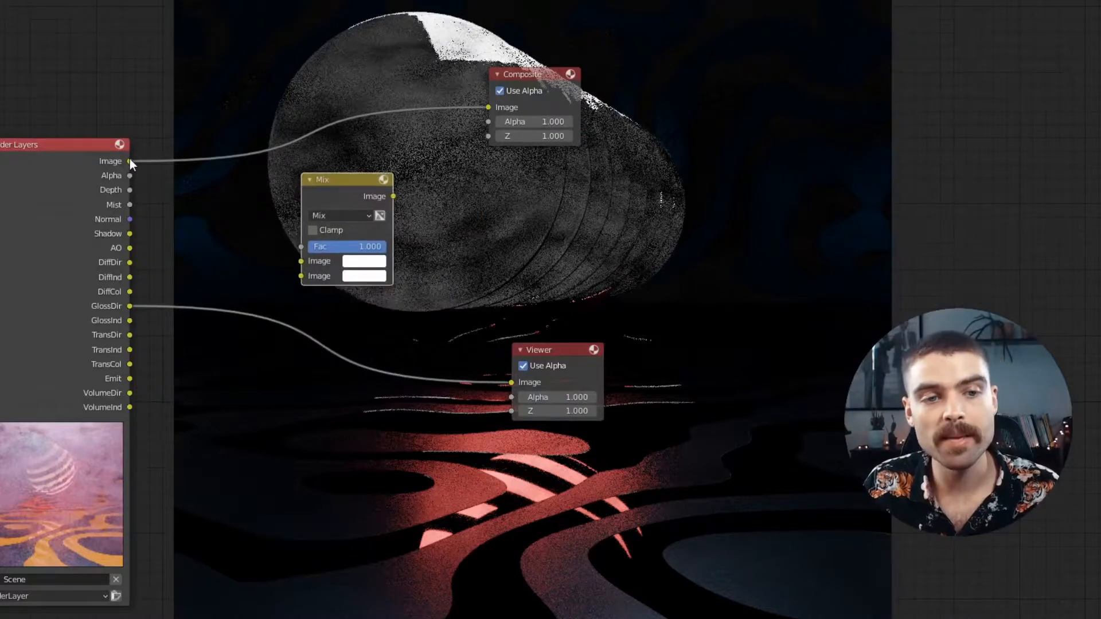
Feed the Render Layers Image and GlossDir outputs into the Mix node, preview its result through the Viewer and lower its factor
drag(130, 161, 301, 264)
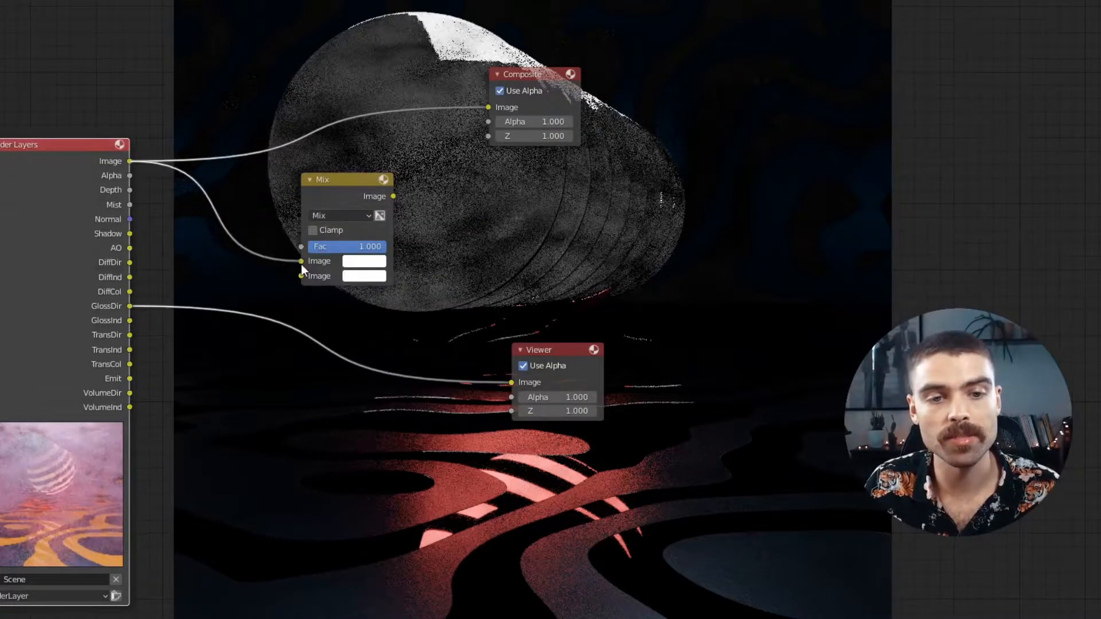
drag(129, 307, 308, 273)
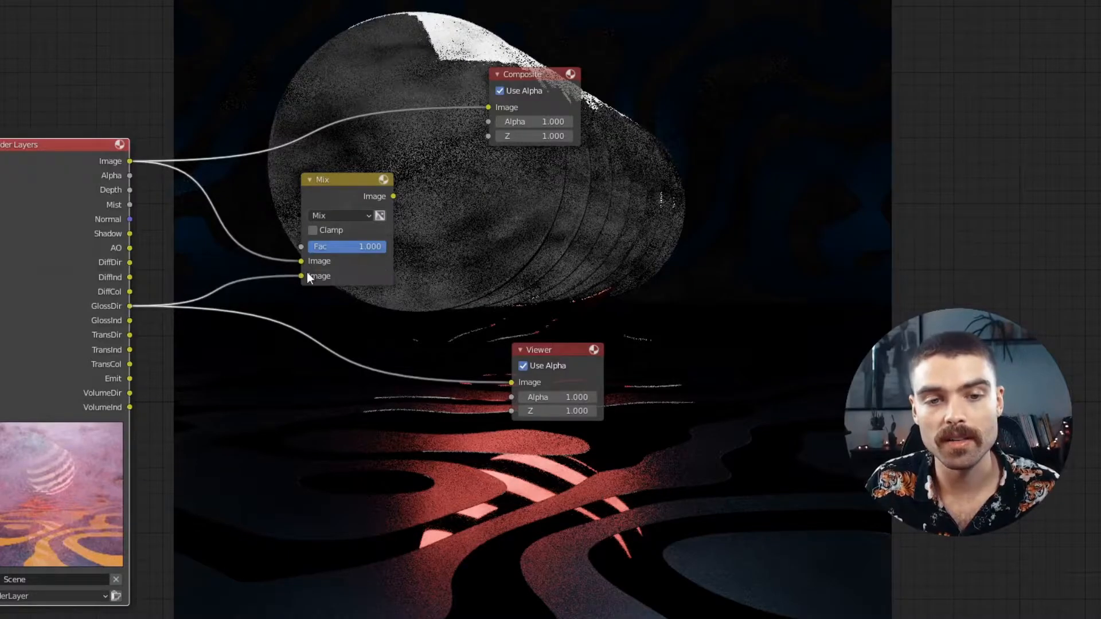
ctrl+shift+click(353, 187)
drag(347, 246, 312, 246)
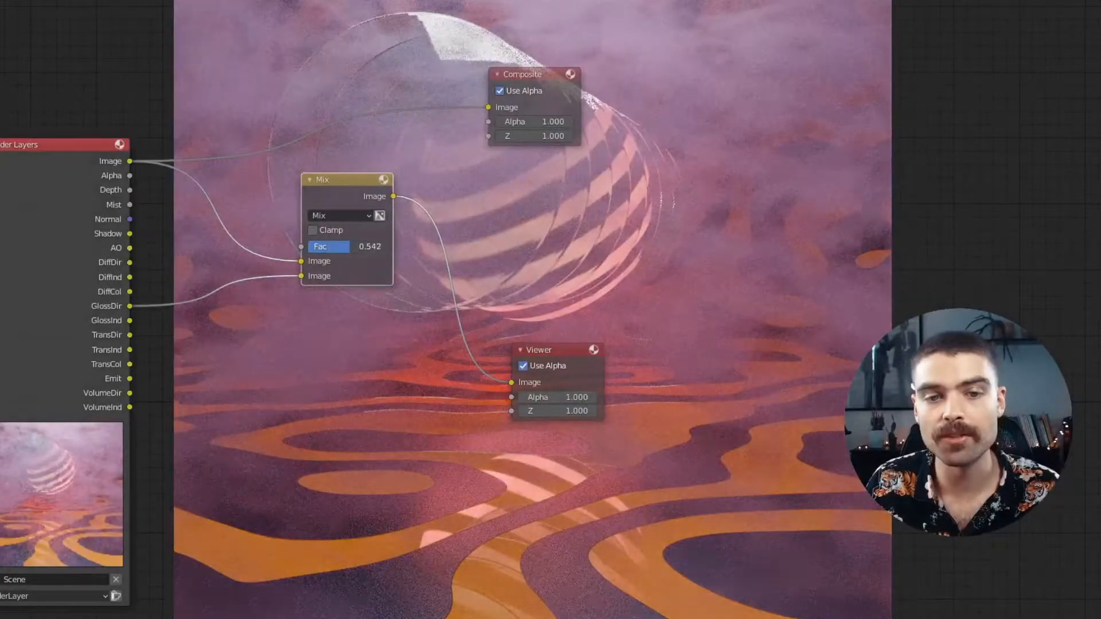
Change the Mix node's blending mode to Add and set its factor to 1.000
click(362, 215)
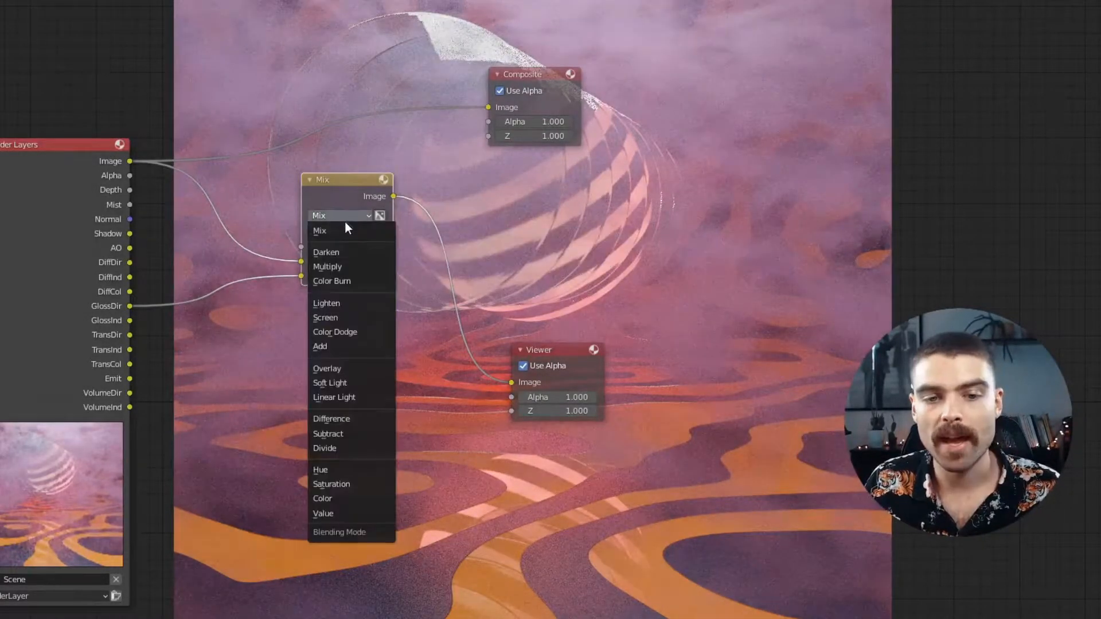
click(338, 346)
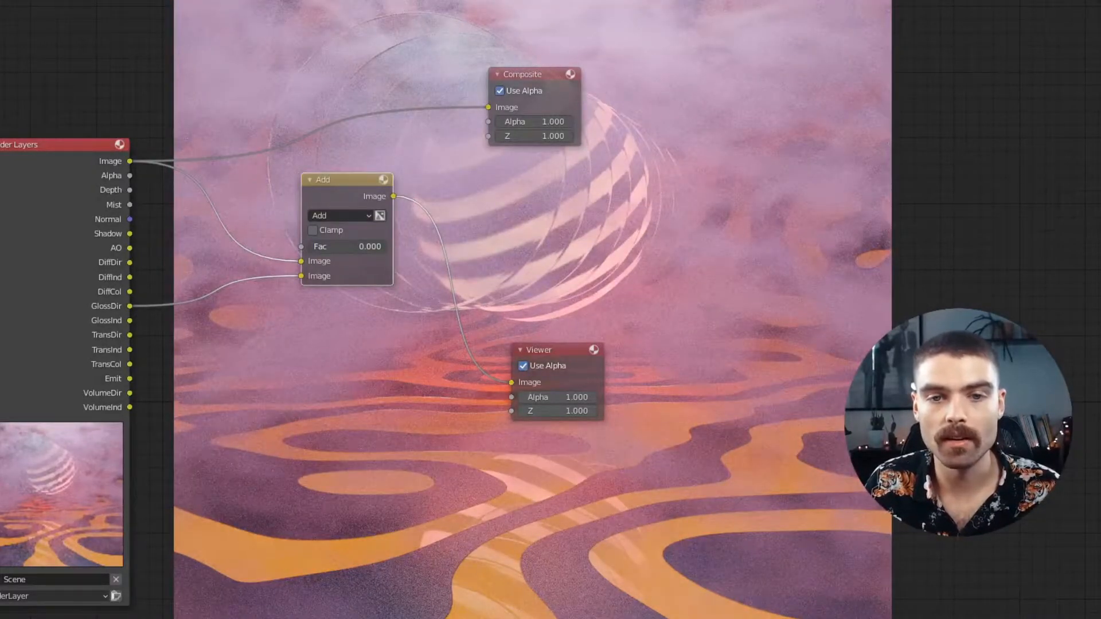
drag(345, 247, 387, 247)
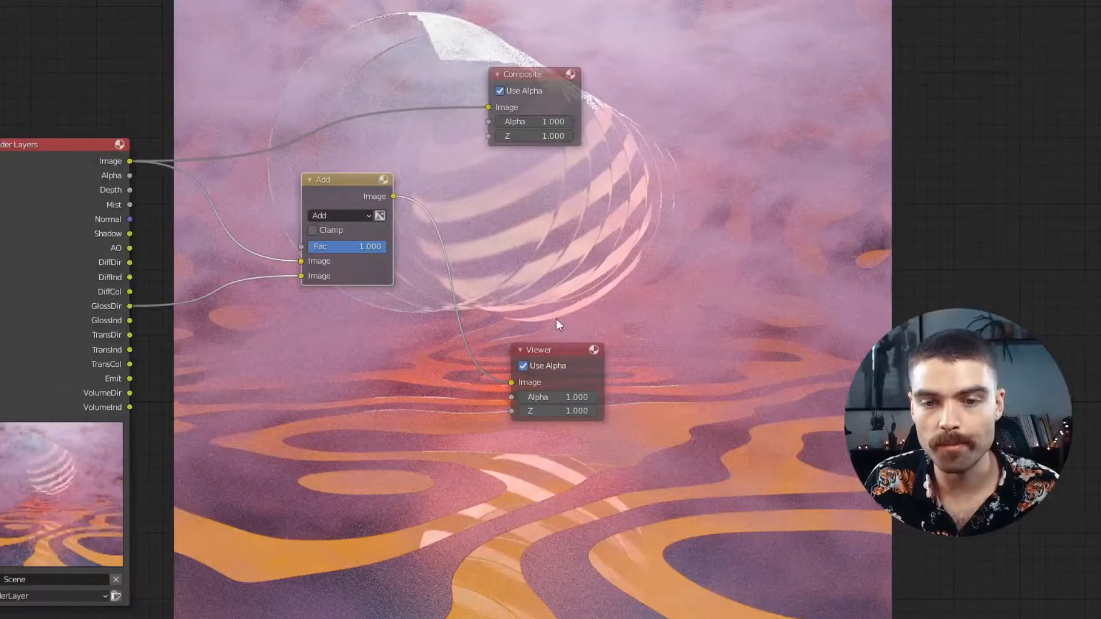
mouse_move(380, 246)
mouse_down()
mouse_move(310, 246)
mouse_move(386, 246)
mouse_up()
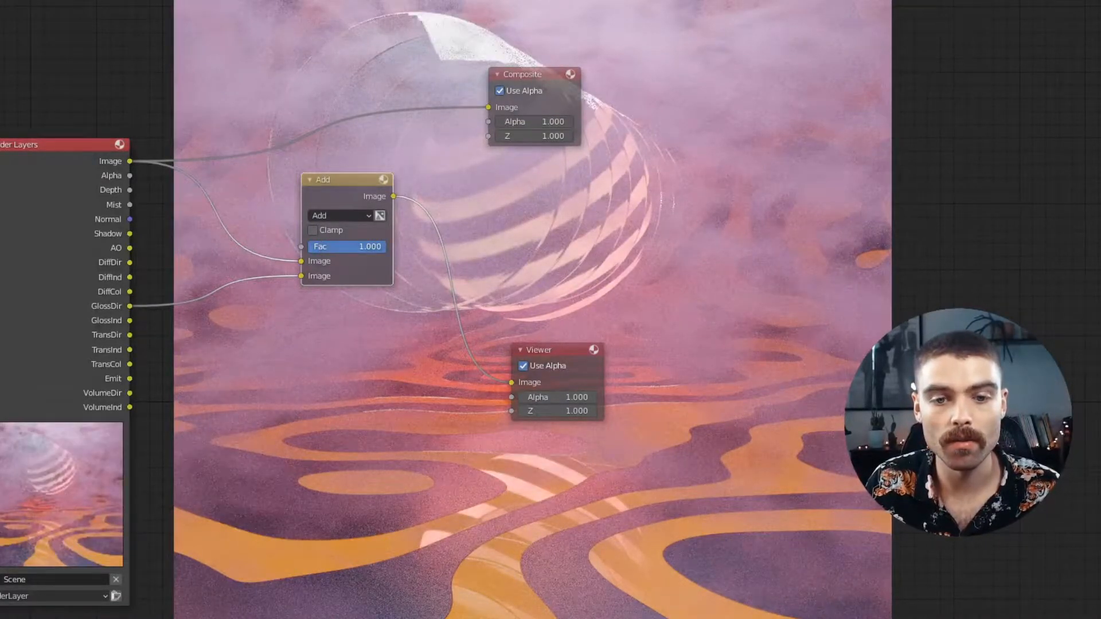
Preview the TransInd pass through the Viewer, and duplicate the Add node, placing the copy after the first one
ctrl+shift+click(116, 353)
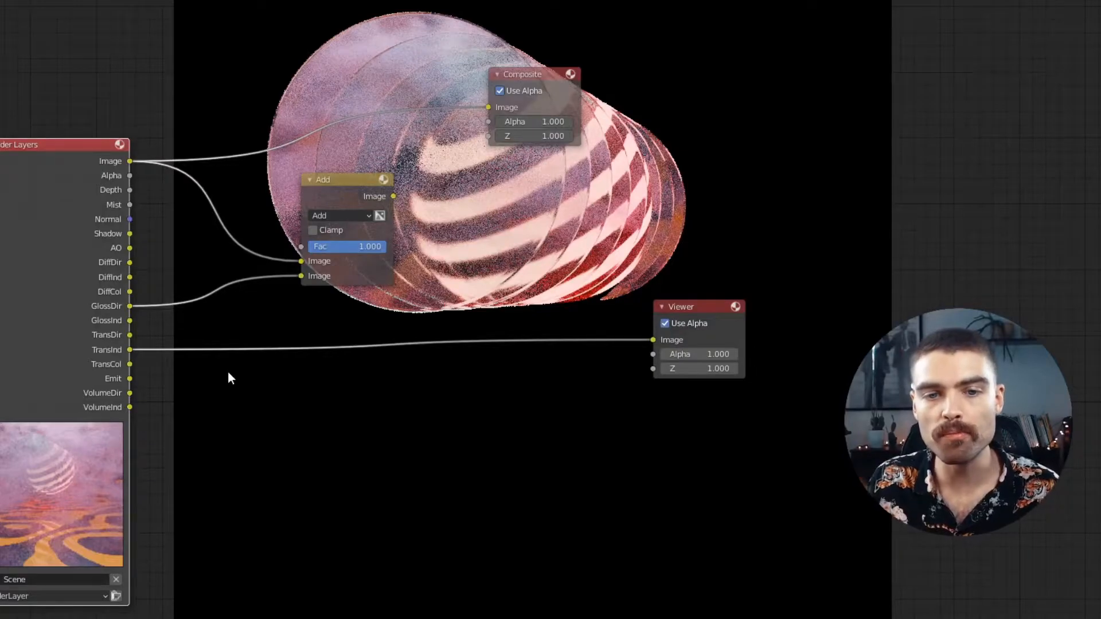
drag(300, 179, 302, 177)
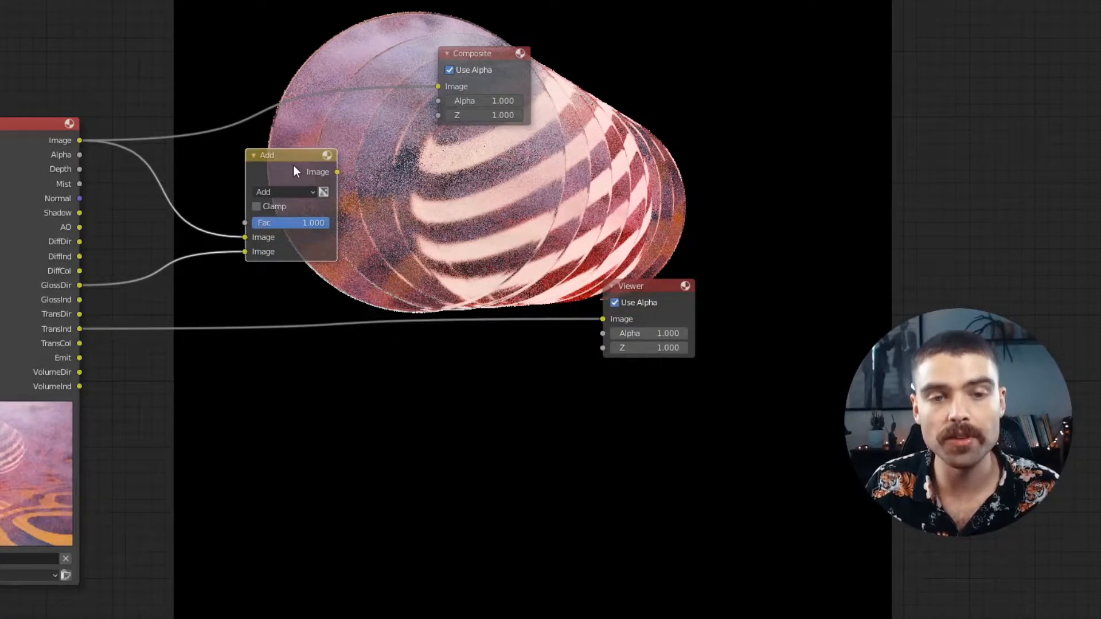
key(shift+d)
click(464, 168)
Link the first Add node's output and the TransInd pass into the second Add node, and preview it at factor 1.000
drag(338, 172, 415, 239)
drag(79, 329, 415, 255)
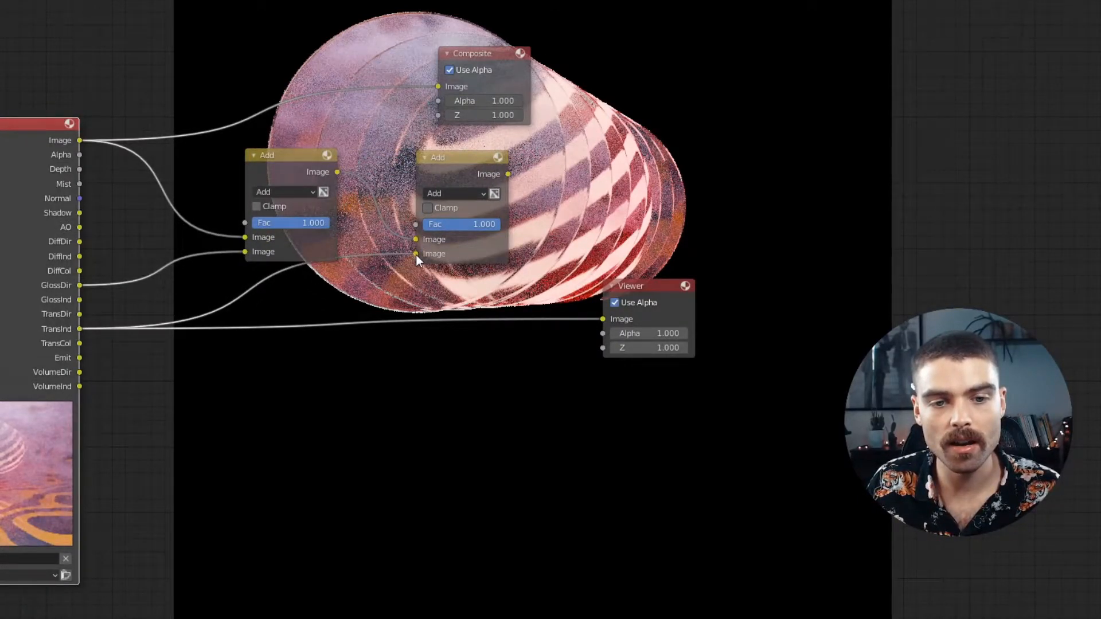
ctrl+shift+click(481, 166)
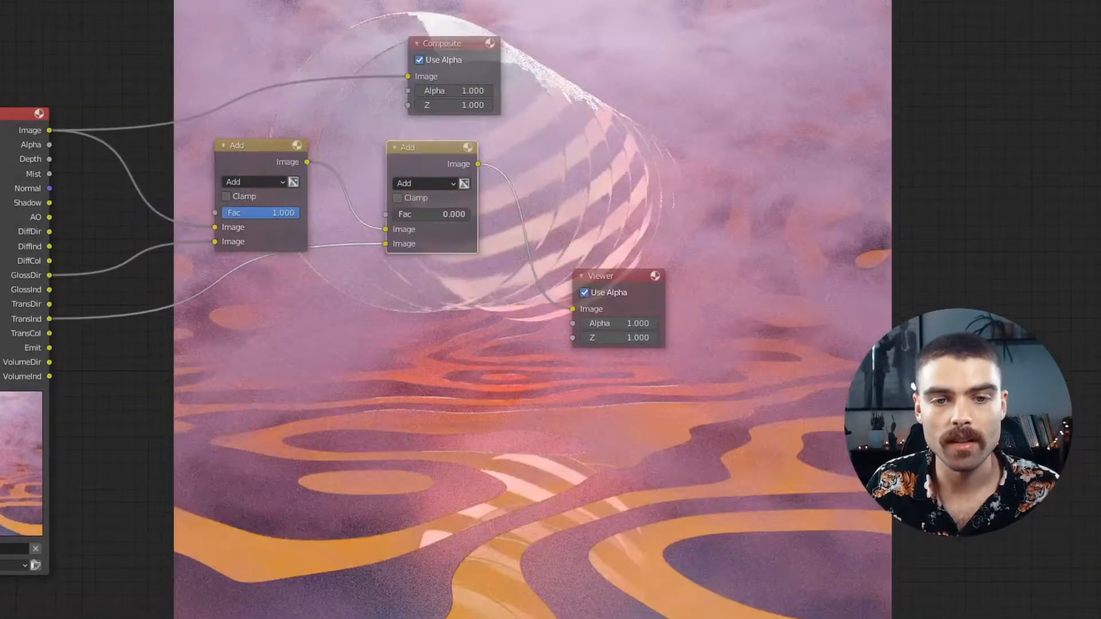
drag(404, 214, 624, 214)
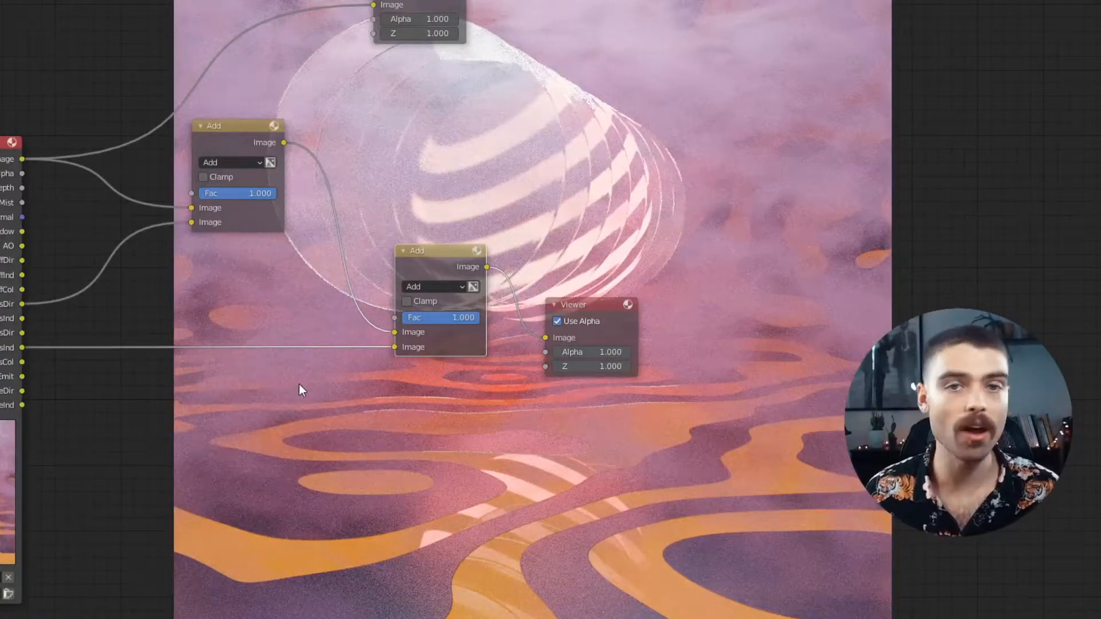
Add a Hue Saturation Value node on the link between the TransInd output and the second Add node
key(shift+a)
text(hu)
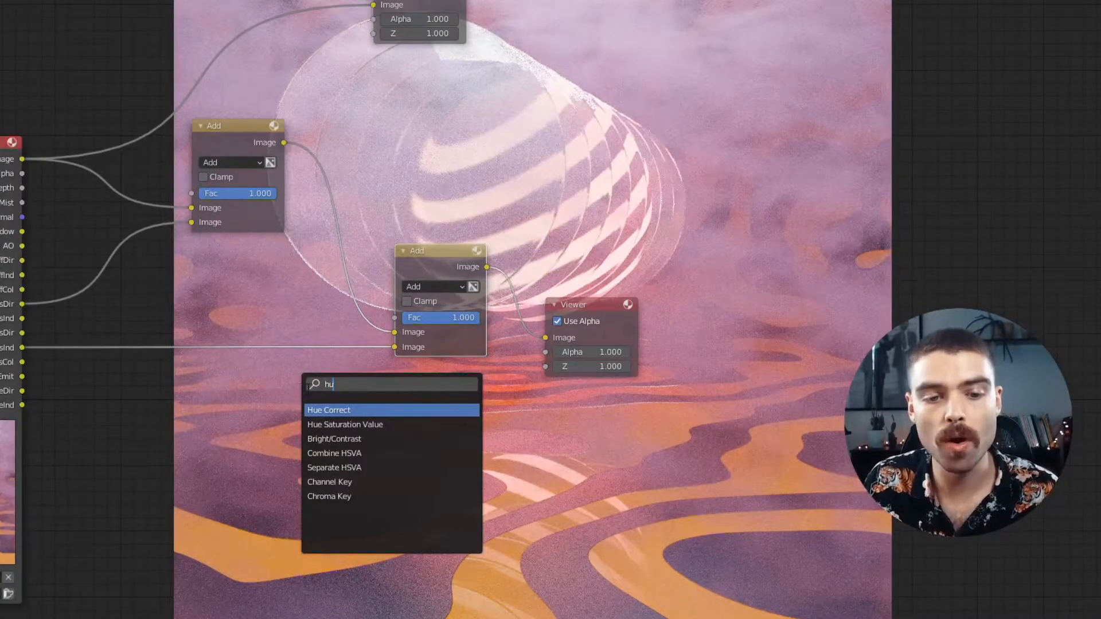
text(e)
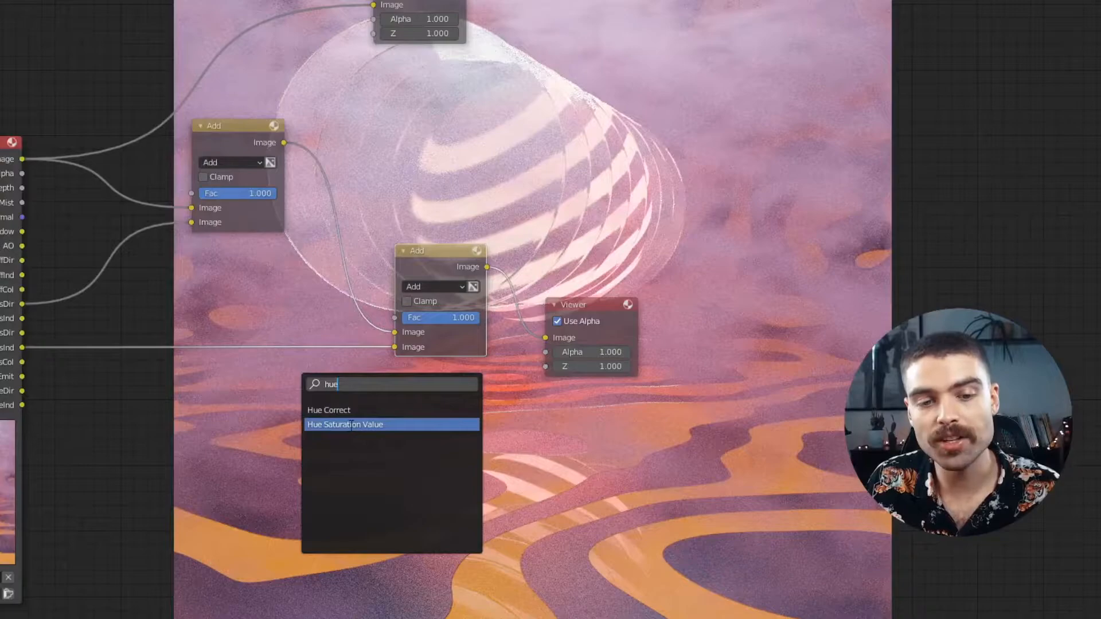
click(351, 424)
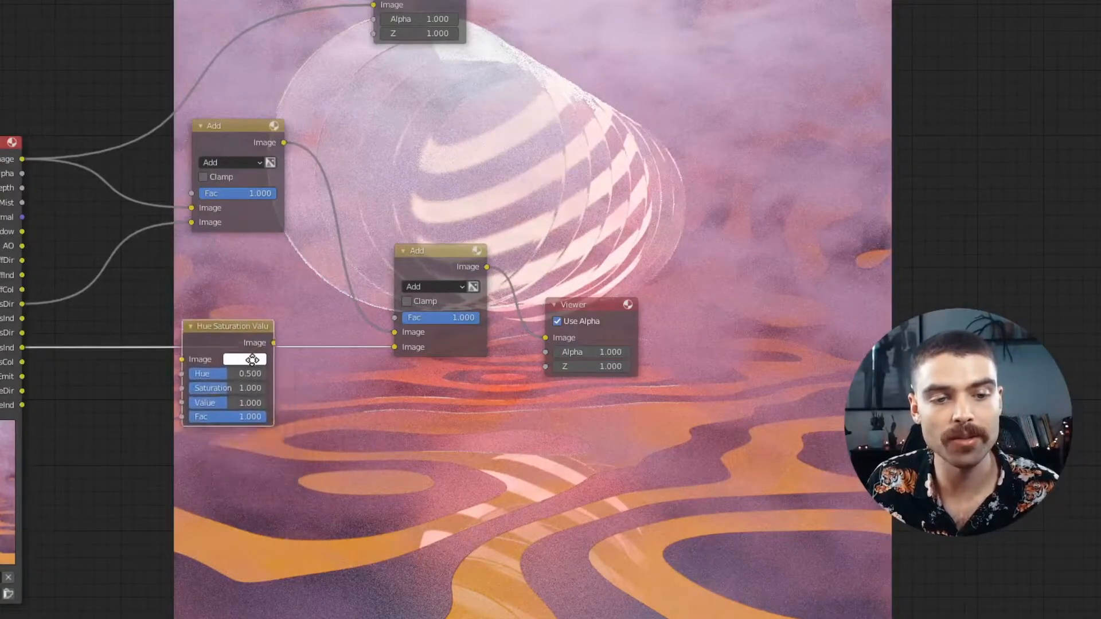
click(237, 341)
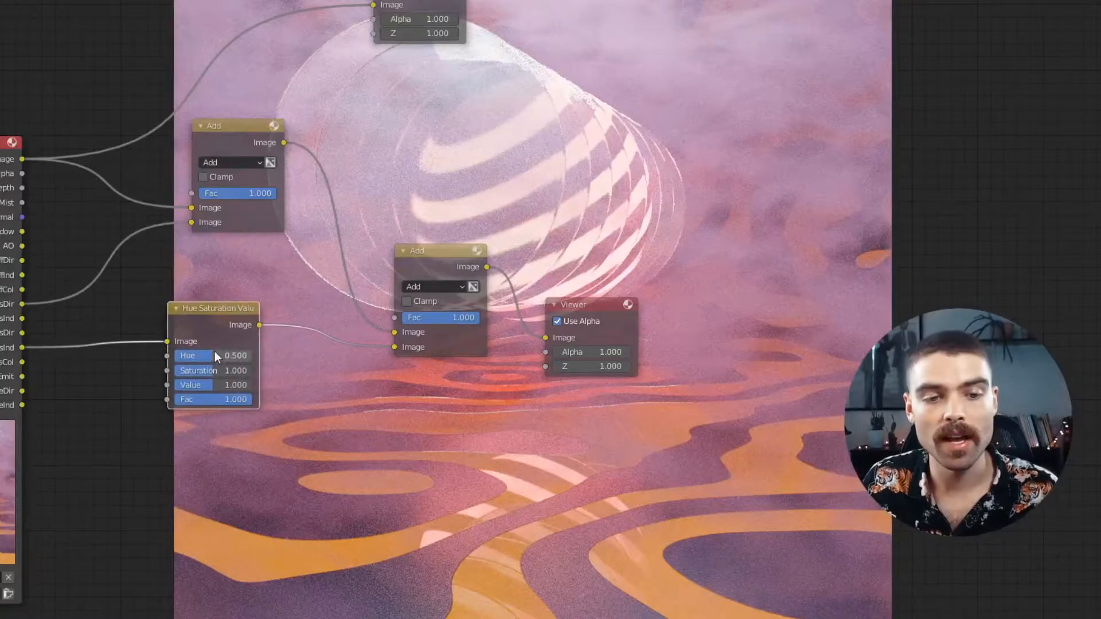
Tint the TransInd pass with the Hue Saturation Value node, using Hue 0.700, Saturation 1.000 and Value 1.000
mouse_move(212, 354)
mouse_down()
mouse_move(242, 355)
mouse_move(229, 355)
mouse_up()
drag(216, 371, 175, 371)
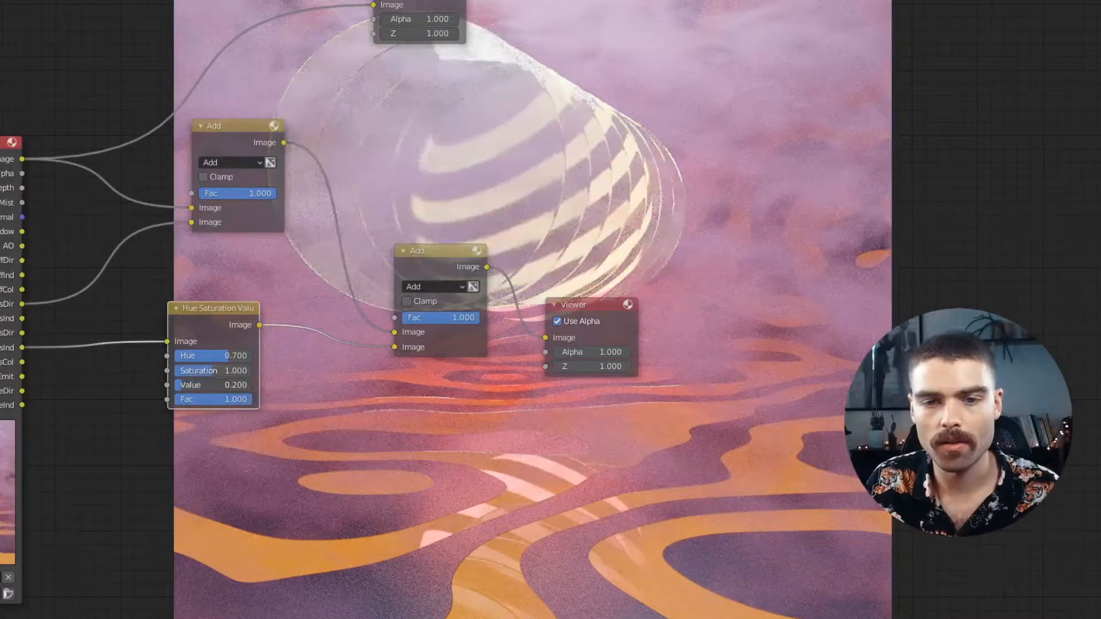
drag(189, 385, 221, 385)
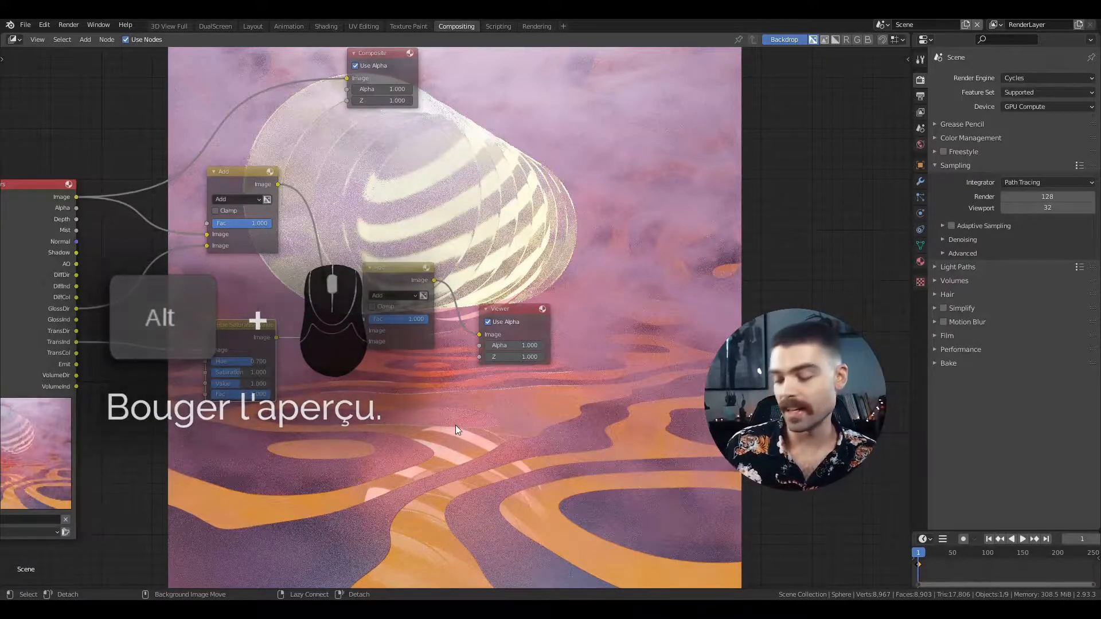
Shrink the backdrop preview and move it beside the node tree so that it no longer overlaps the nodes
alt+middle_drag(456, 425, 677, 418)
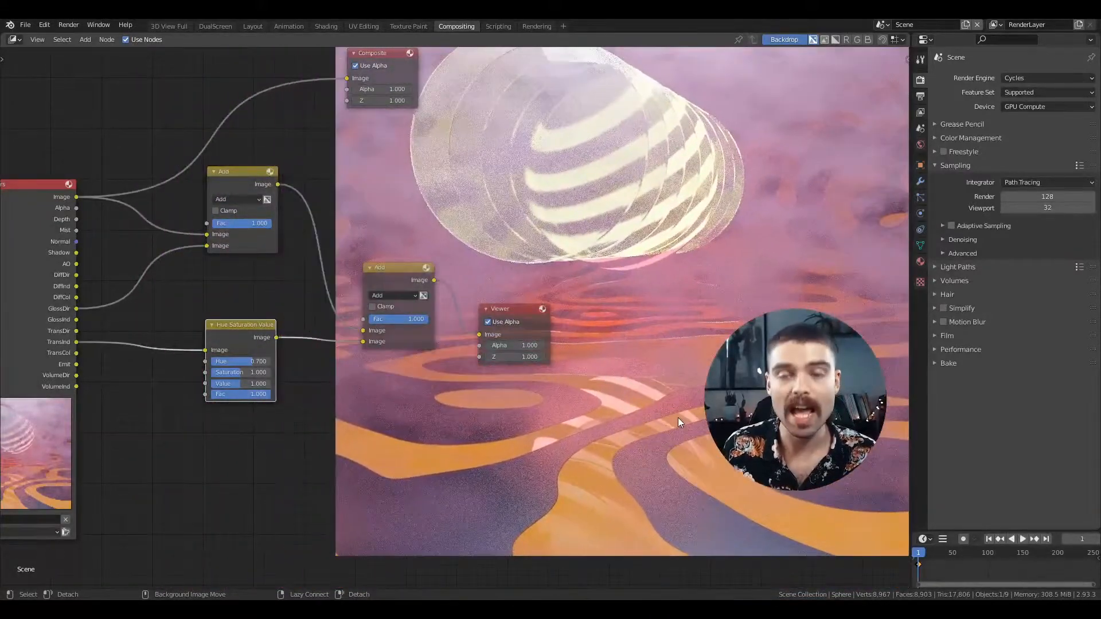
key(alt+v)
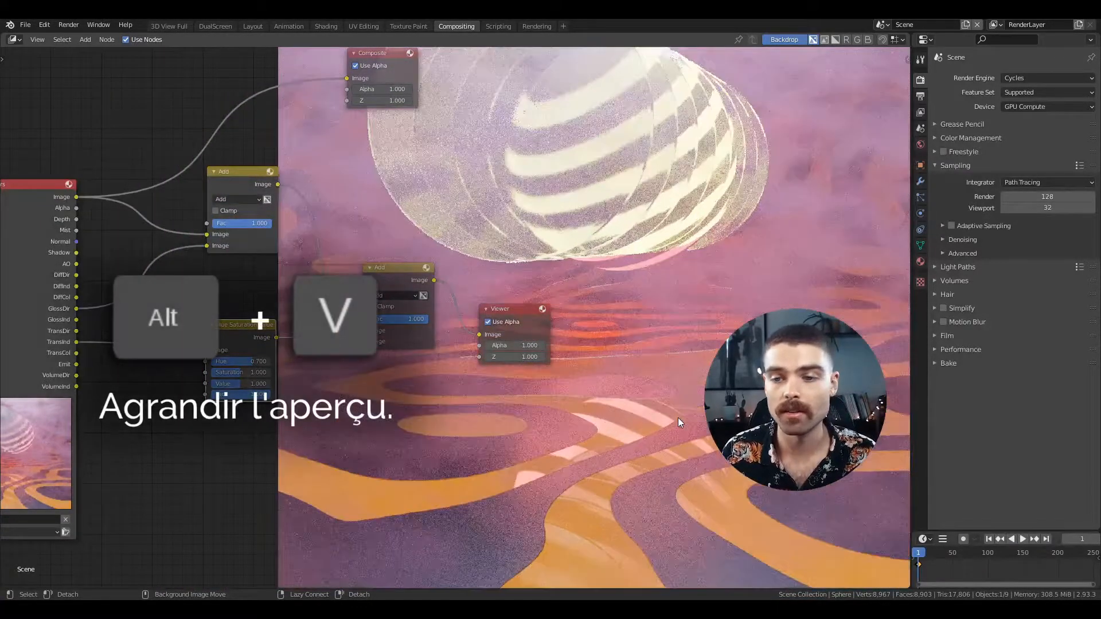
key(alt+v)
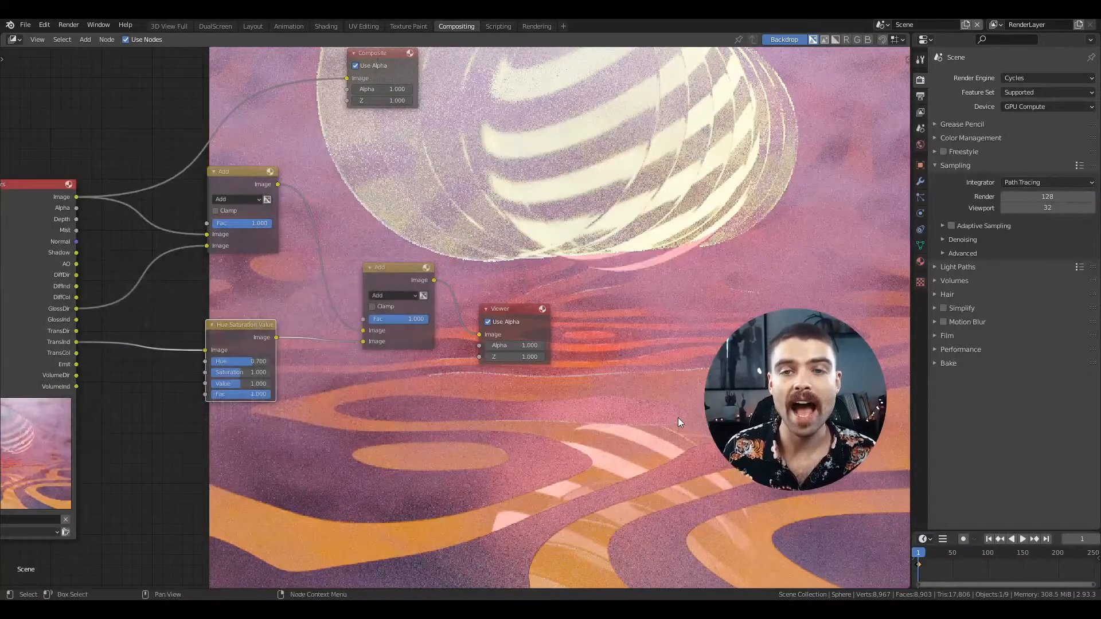
key(v)
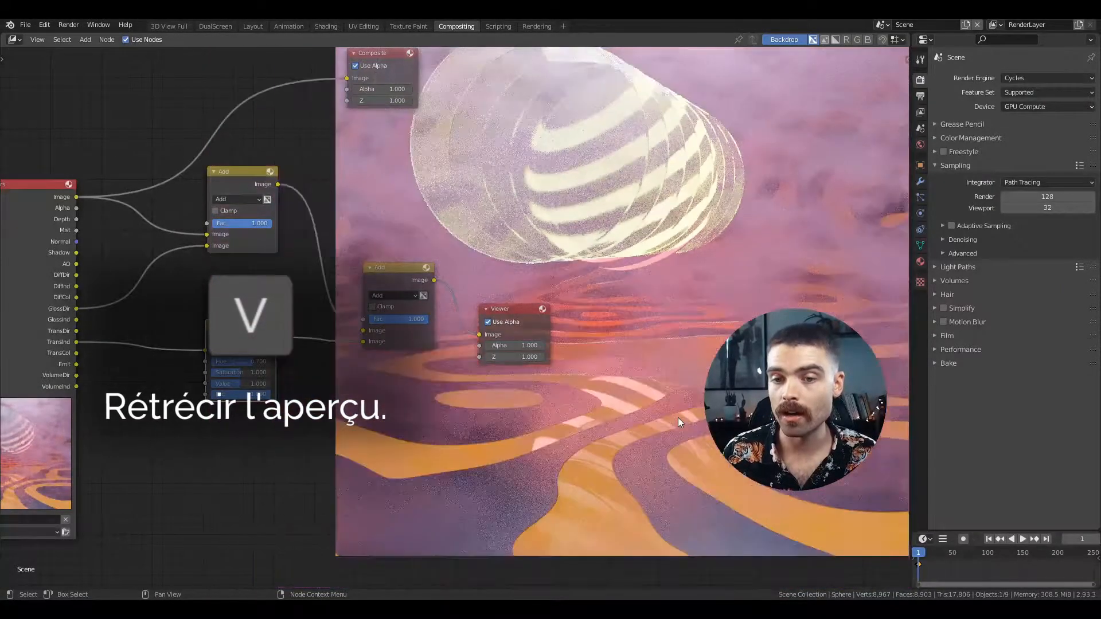
key(v)
key(v)
key(v)
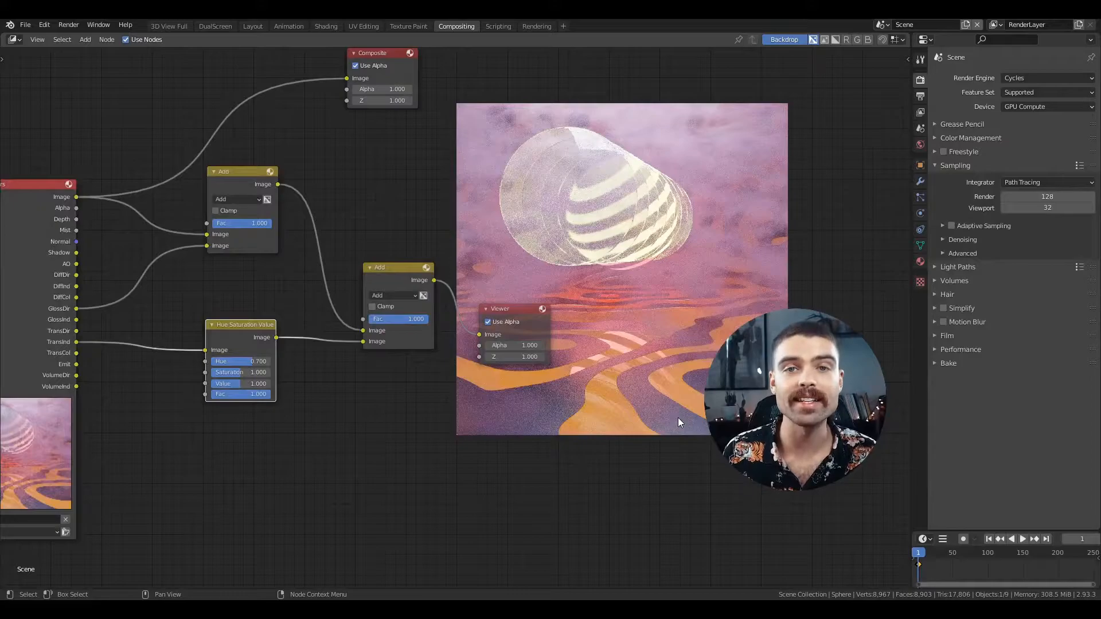
alt+middle_drag(678, 418, 796, 422)
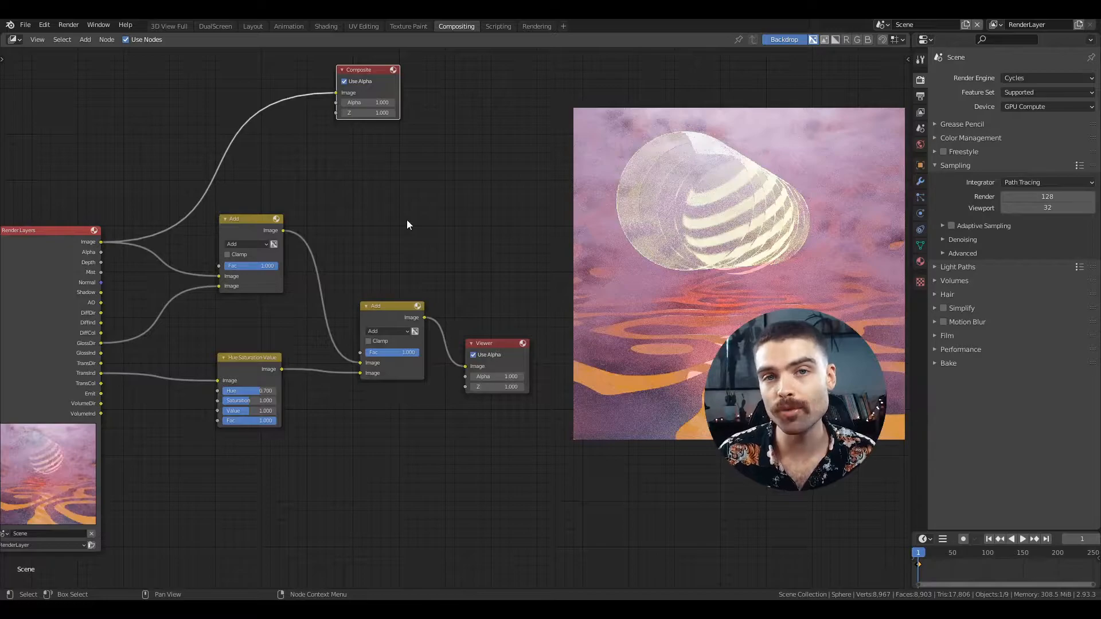
Enable the Cryptomatte Material pass for the view layer, render the image again and close the render window
click(920, 113)
scroll(975, 471, down, 5)
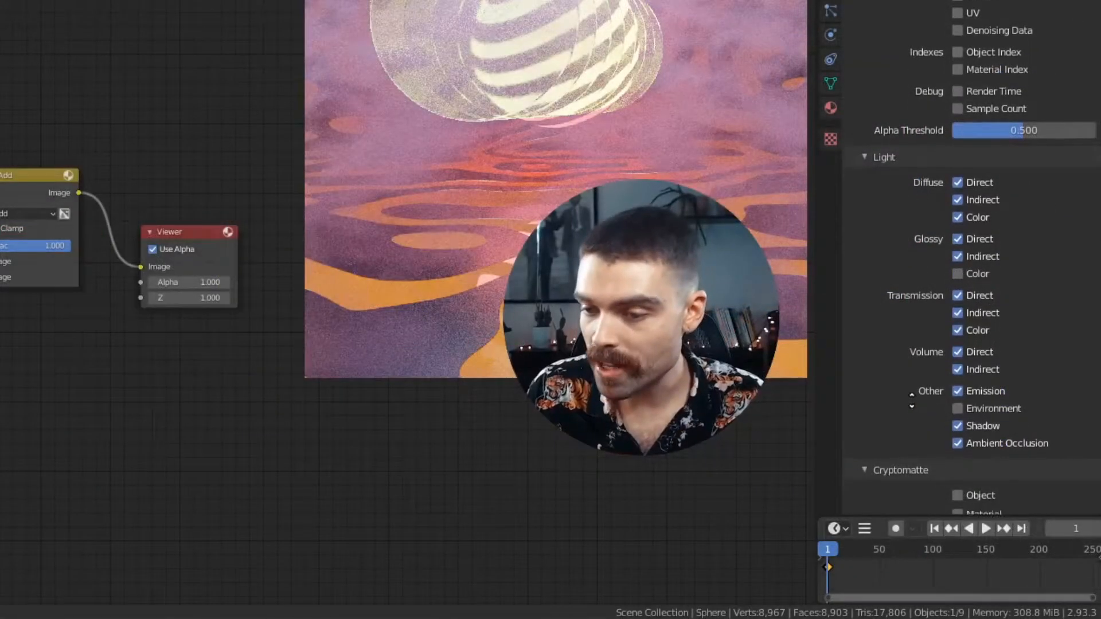
middle_drag(912, 400, 907, 219)
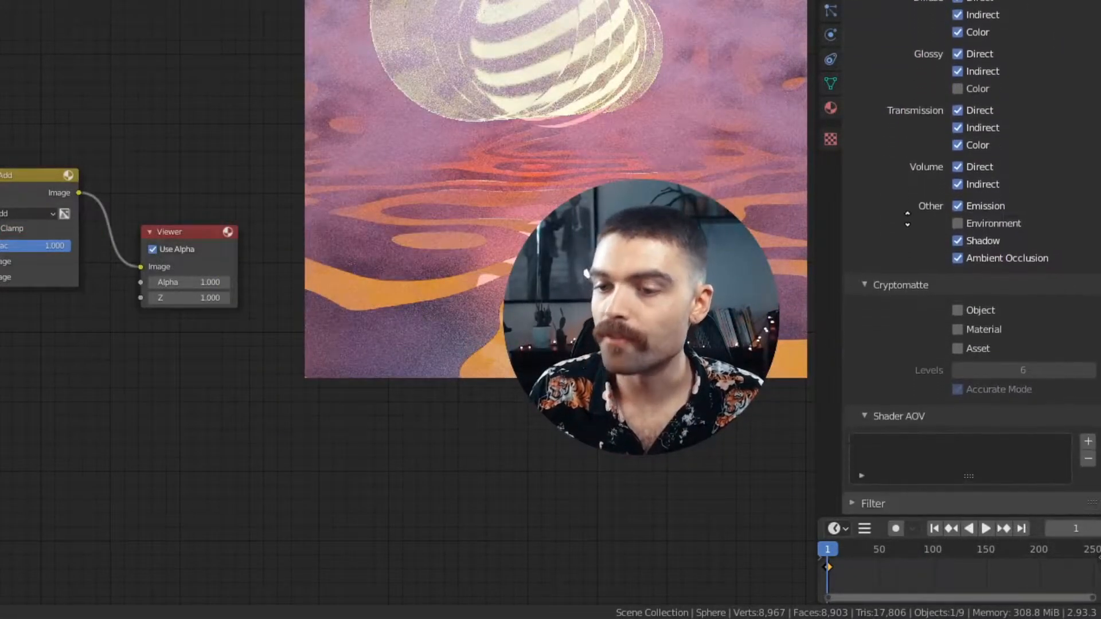
click(992, 330)
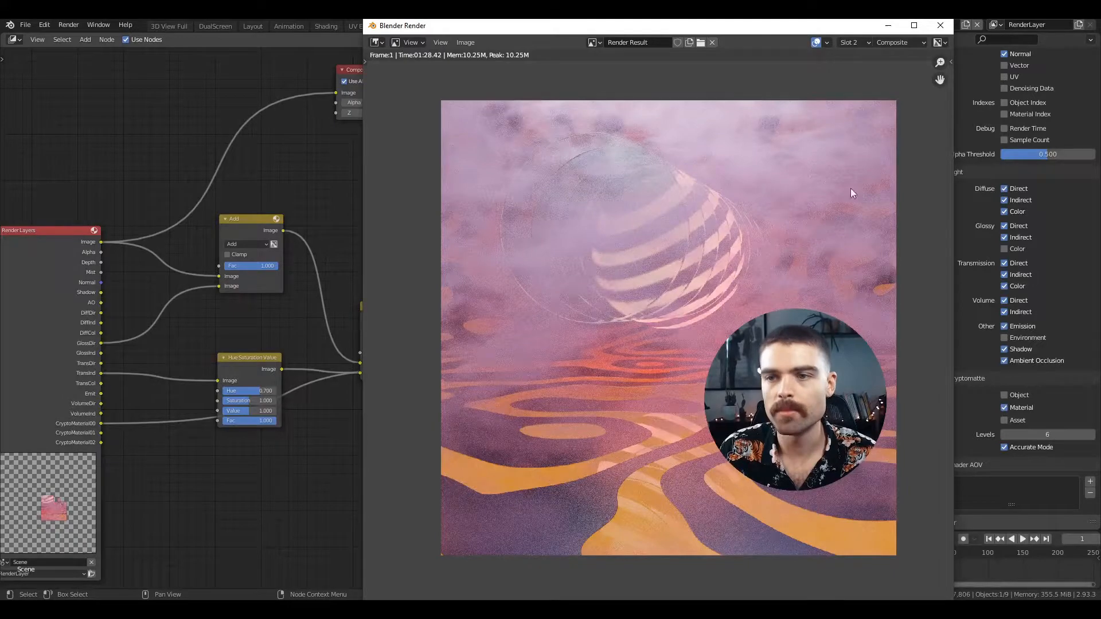
key(Escape)
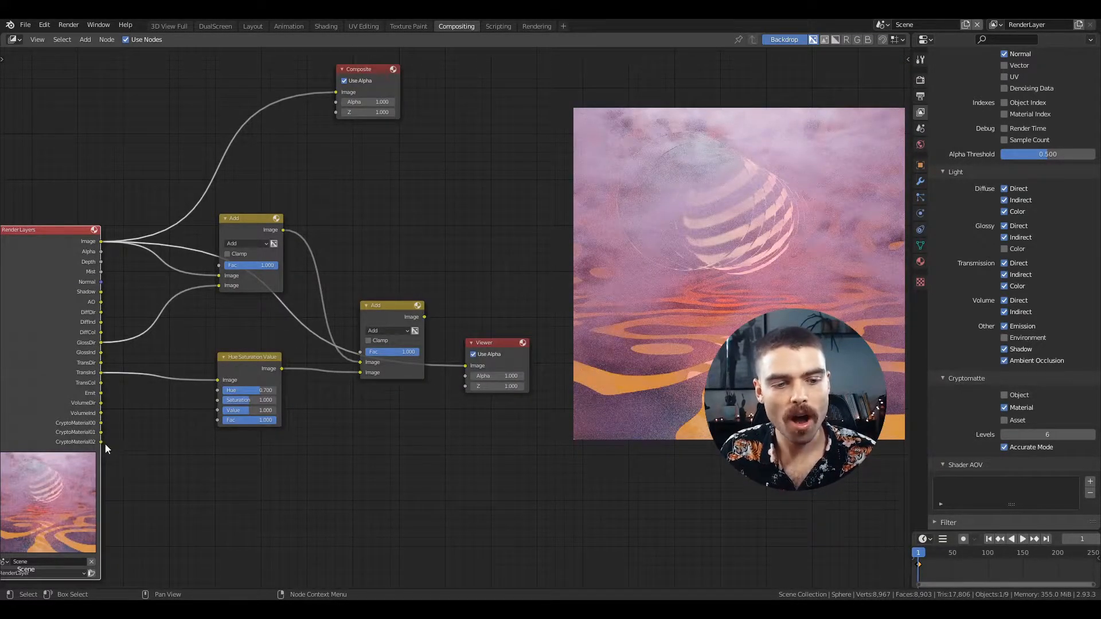
Add a Cryptomatte (Legacy) node in the free space below the Hue Saturation Value and Add nodes
scroll(107, 427, up, 5)
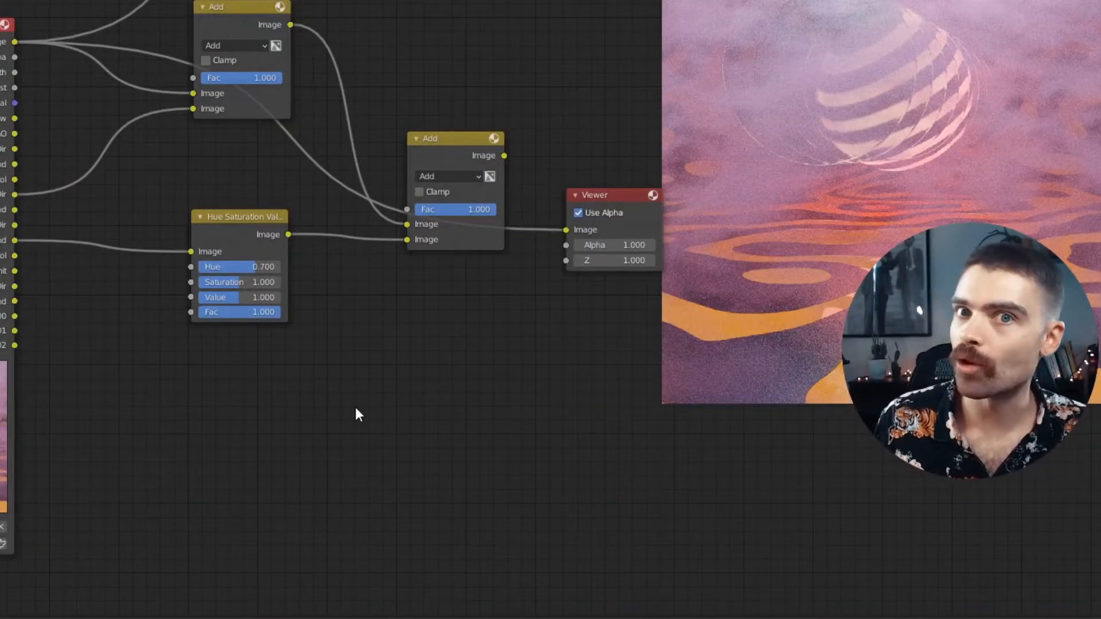
key(shift+a)
text(crypto)
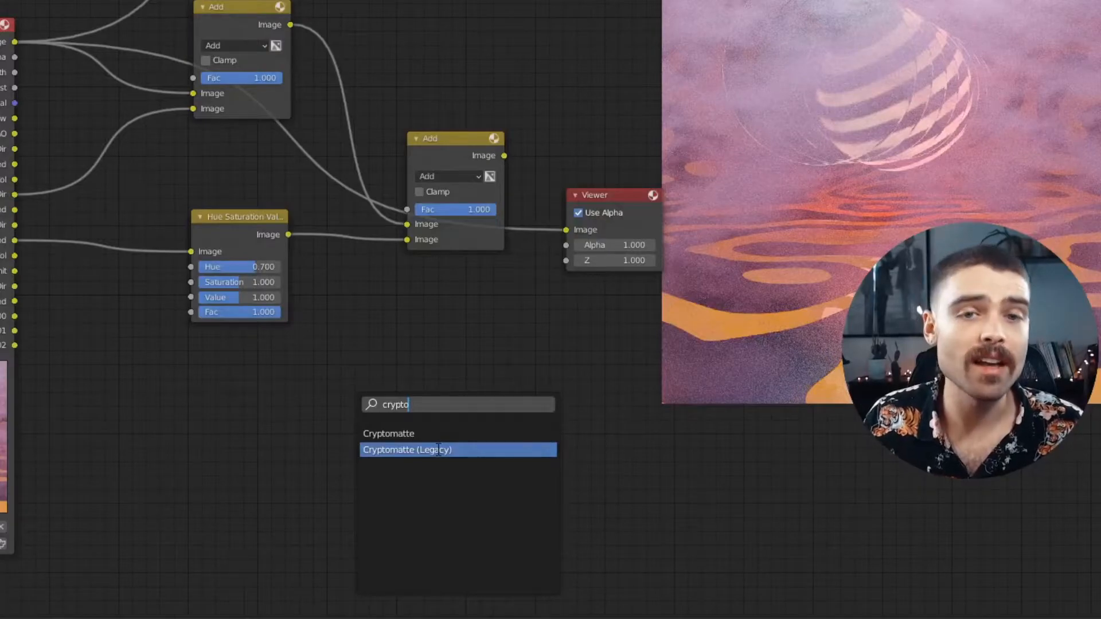
click(438, 449)
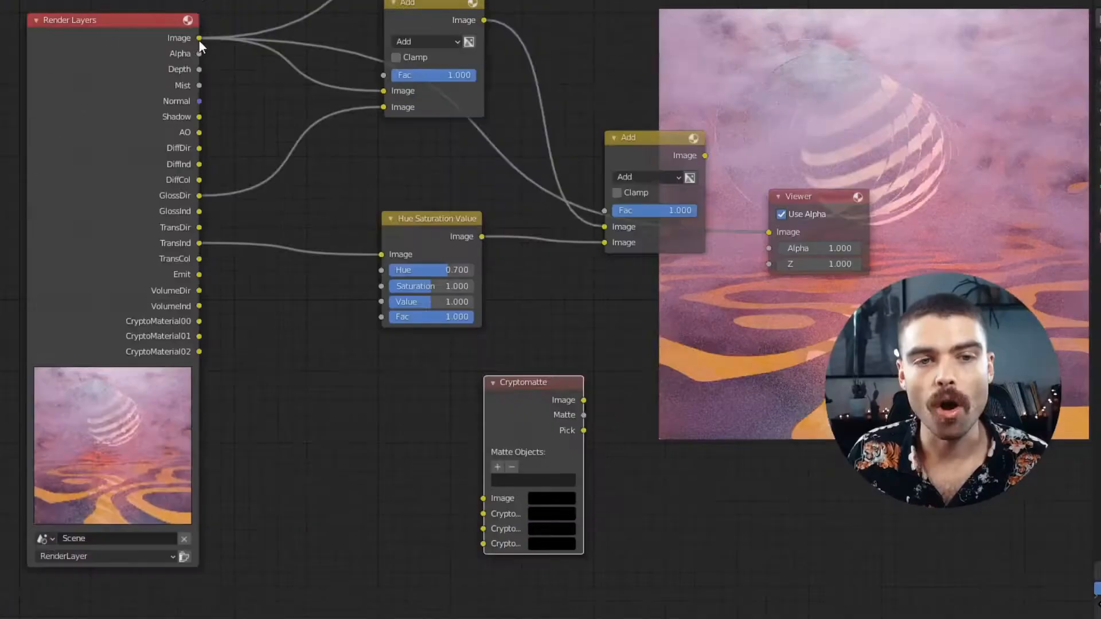
Connect the Render Layers Image and three CryptoMaterial outputs to the Cryptomatte node's Image, Crypto 00, Crypto 01 and Crypto 02 inputs
drag(199, 38, 483, 500)
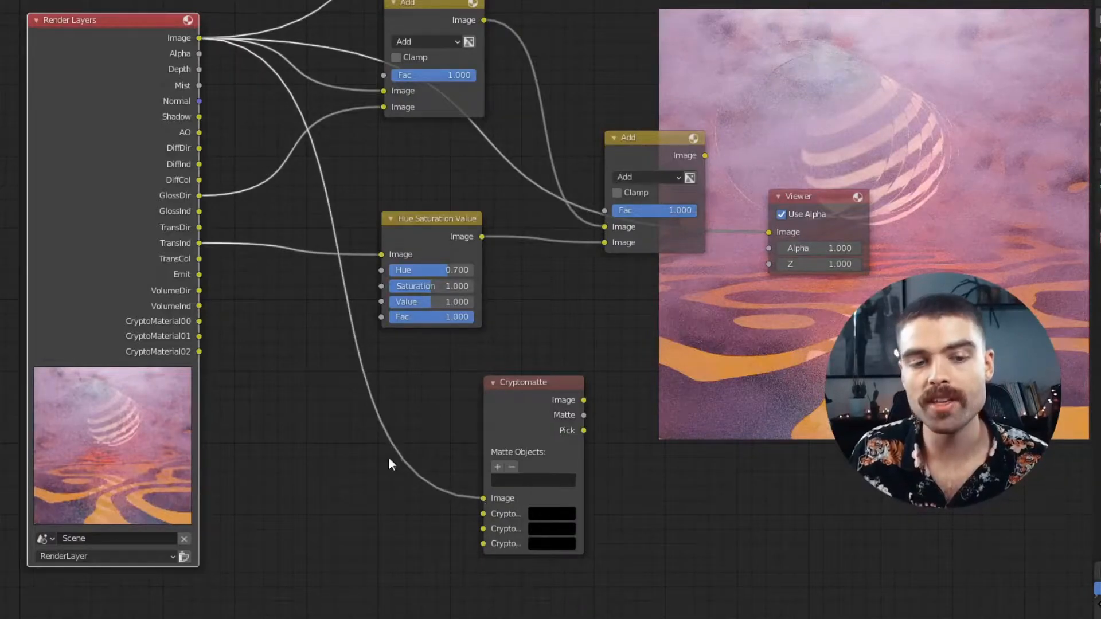
drag(199, 321, 468, 544)
drag(468, 543, 483, 543)
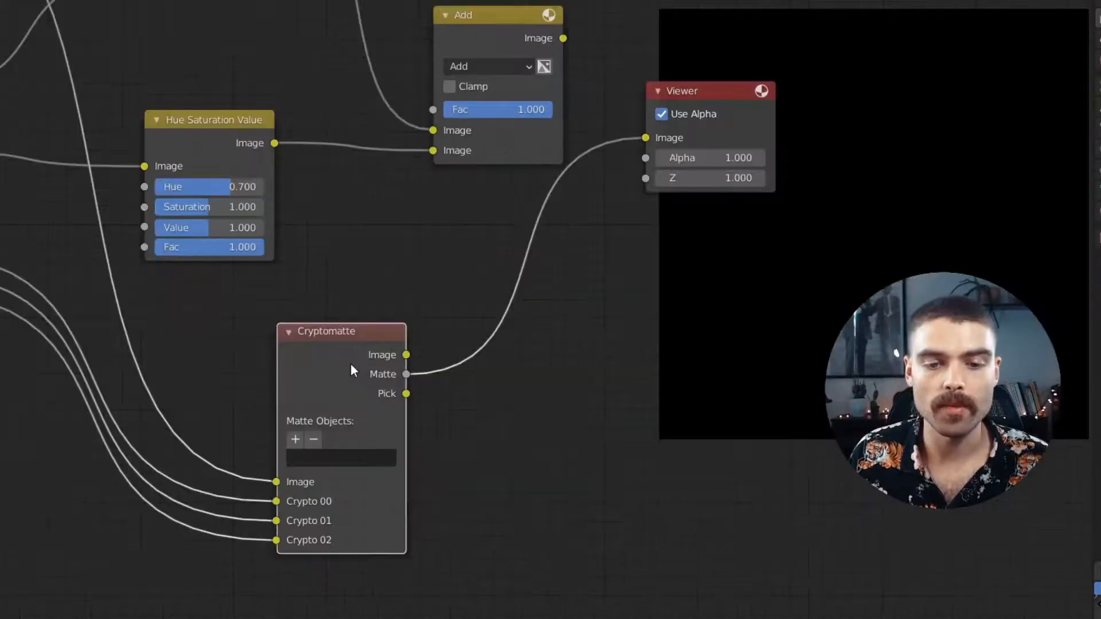
Preview the legacy Cryptomatte node's Pick output, pick the large light teal shape as matte object, and preview the Matte output
ctrl+shift+click(351, 370)
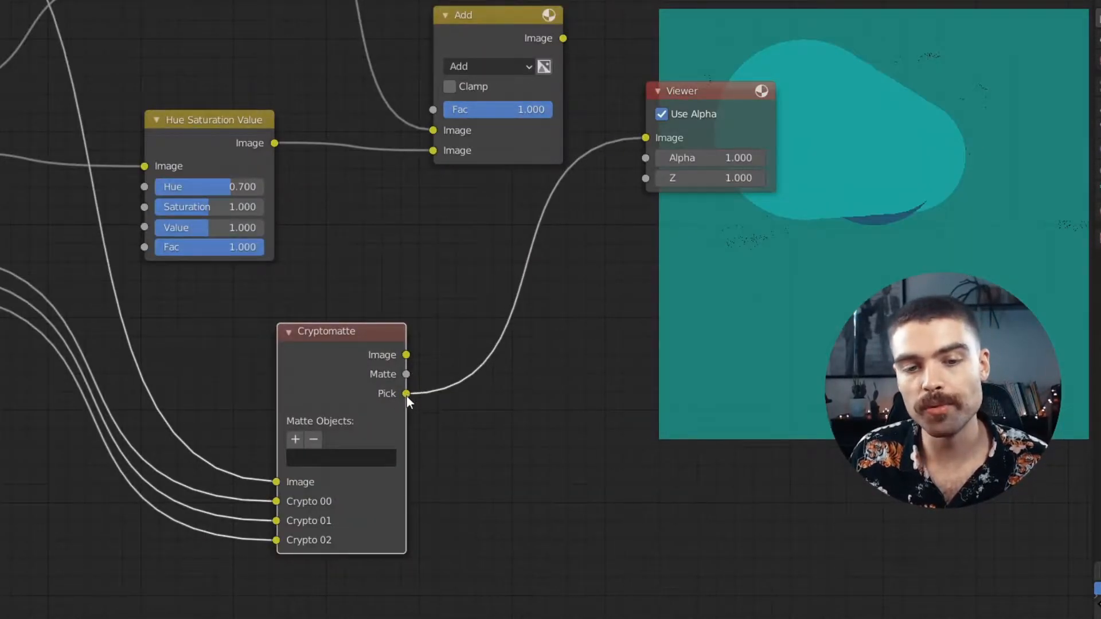
click(296, 439)
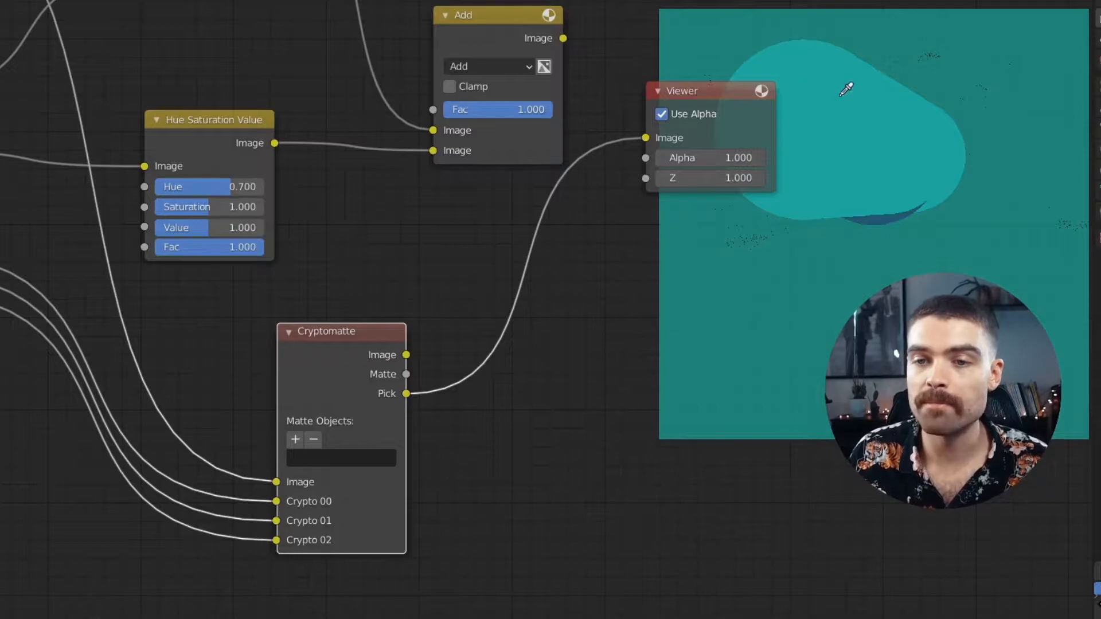
click(809, 51)
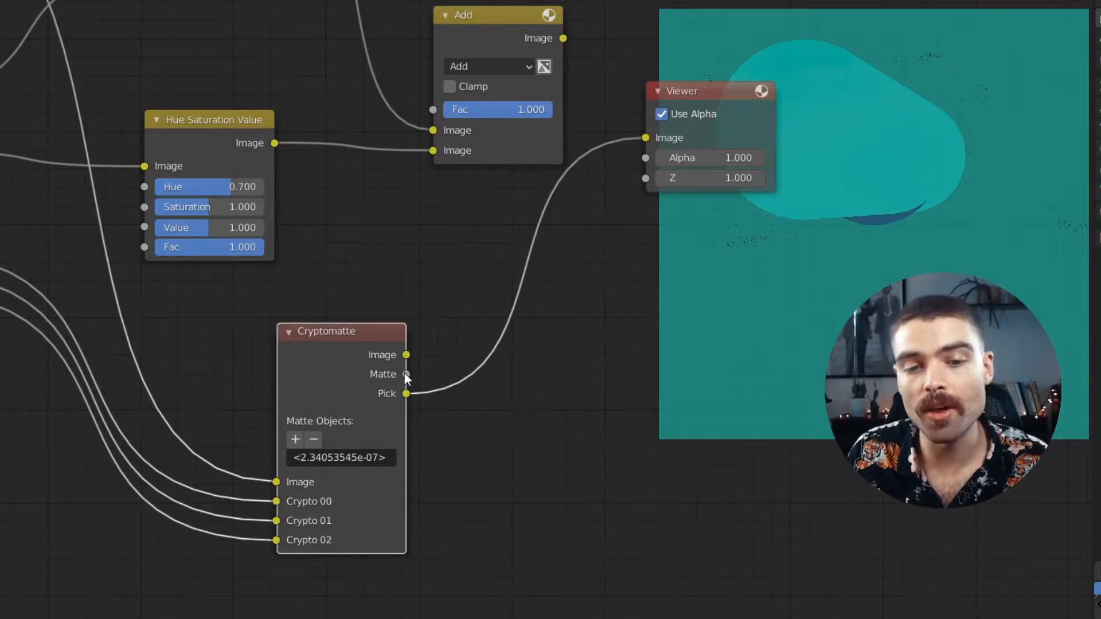
drag(405, 374, 645, 138)
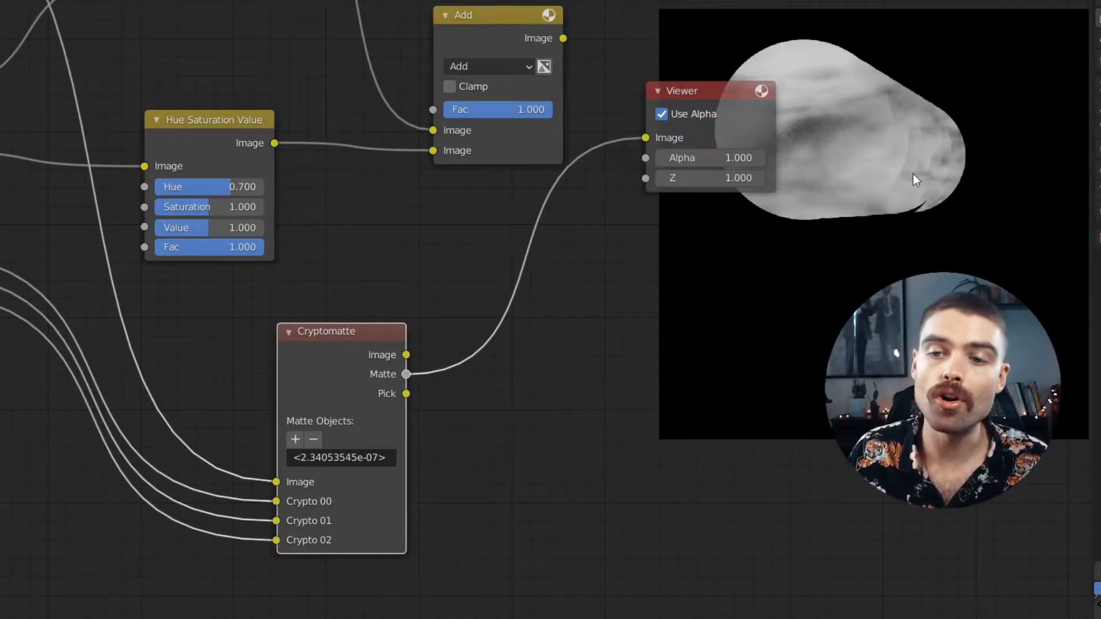
Replace the legacy node with a standard Cryptomatte node and connect the Render Layers Image output to its Image input
scroll(621, 440, down, 1)
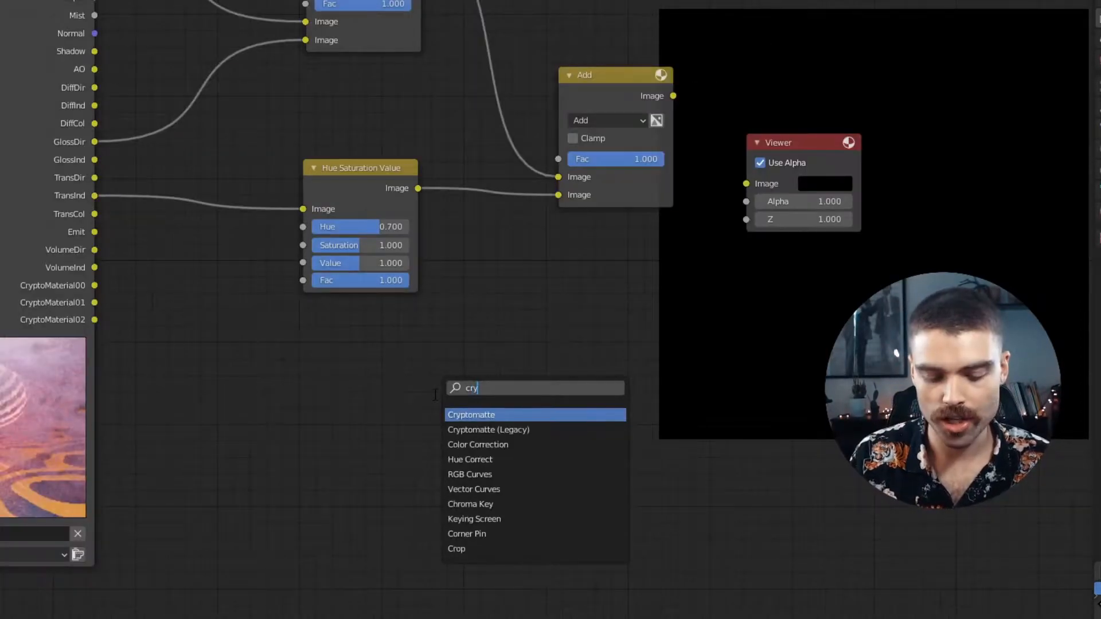
text(pto)
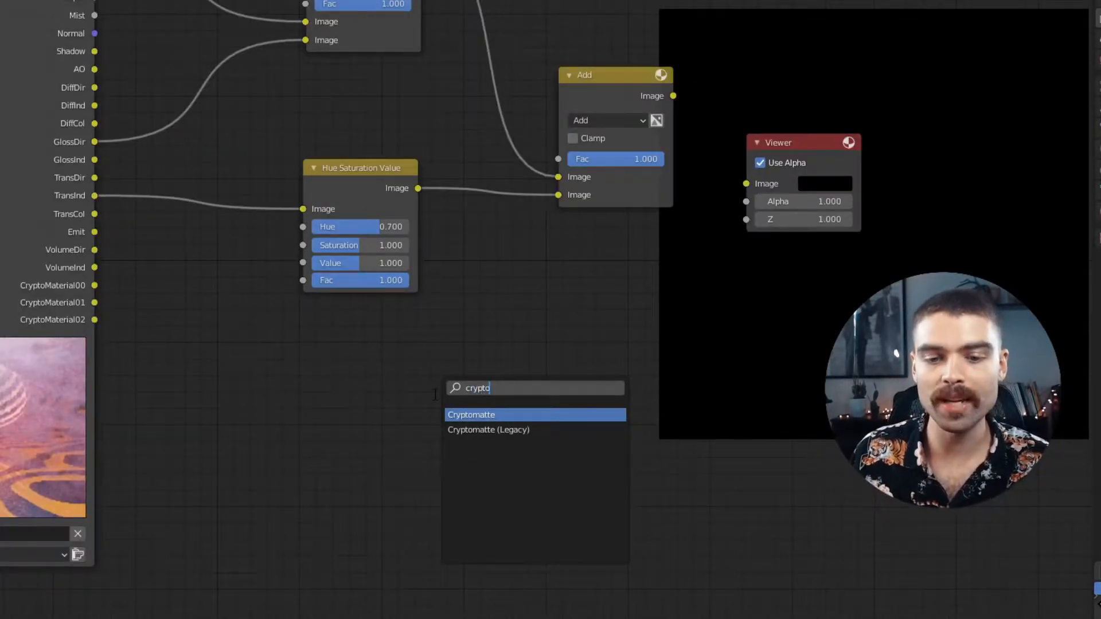
click(484, 414)
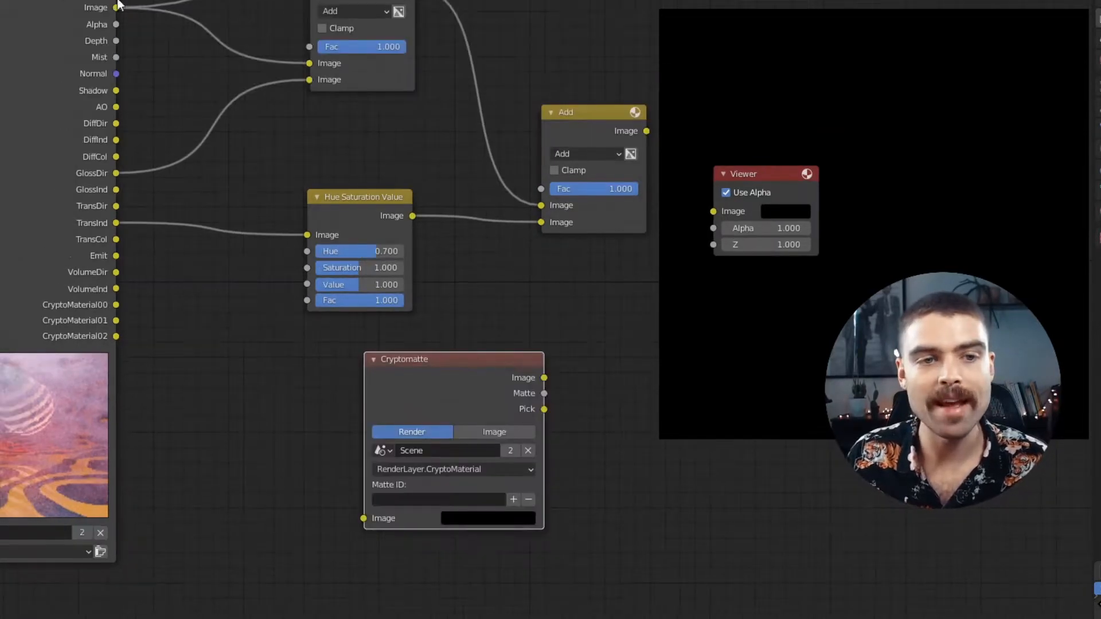
drag(117, 8, 364, 519)
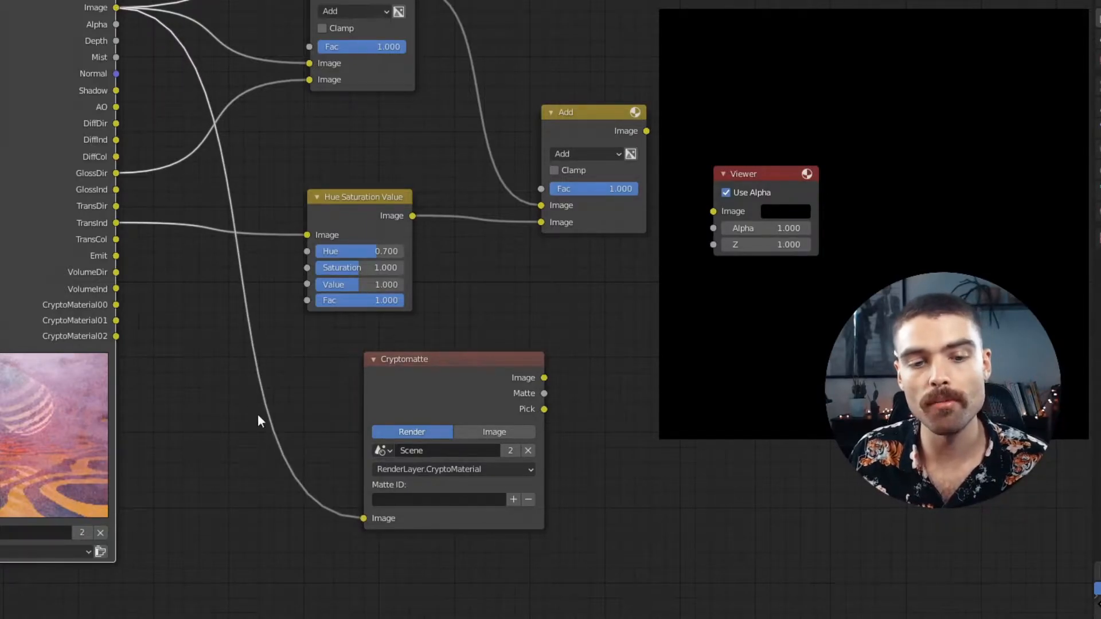
Pick the GlassPlanes material as the Cryptomatte node's Matte ID from the Pick preview and show the Matte output in the Viewer
scroll(320, 472, up, 2)
middle_drag(457, 472, 335, 449)
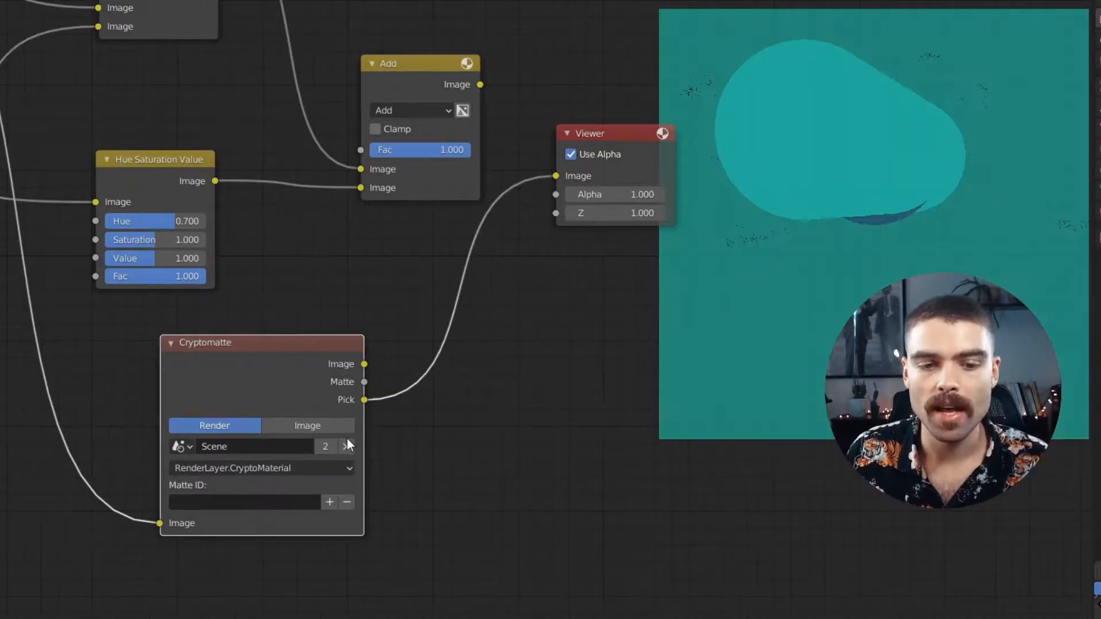
click(329, 503)
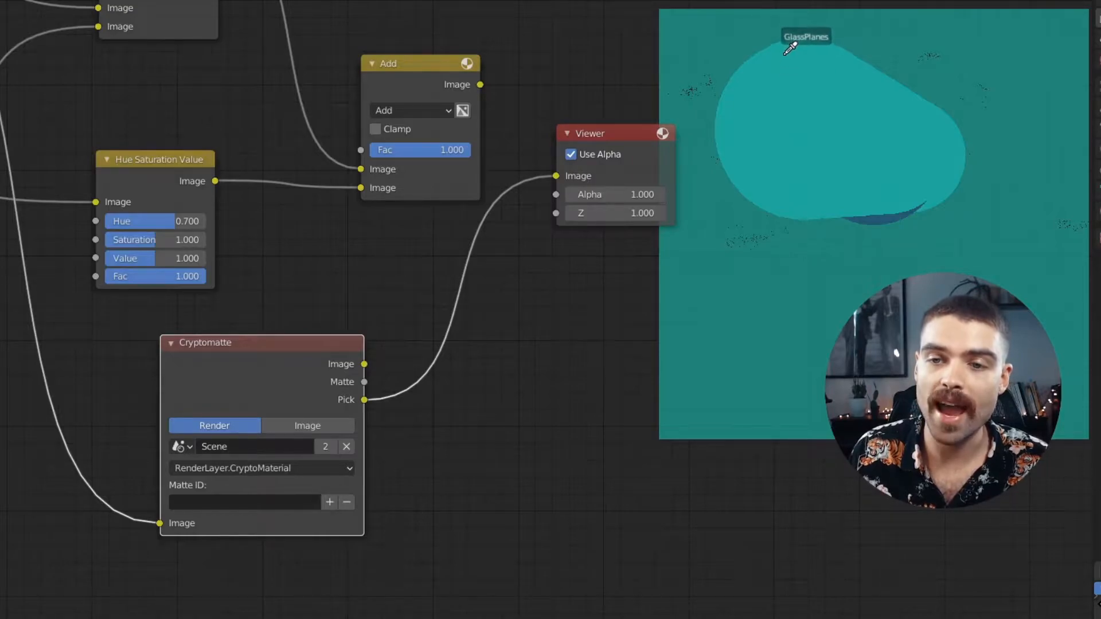
click(786, 55)
ctrl+shift+click(334, 374)
ctrl+shift+click(334, 373)
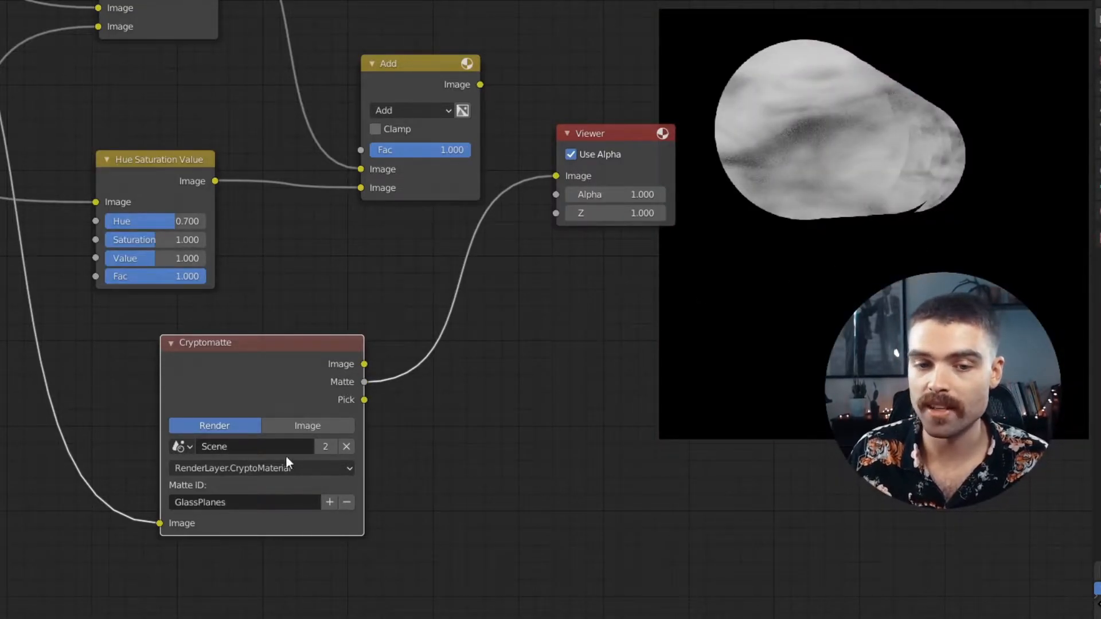
Add the dark blue Material area to the Cryptomatte's Matte ID from the Pick preview and show the Matte output again
ctrl+shift+click(301, 391)
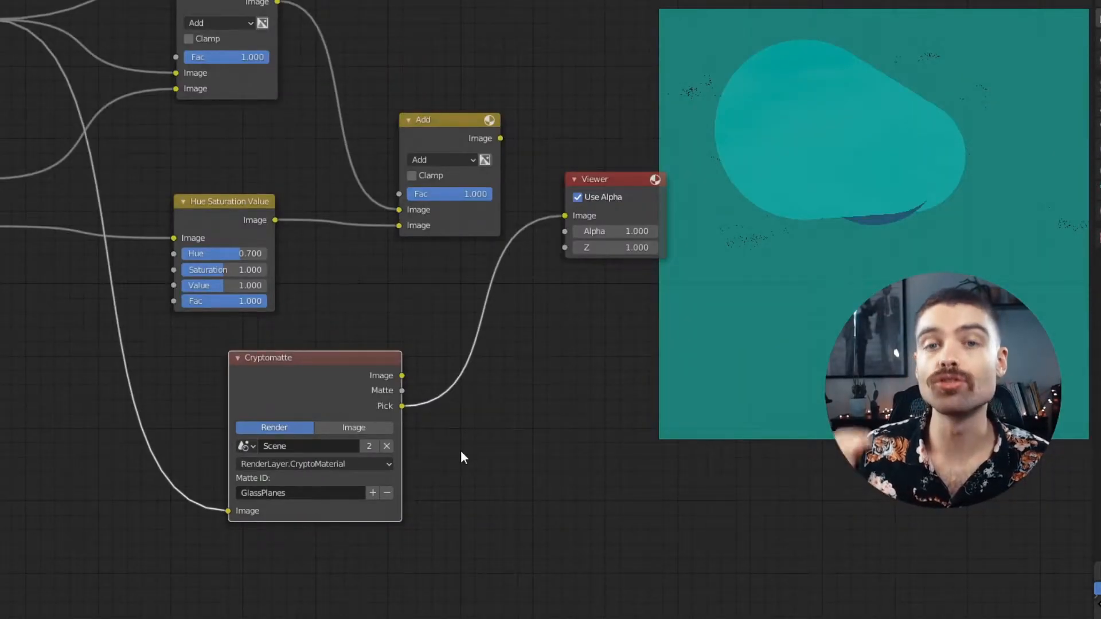
click(373, 493)
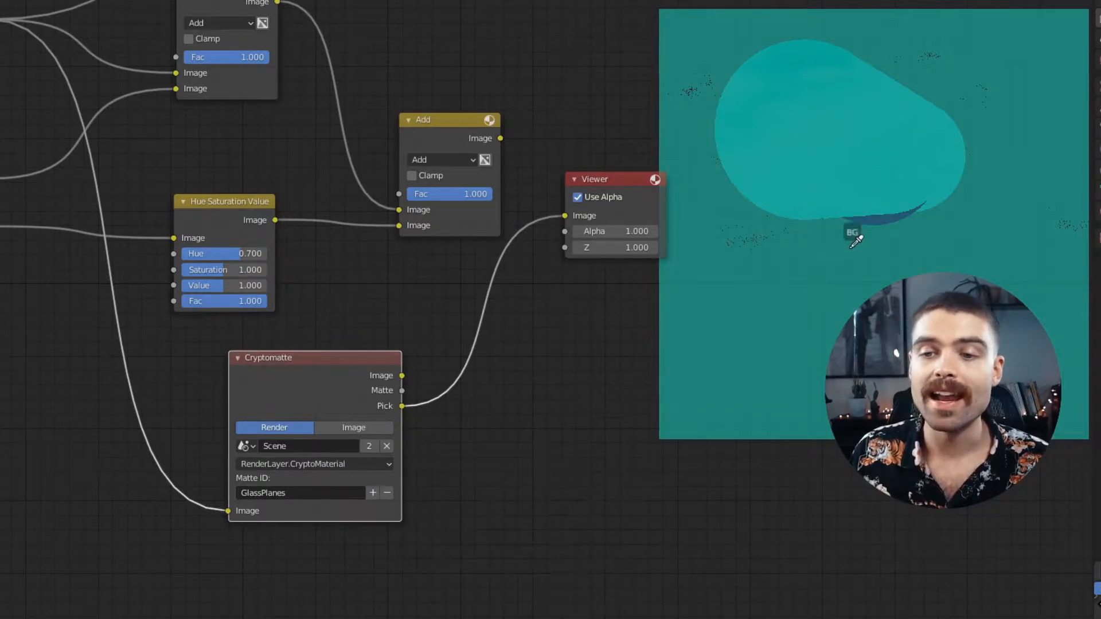
click(884, 219)
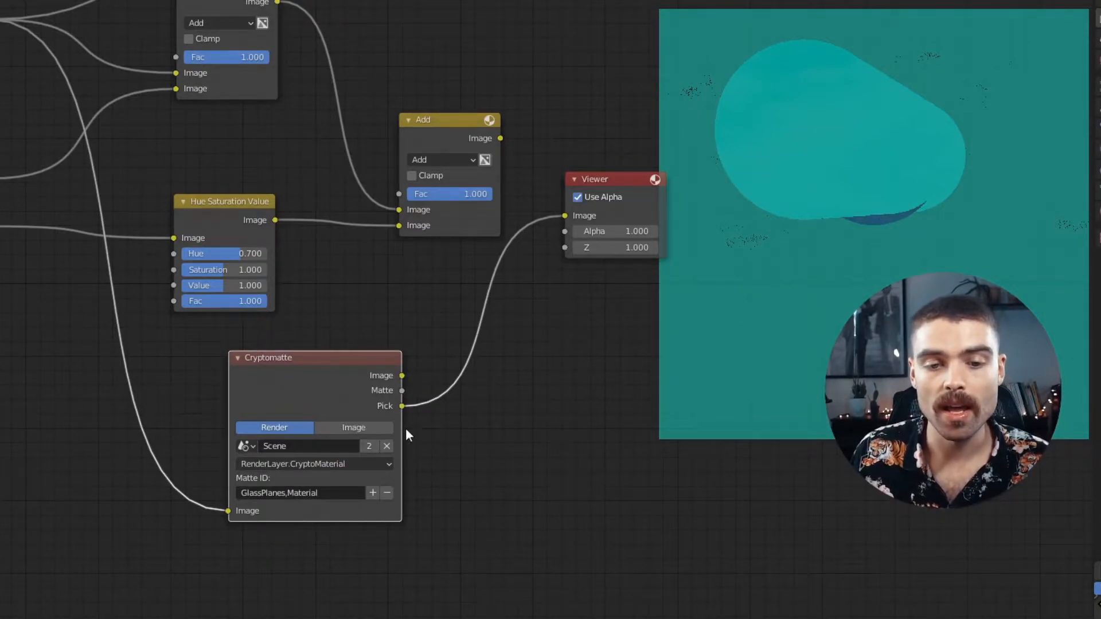
ctrl+shift+click(401, 391)
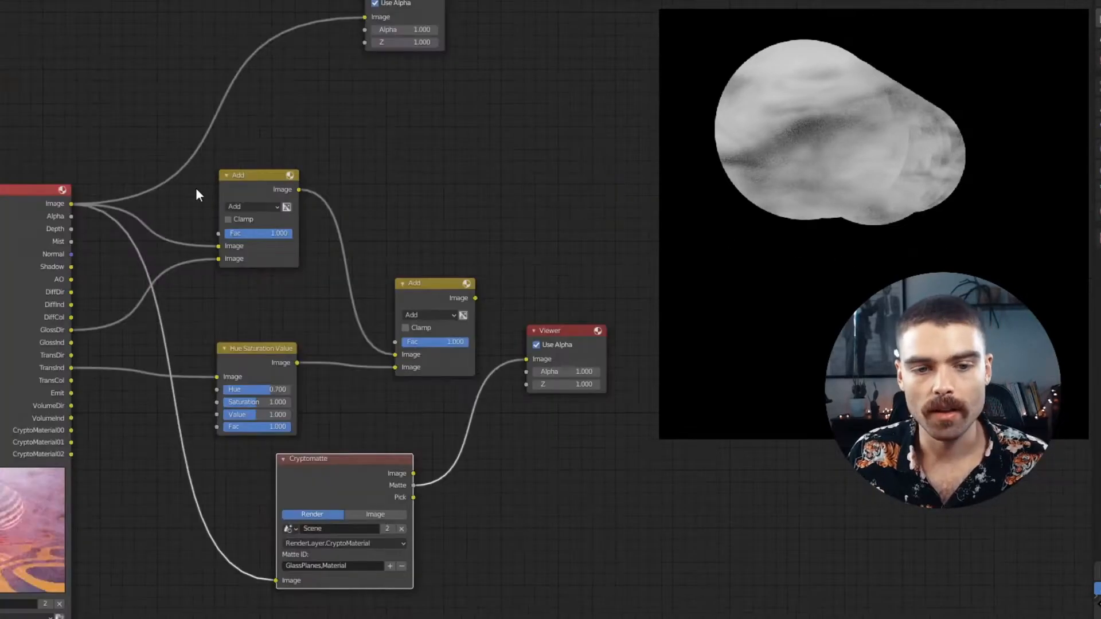
Replace the two Add nodes and the Hue Saturation Value node with a bright red RGB node and preview it in the Viewer
drag(195, 188, 449, 393)
key(x)
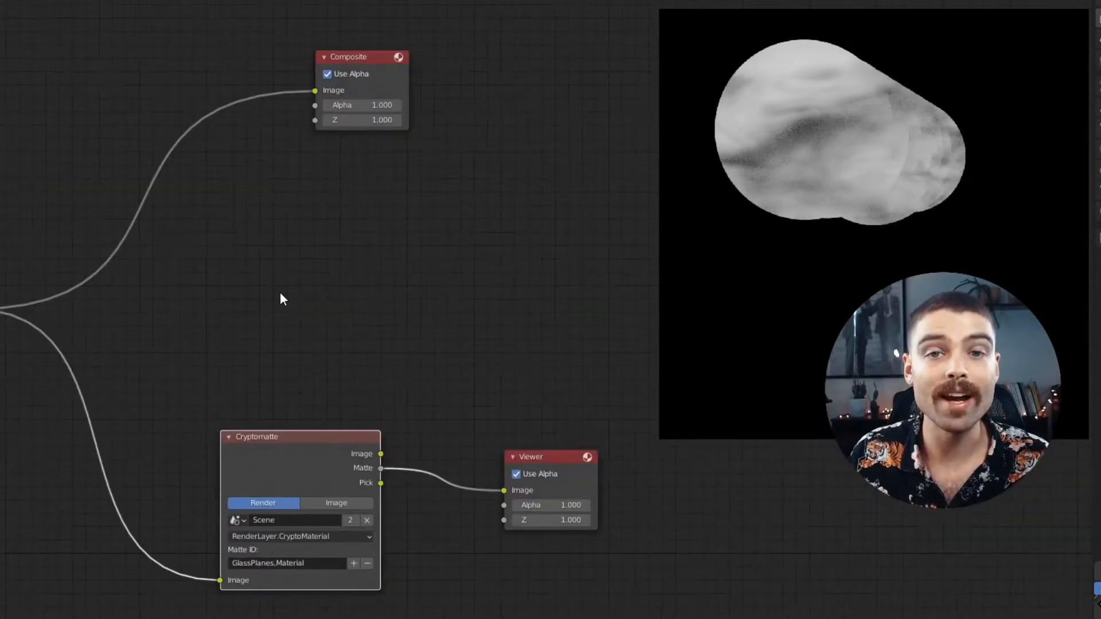
key(shift+a)
click(256, 227)
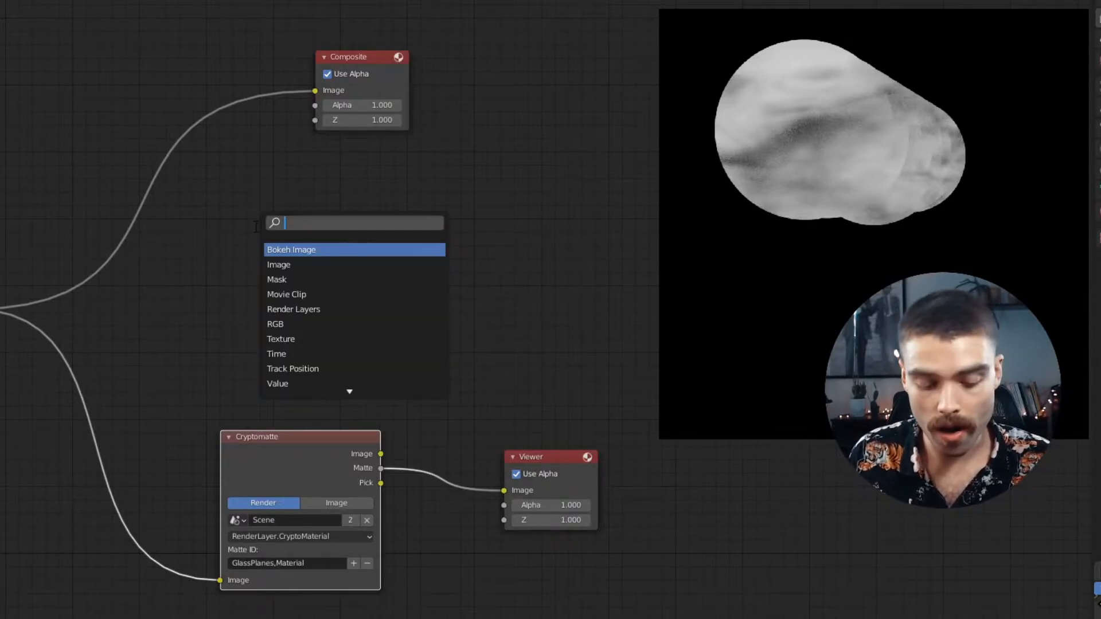
text(rgb)
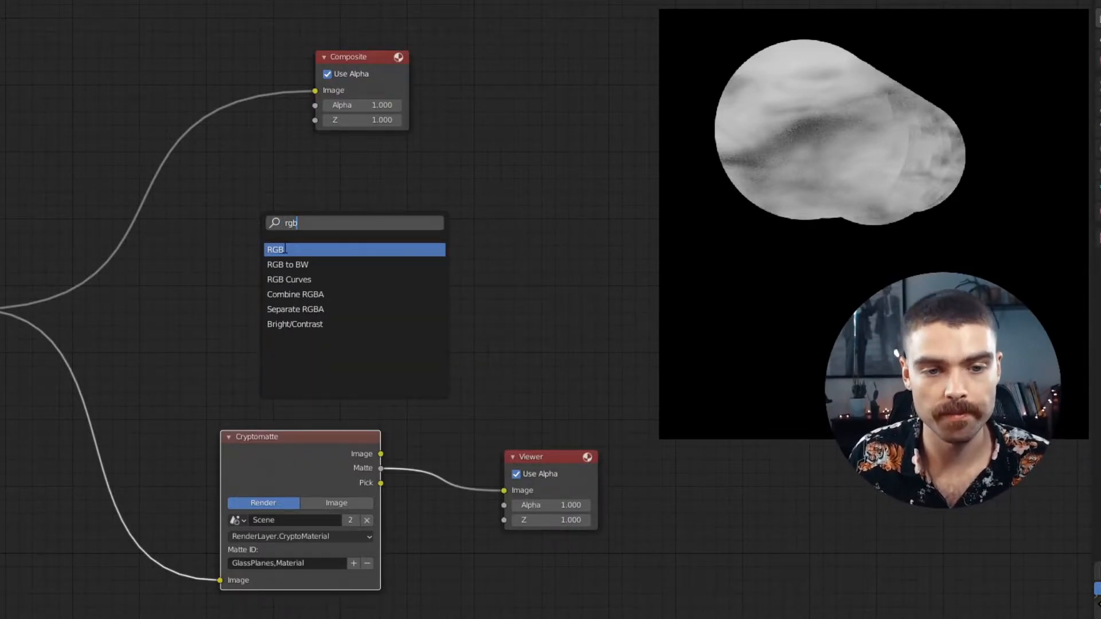
click(285, 250)
click(230, 215)
scroll(229, 213, up, 2)
click(214, 266)
ctrl+shift+click(230, 192)
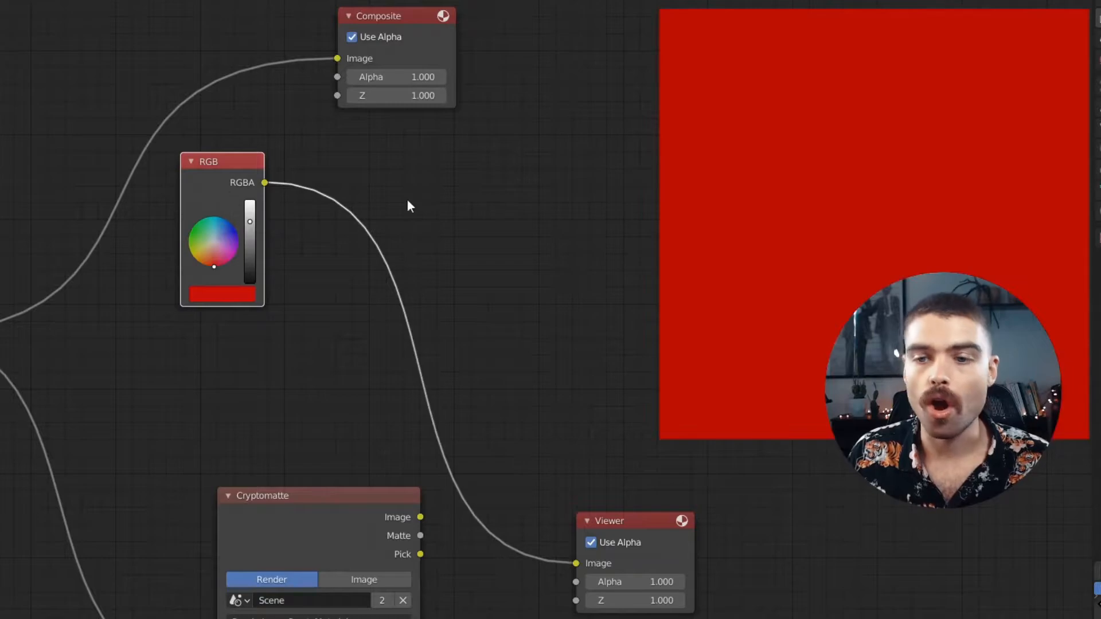
Add a Mix node and connect the Render Layers Image to its first Image input and the RGB node to its second
middle_drag(461, 250, 432, 233)
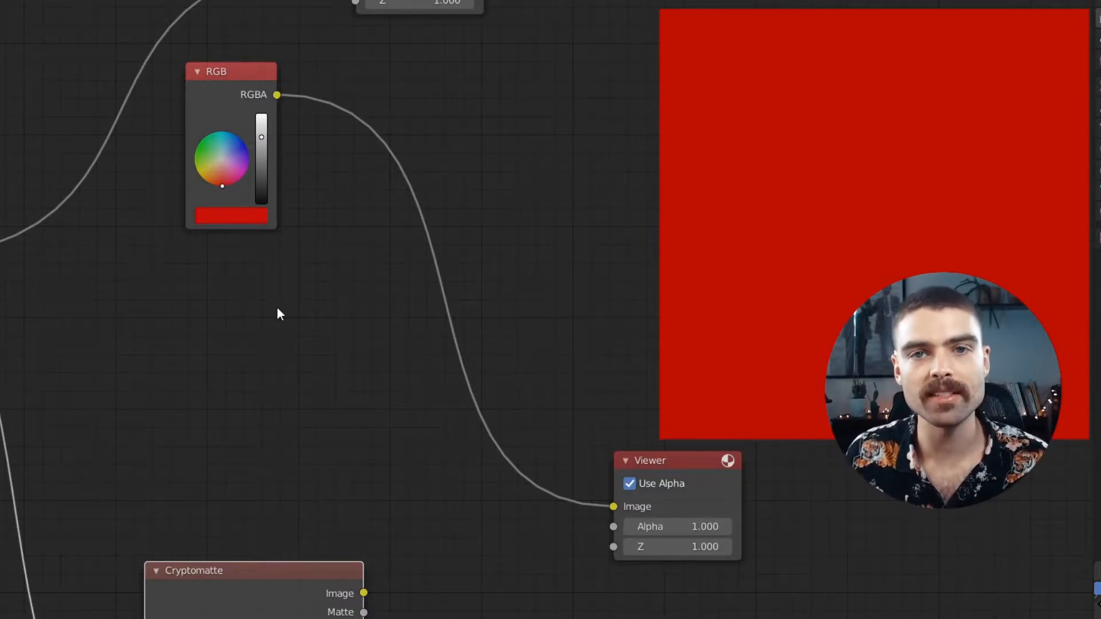
key(shift+a)
text(s)
text(mix)
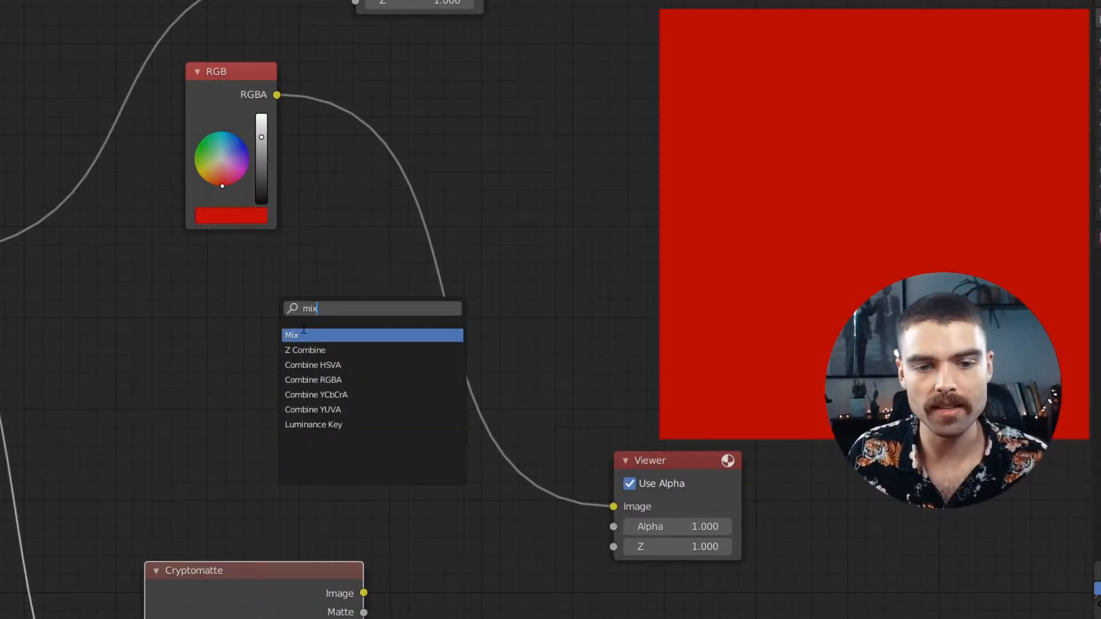
click(304, 332)
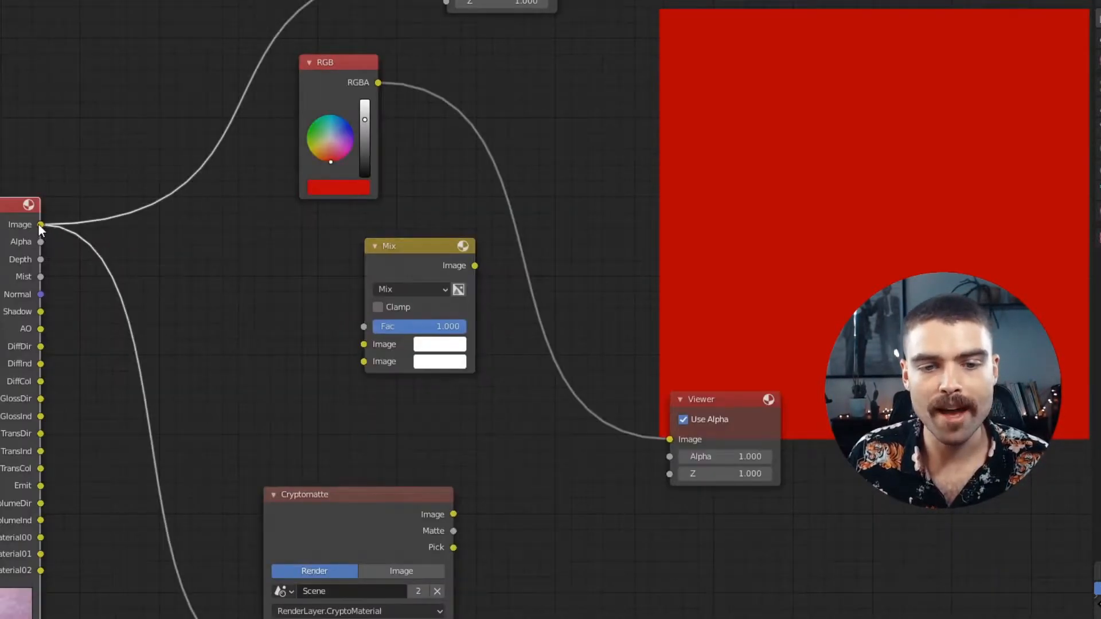
drag(40, 226, 364, 344)
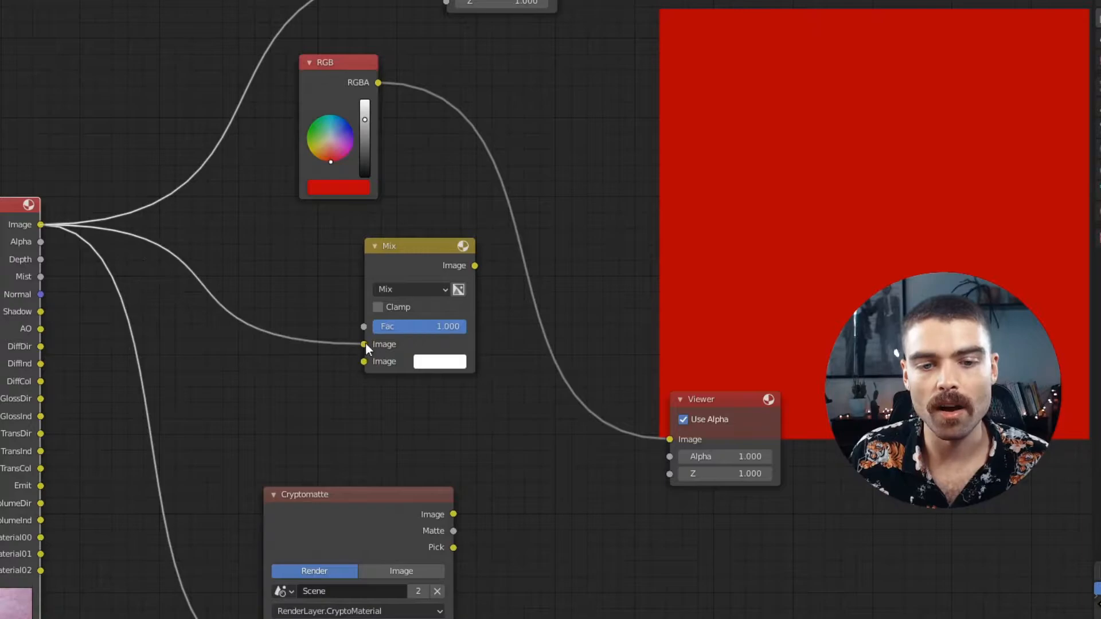
drag(155, 32, 364, 361)
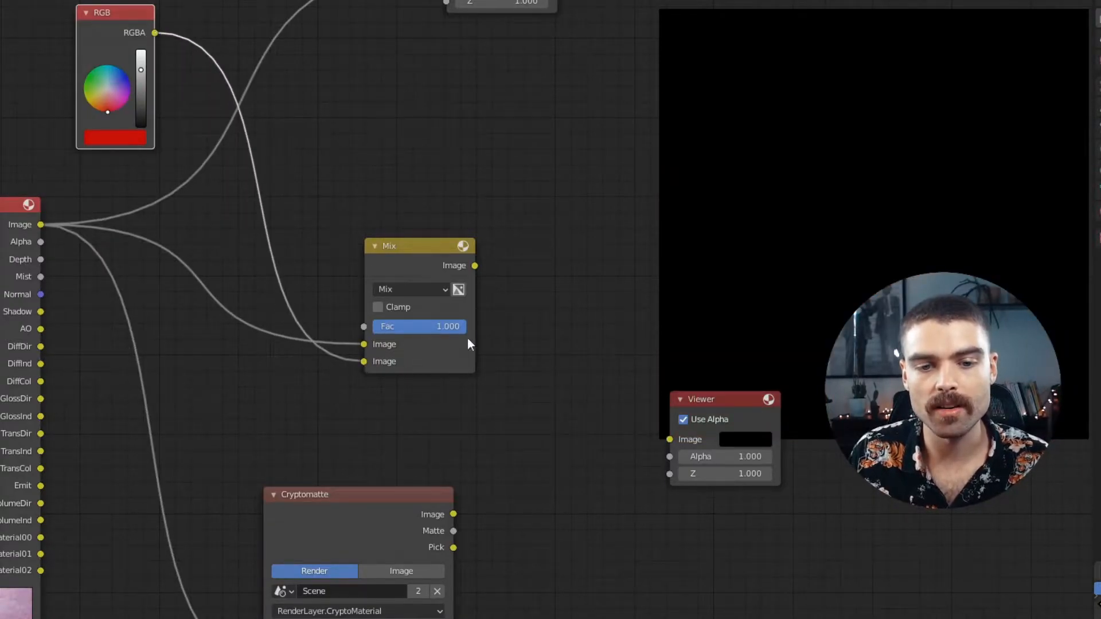
Preview the Mix node at a factor of 0.608 and connect the Cryptomatte Matte output to its Fac input
ctrl+shift+click(439, 266)
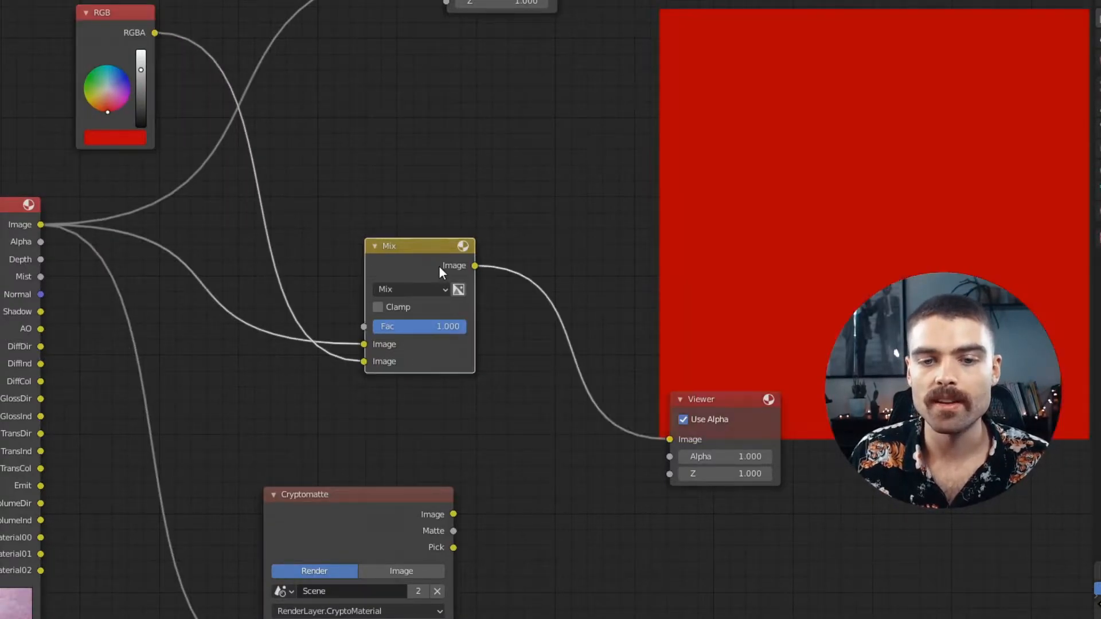
drag(459, 327, 422, 326)
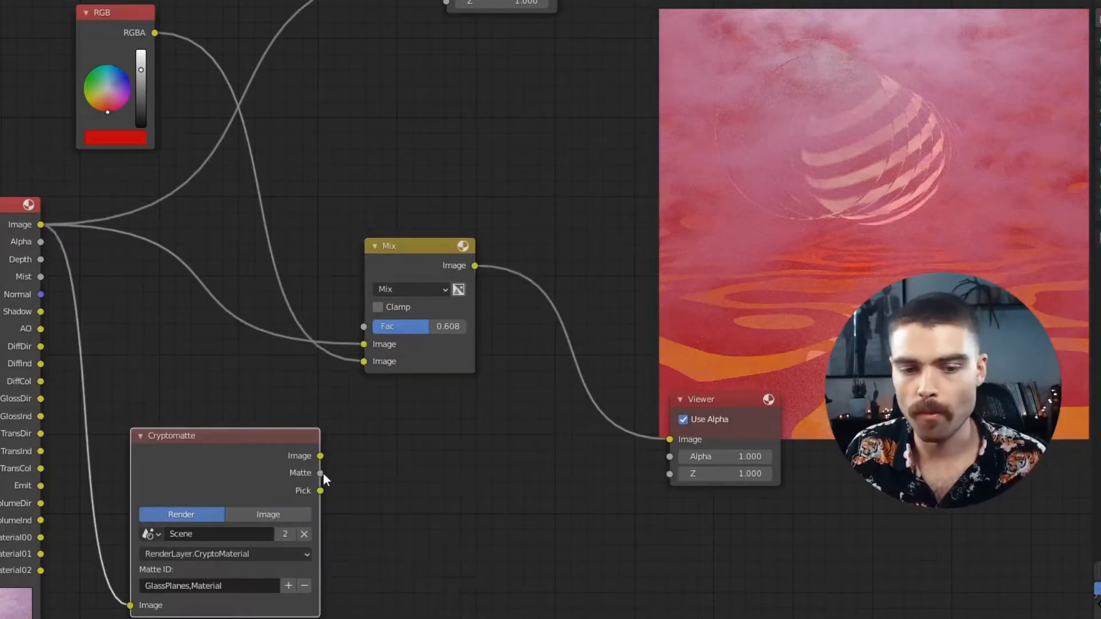
drag(320, 473, 367, 329)
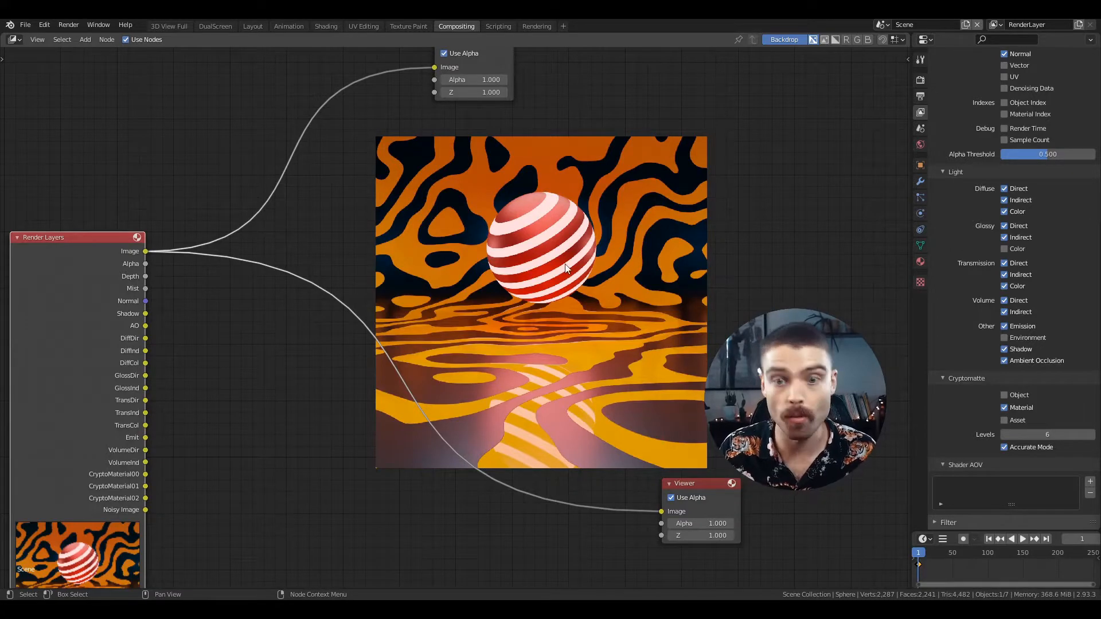
Insert an RGB Curves node between the Render Layers Image output and the Viewer in the striped sphere scene
scroll(442, 321, up, 1)
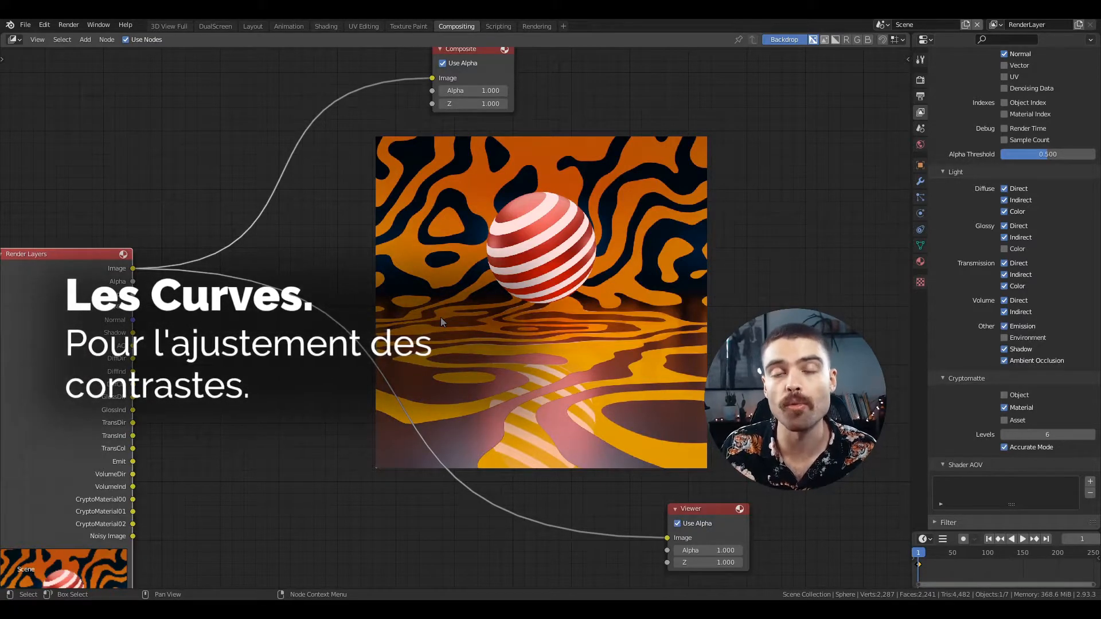
key(shift+a)
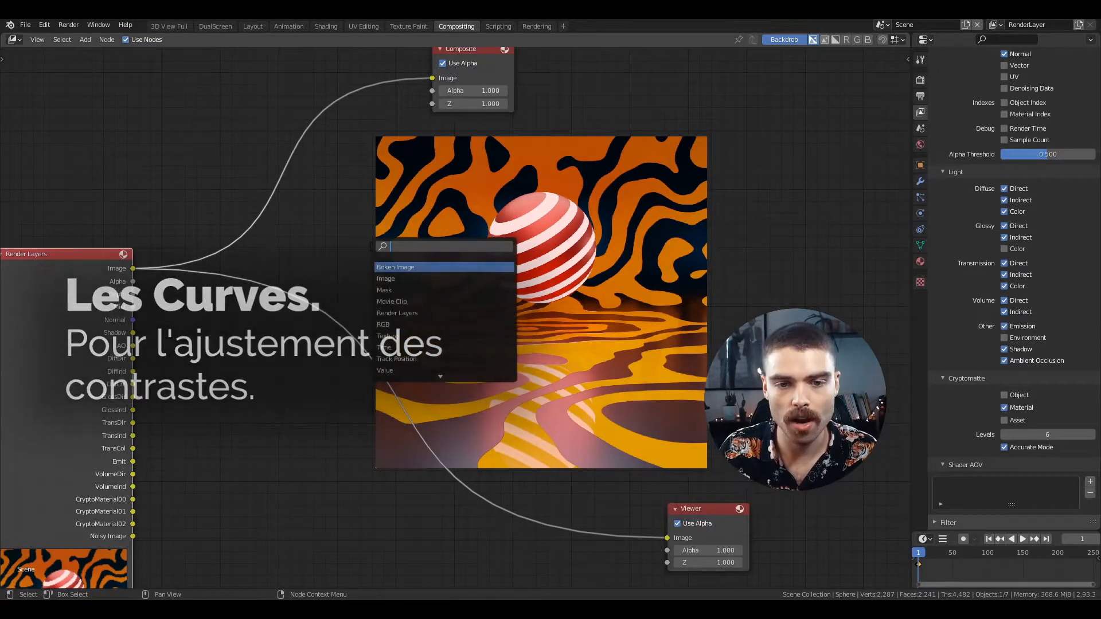
text(curv)
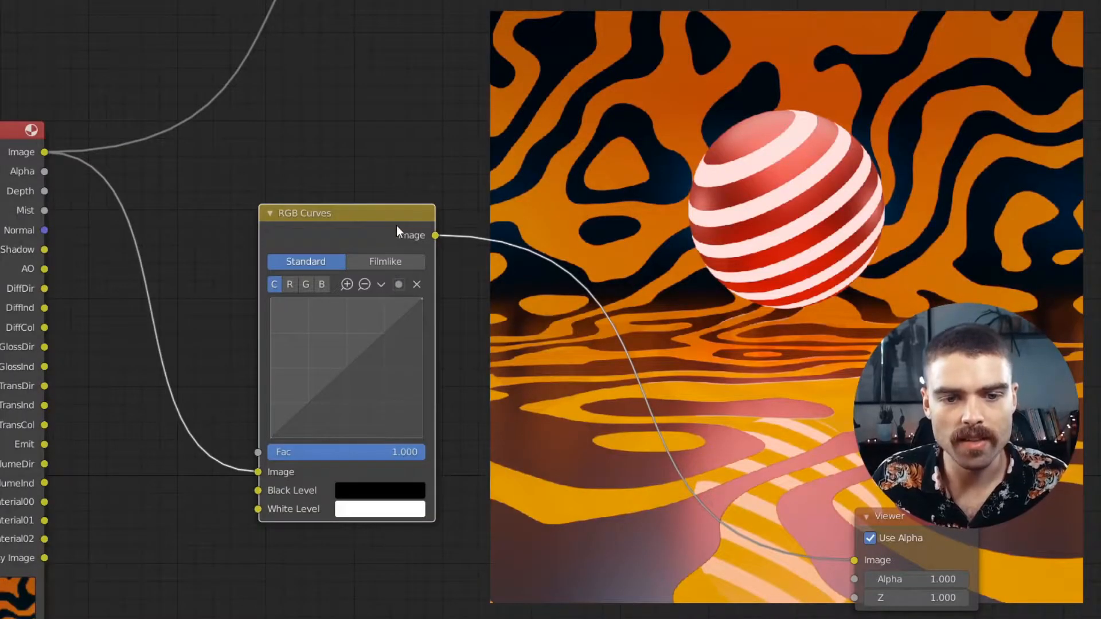
Shape the combined curve for more contrast with lowered shadows, raised highlights and a midpoint at X 0.51667, Y 0.43750
drag(303, 404, 306, 419)
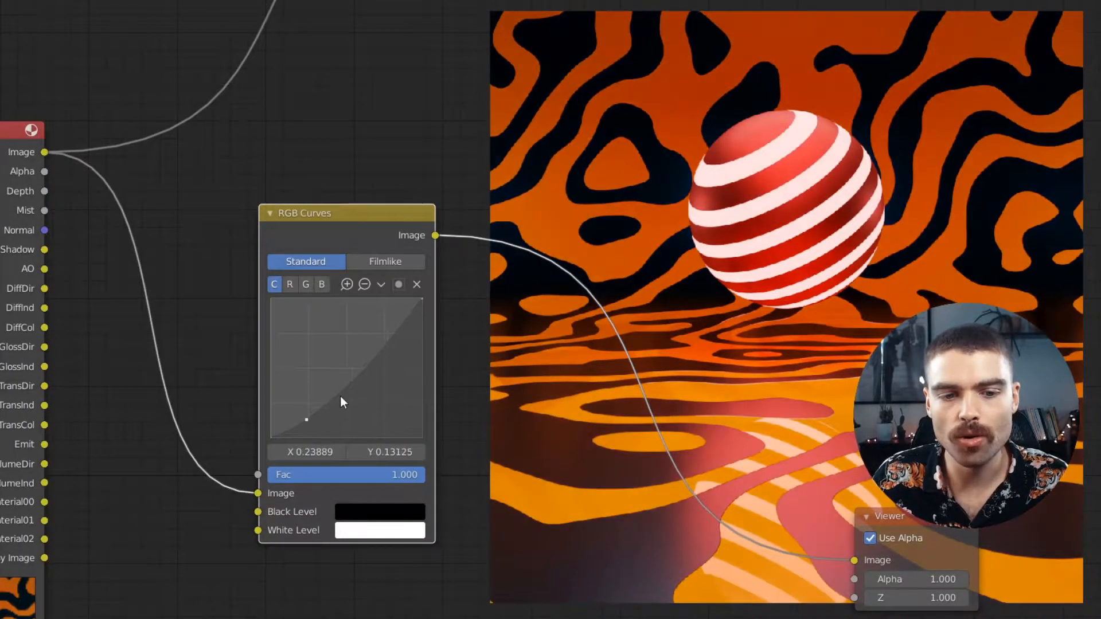
mouse_move(363, 367)
mouse_down()
mouse_move(390, 328)
mouse_move(356, 385)
mouse_move(349, 366)
mouse_up()
mouse_move(307, 420)
mouse_down()
mouse_move(296, 430)
mouse_move(294, 407)
mouse_move(301, 418)
mouse_up()
mouse_move(346, 365)
mouse_down()
mouse_move(333, 344)
mouse_move(350, 376)
mouse_up()
Compare the Filmlike and Standard tone modes of the RGB Curves node and keep Filmlike
click(385, 262)
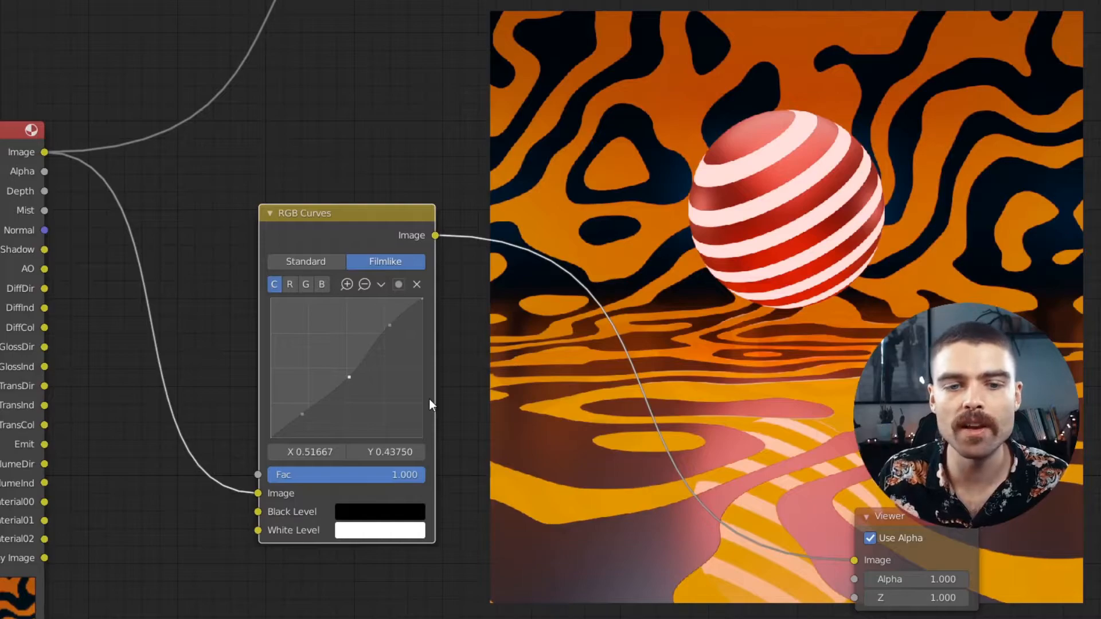
click(317, 262)
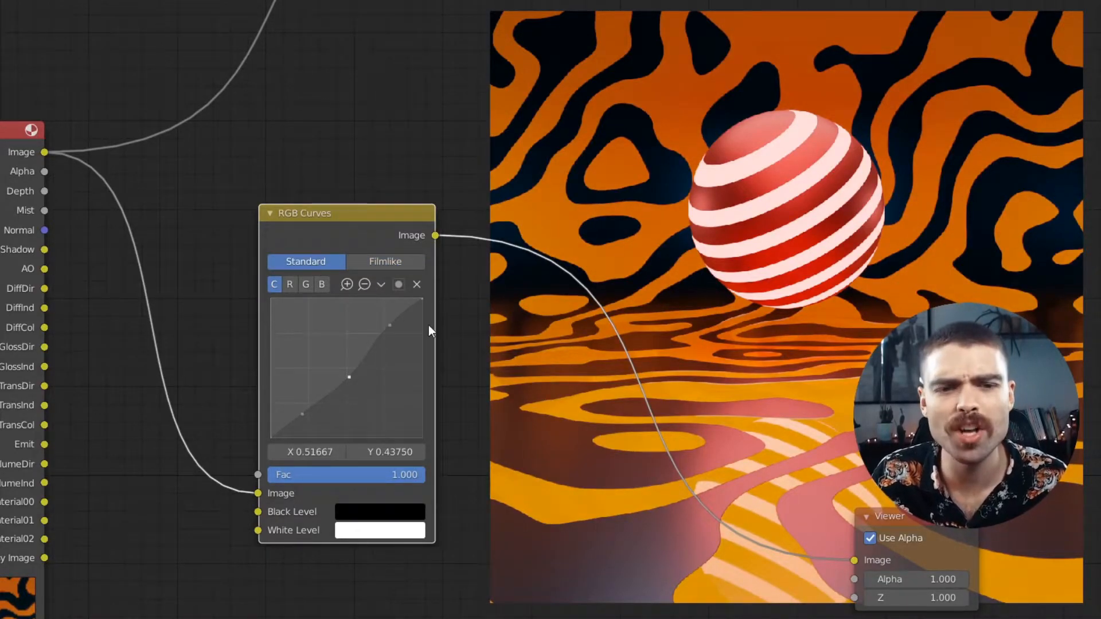
click(388, 265)
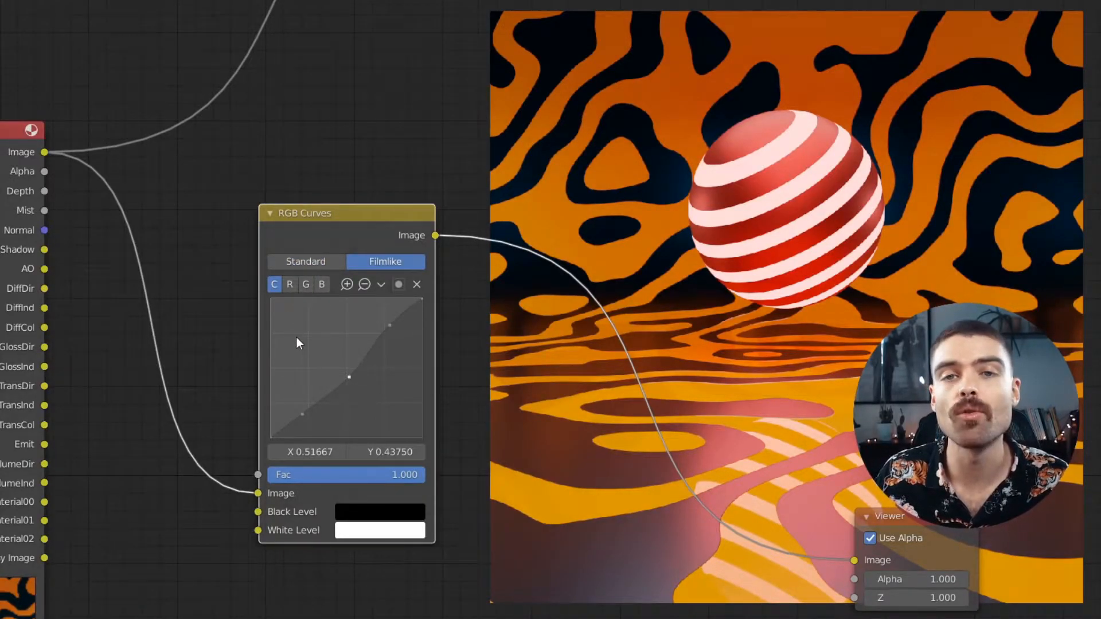
Reduce the red midtones by placing a point on the red channel's curve at X 0.50556, Y 0.33750
click(291, 284)
click(346, 370)
drag(345, 370, 348, 392)
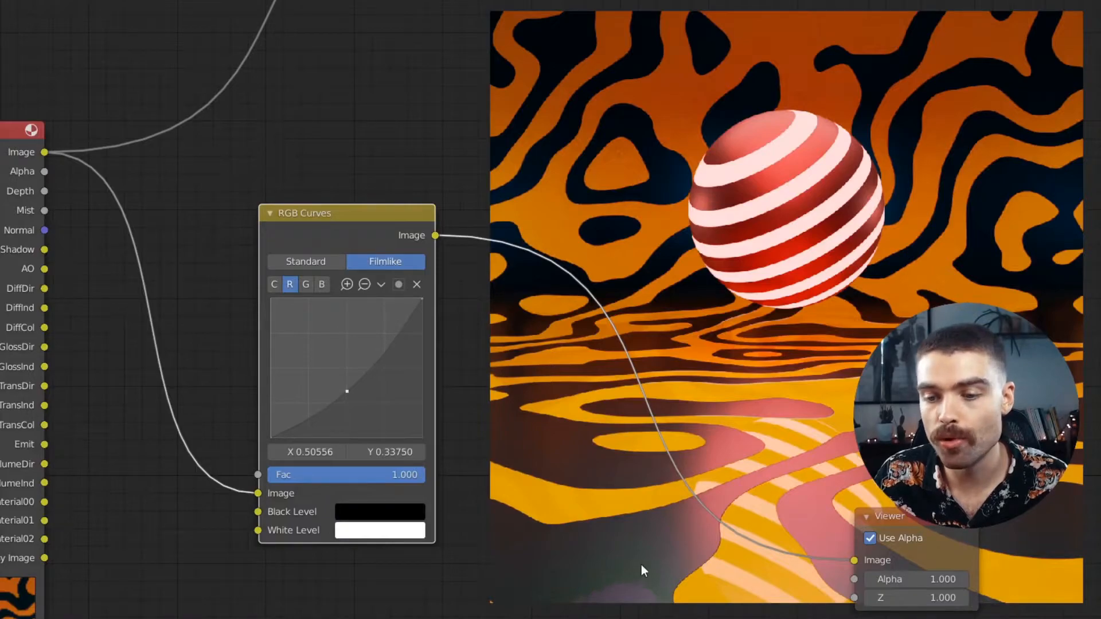
Raise the red midtones by moving the midpoint of the red channel's curve upward
drag(348, 392, 342, 329)
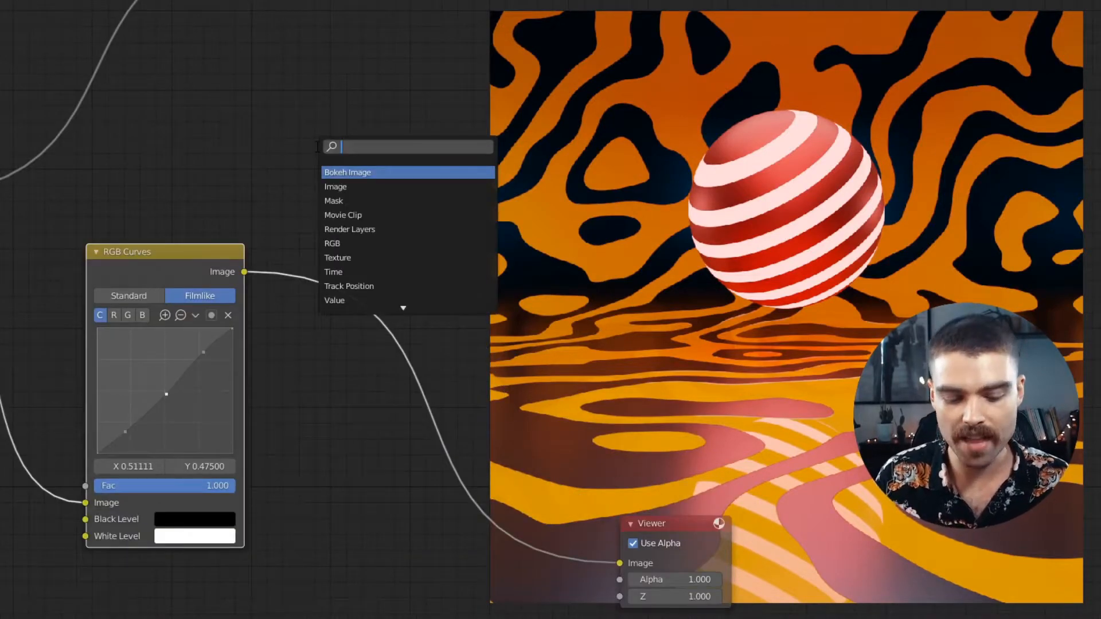
Insert a Glare node between the RGB Curves node and the Viewer
text(glare)
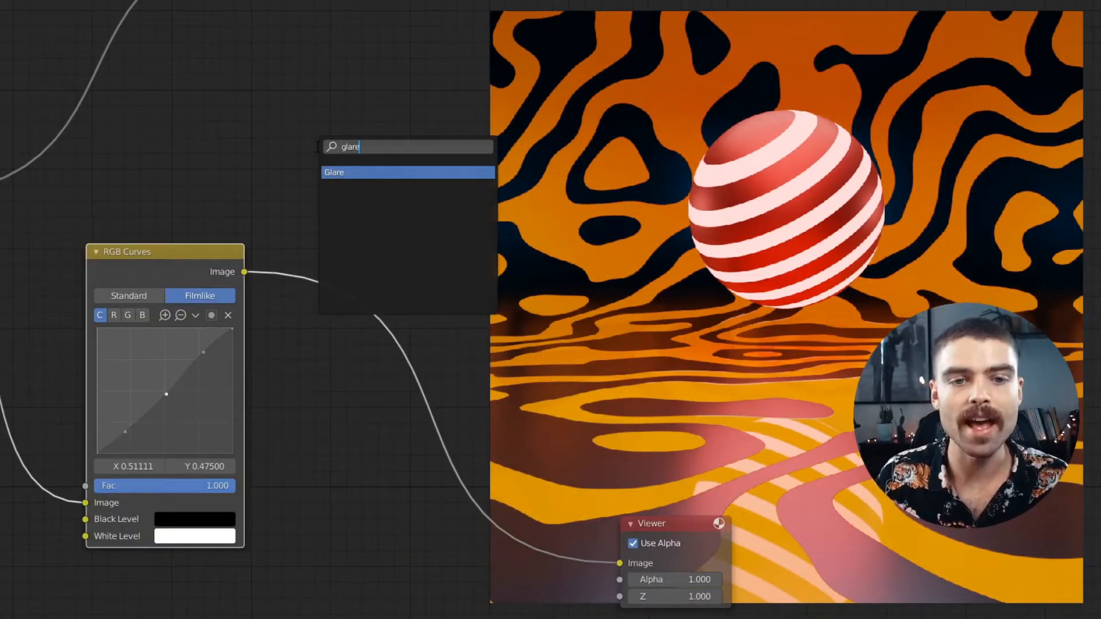
click(359, 171)
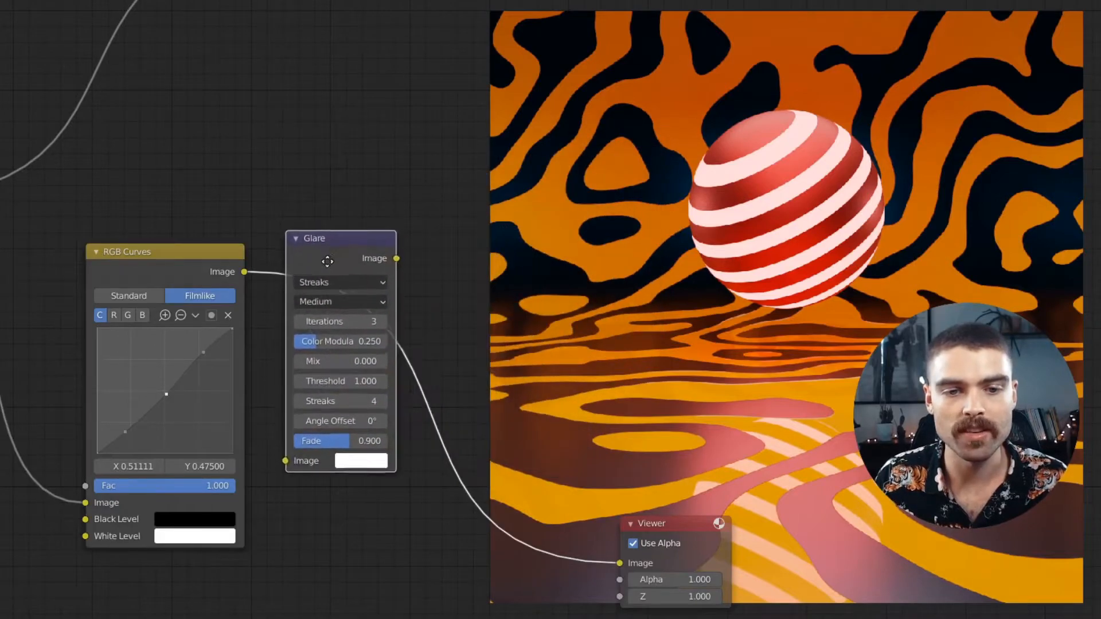
click(346, 270)
middle_drag(842, 259, 727, 238)
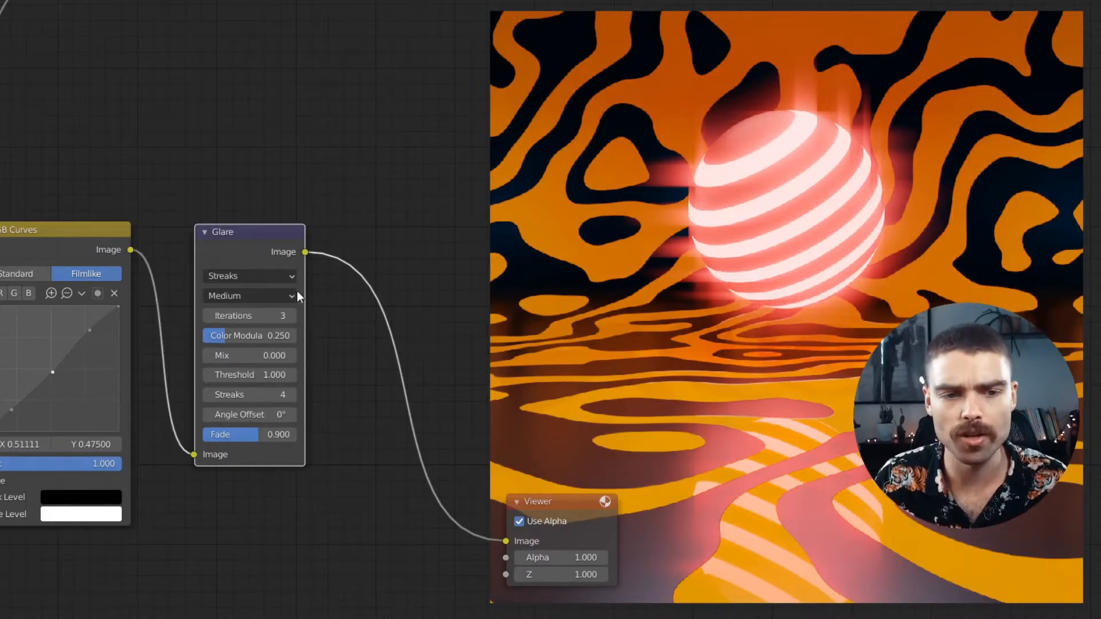
Try the Simple Star glare type and settle on Fog Glow for the Glare node
click(263, 275)
click(255, 296)
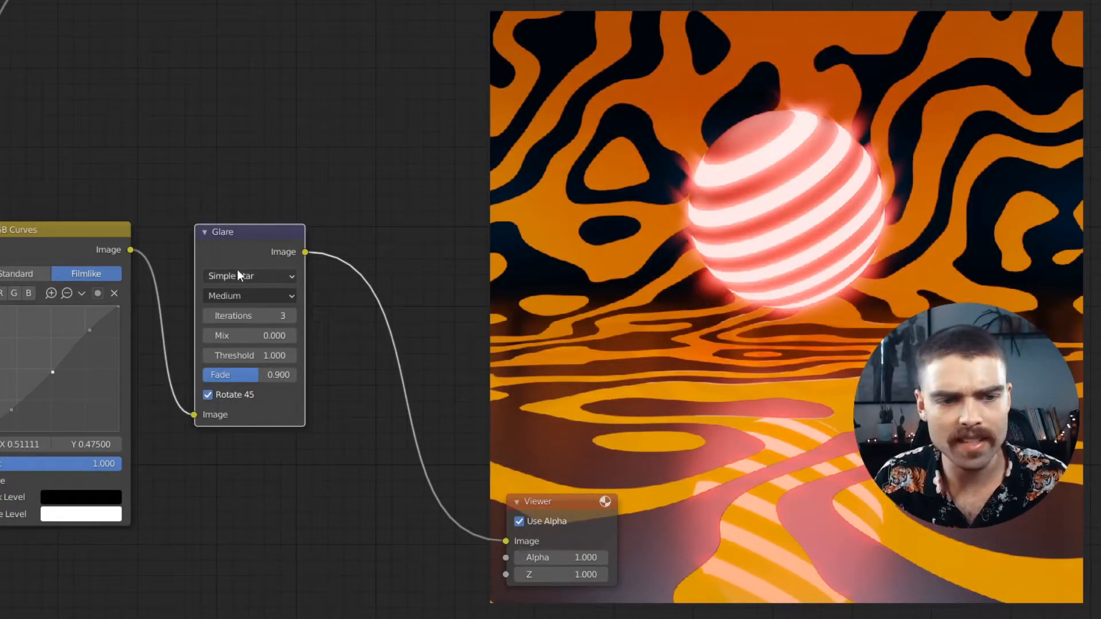
click(260, 272)
click(258, 335)
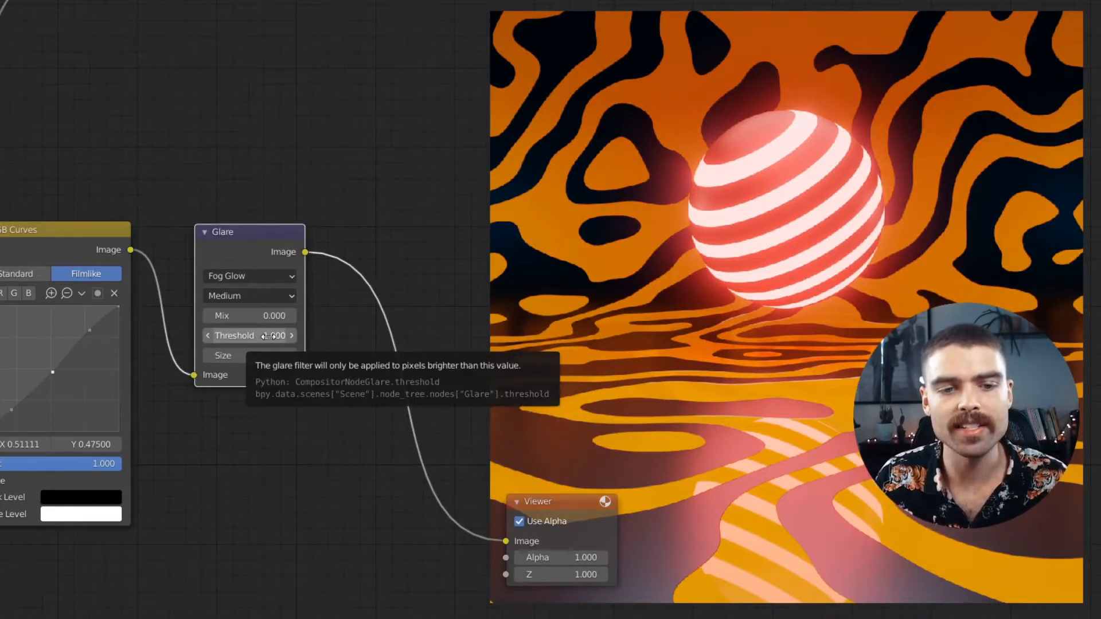
Raise the Glare node's Threshold to 3.550 so that only the brightest pixels glow
click(249, 335)
drag(249, 336, 384, 356)
click(697, 185)
drag(260, 336, 271, 335)
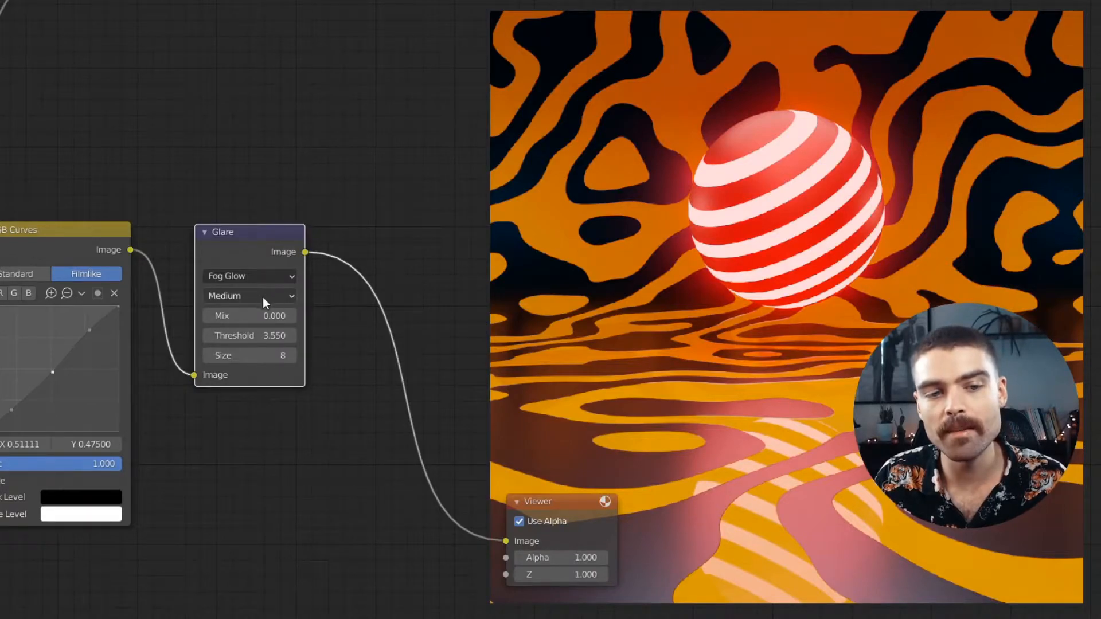
Compare the Low quality of the Glare node and set its quality to High
click(267, 296)
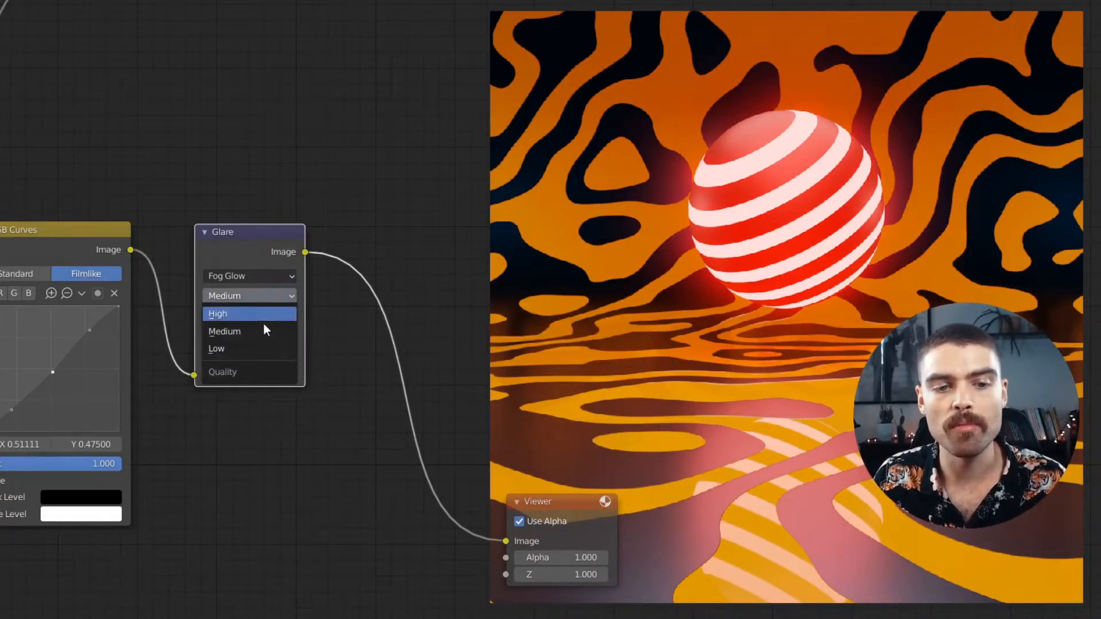
click(248, 349)
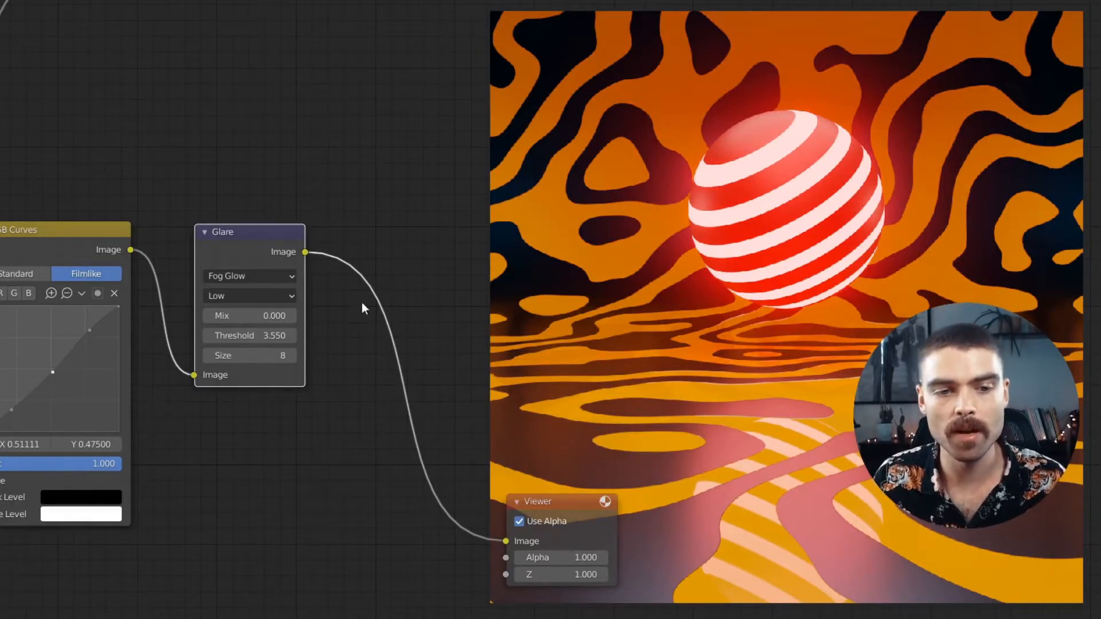
click(248, 296)
click(239, 315)
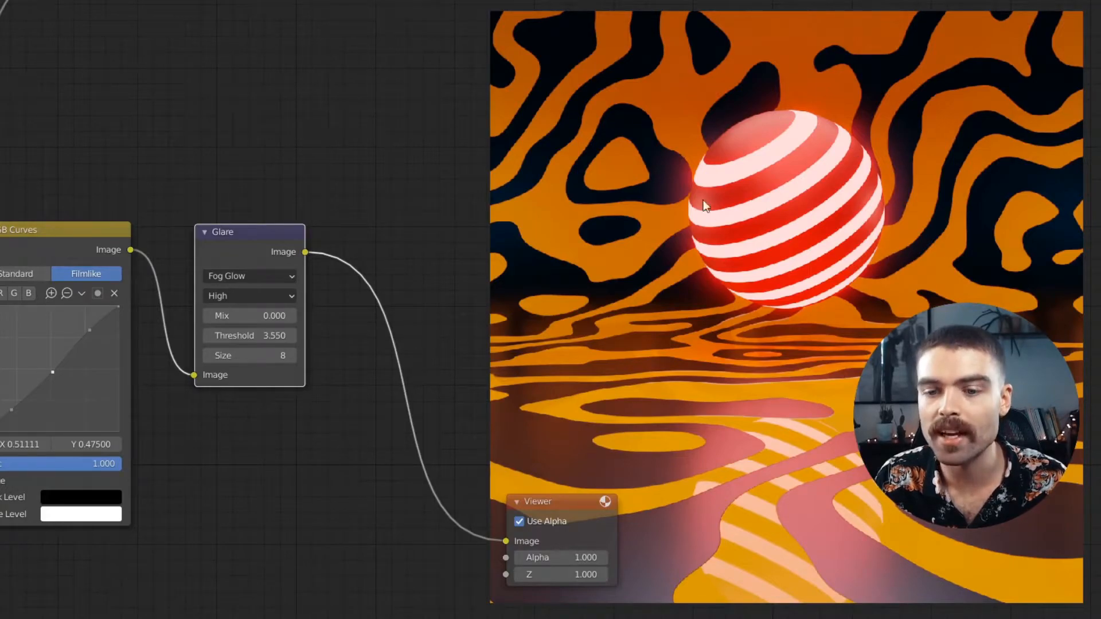
Set the Glare's Mix to 1.000 and combine the Render Layers Image with the Glare output in a Mix node feeding the Viewer
scroll(402, 244, up, 1)
mouse_move(304, 247)
mouse_down()
mouse_move(280, 247)
mouse_move(315, 253)
mouse_up()
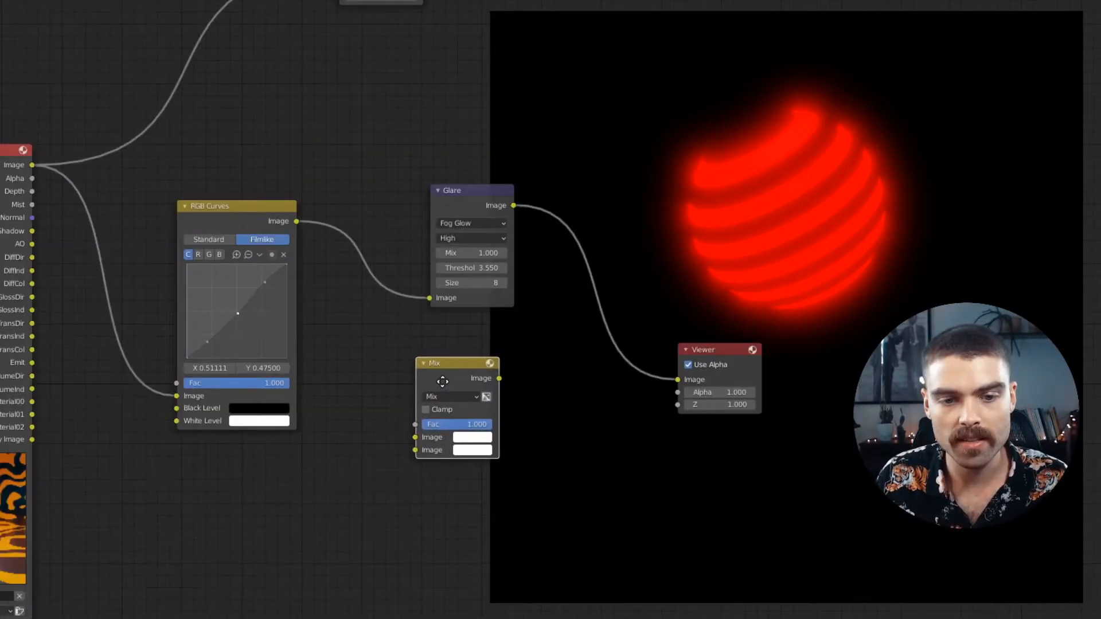
drag(32, 165, 415, 437)
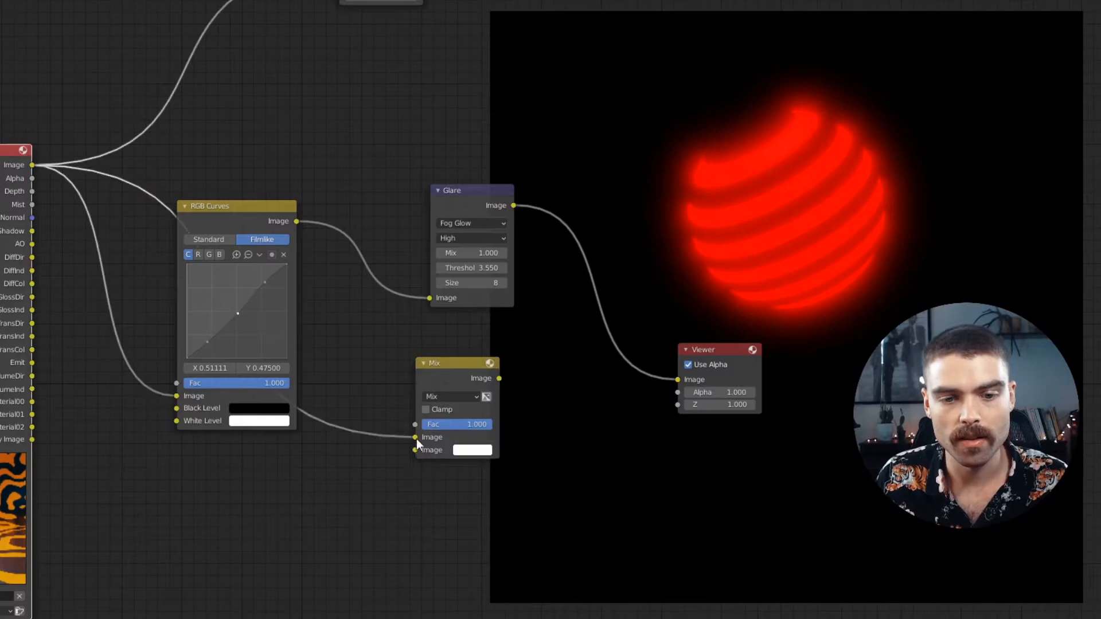
drag(450, 373, 561, 373)
scroll(507, 367, up, 2)
drag(513, 165, 530, 466)
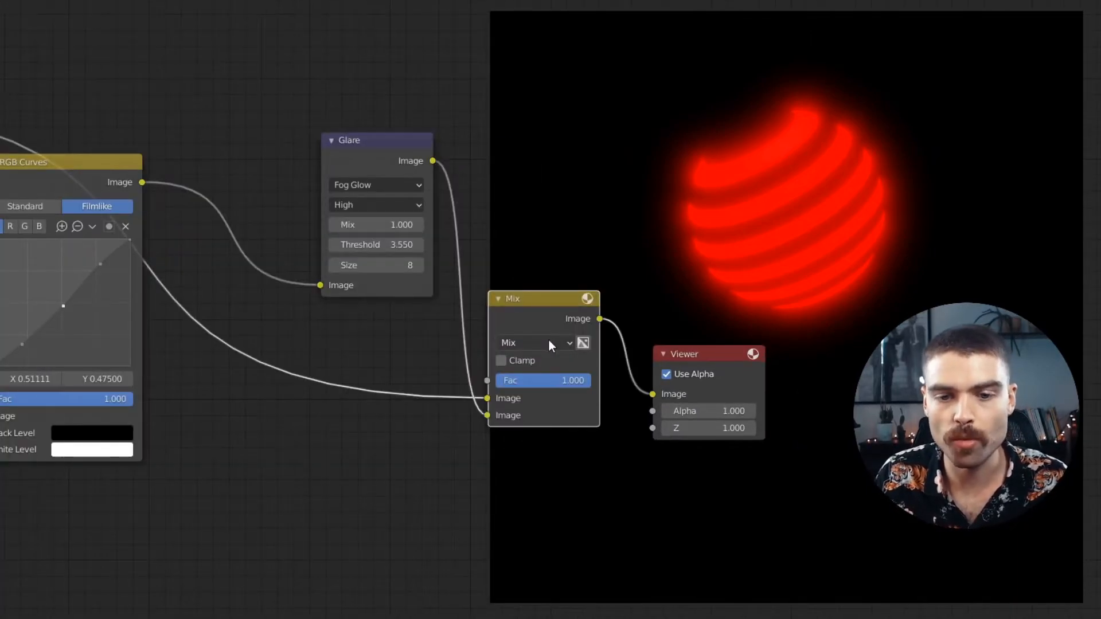
Set the Mix node's blend mode to Add with a factor of 0.633
click(549, 341)
click(553, 180)
drag(573, 380, 550, 380)
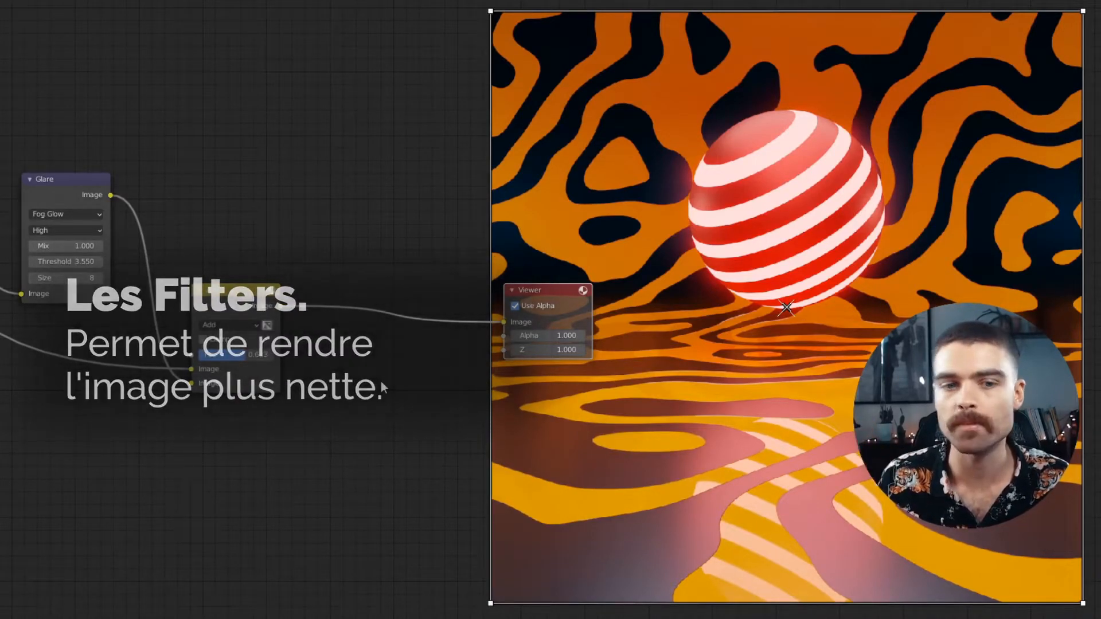
Insert a Filter node between the Add node and the Viewer
key(shift+a)
click(381, 382)
text(filter)
key(Return)
click(377, 310)
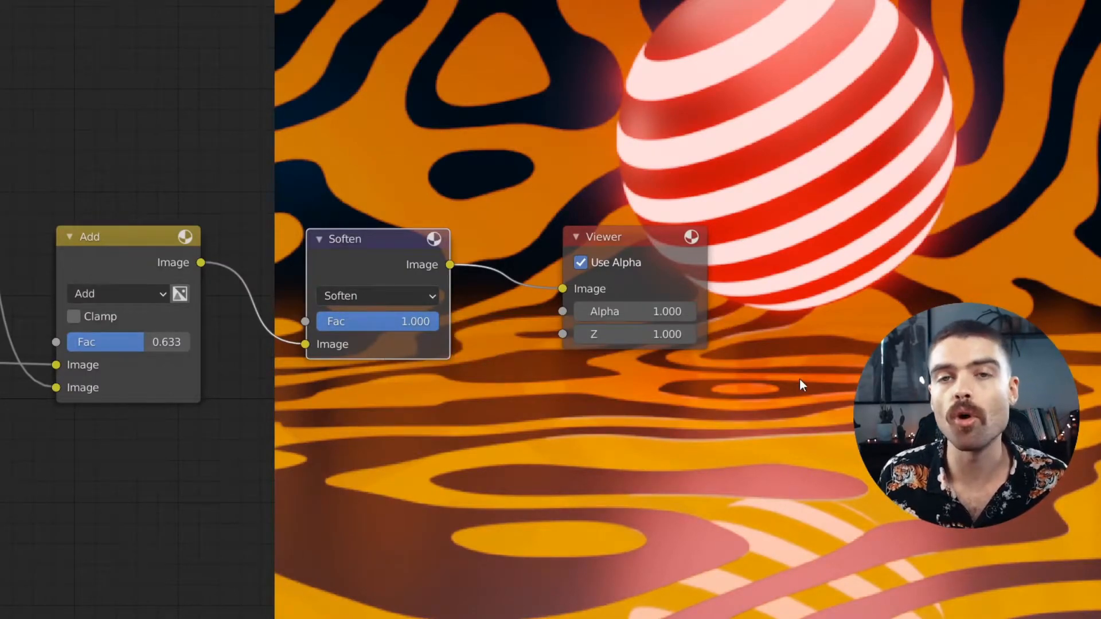
Try the Prewitt, Laplace and Kirsch types on the Filter node
click(378, 296)
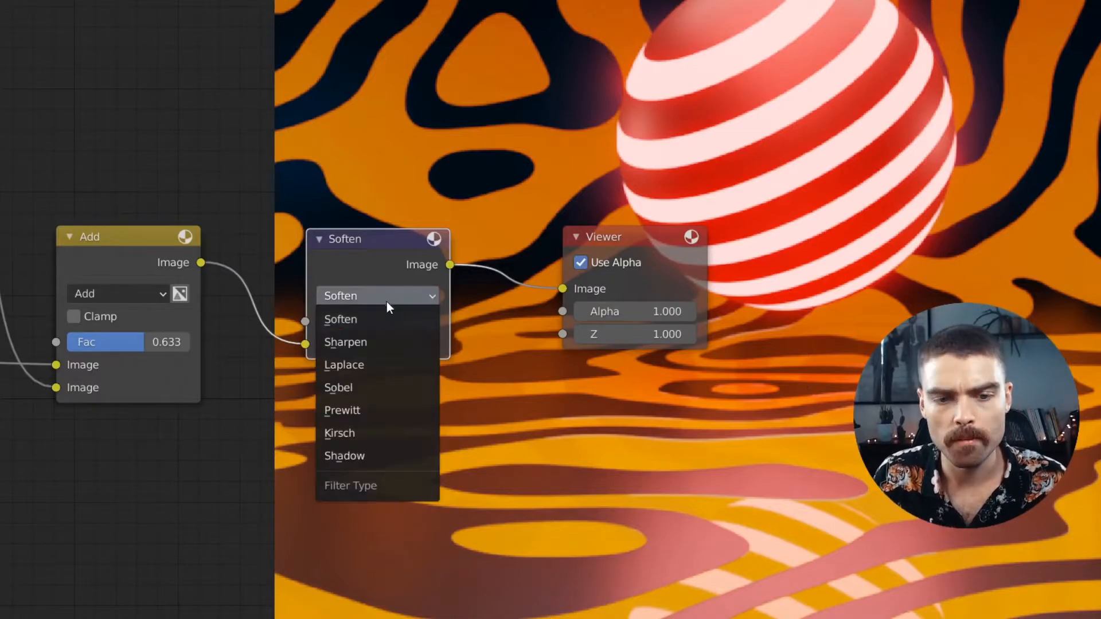
click(374, 410)
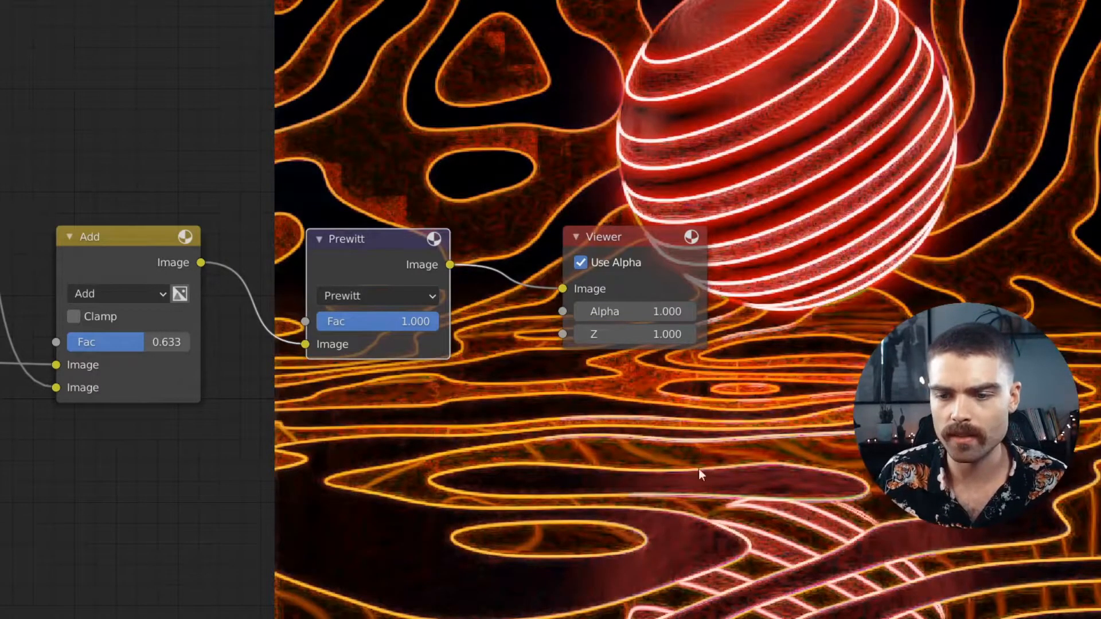
ctrl+scroll(383, 300, up, 1)
ctrl+scroll(383, 300, up, 1)
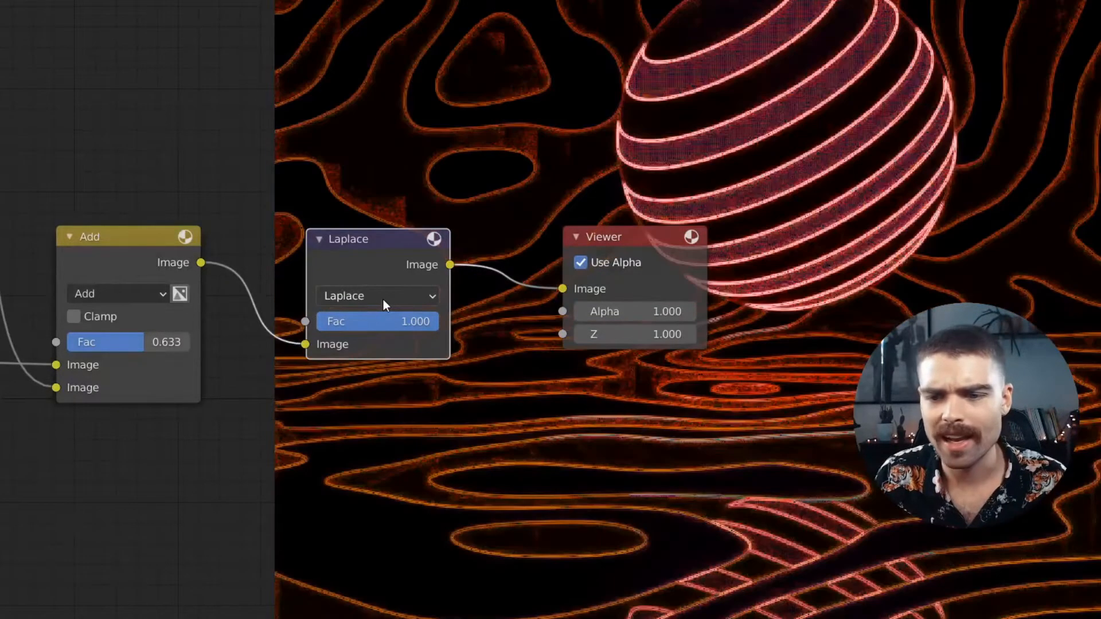
ctrl+scroll(414, 301, down, 3)
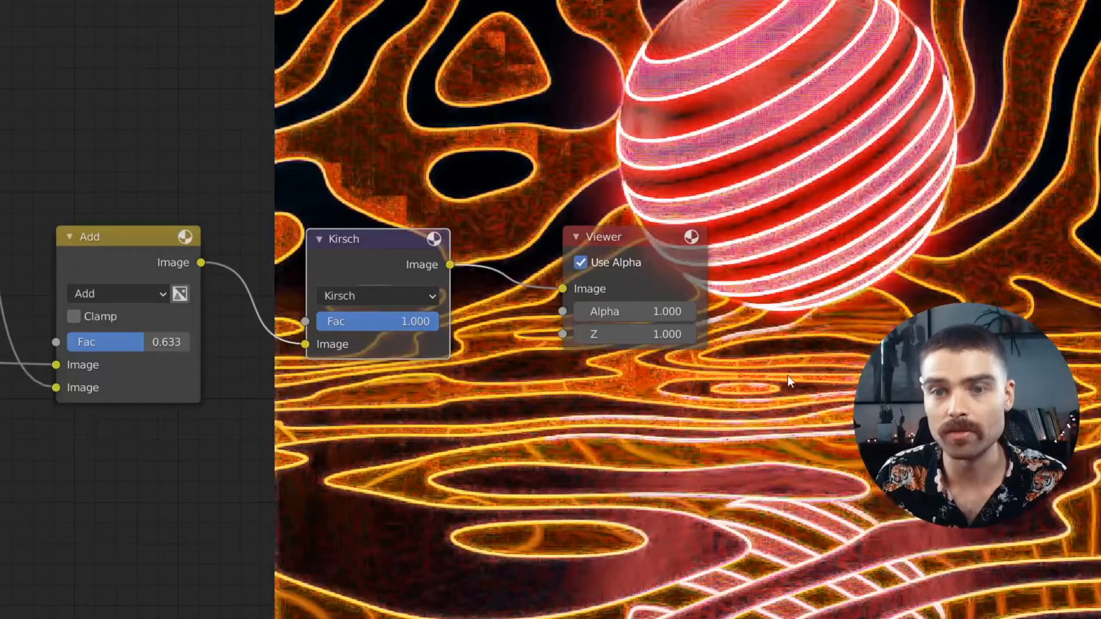
Set the Filter node's type to Sharpen and lower its factor to 0.040
click(375, 296)
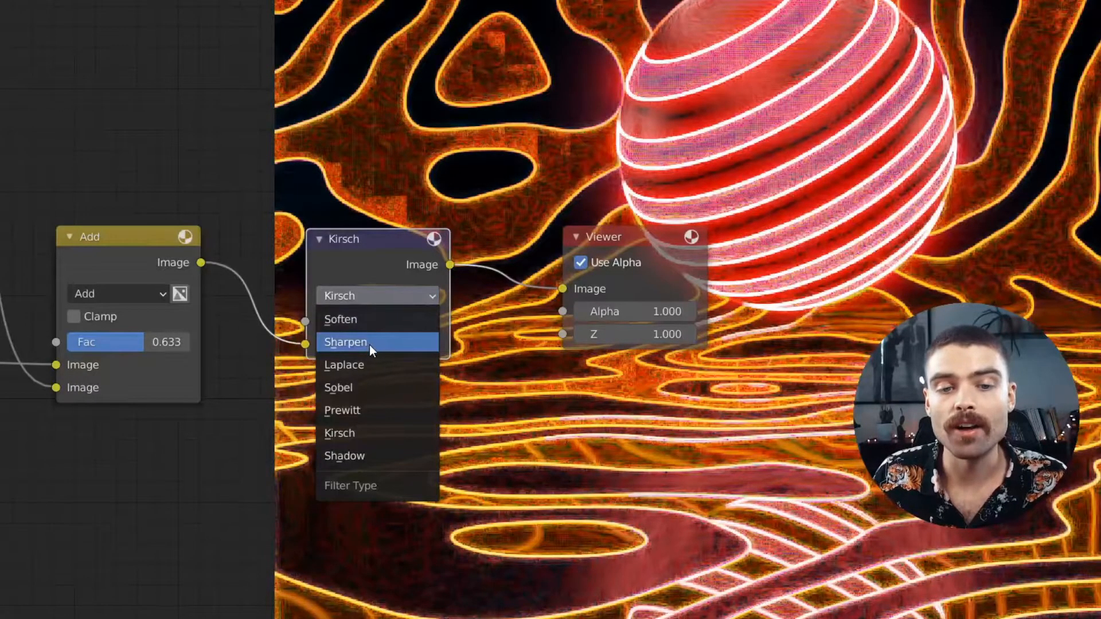
click(367, 343)
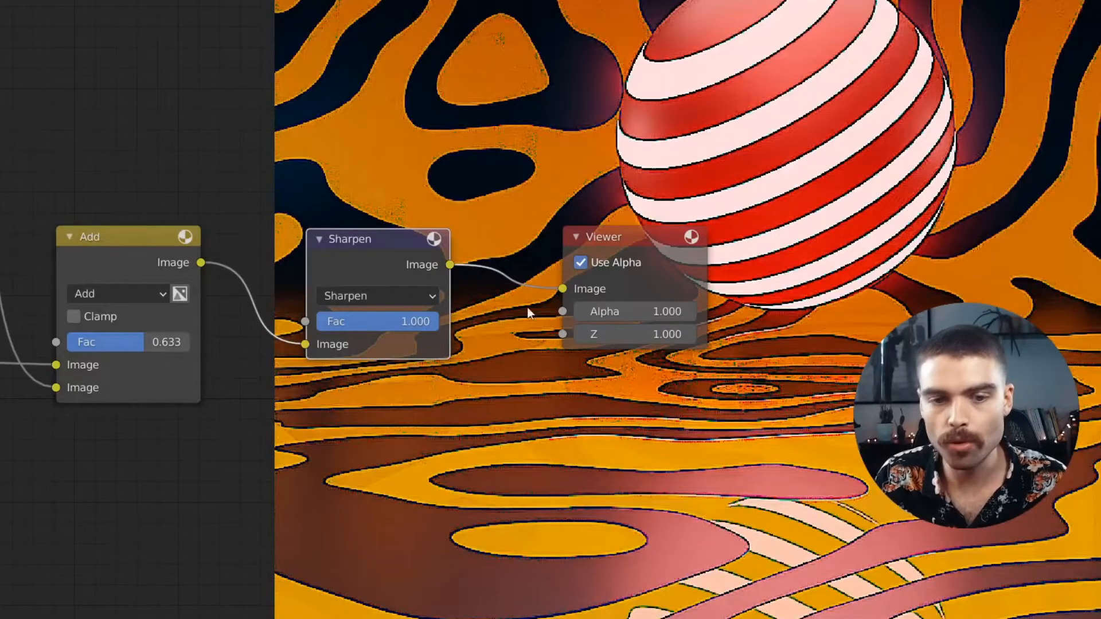
drag(405, 325, 287, 325)
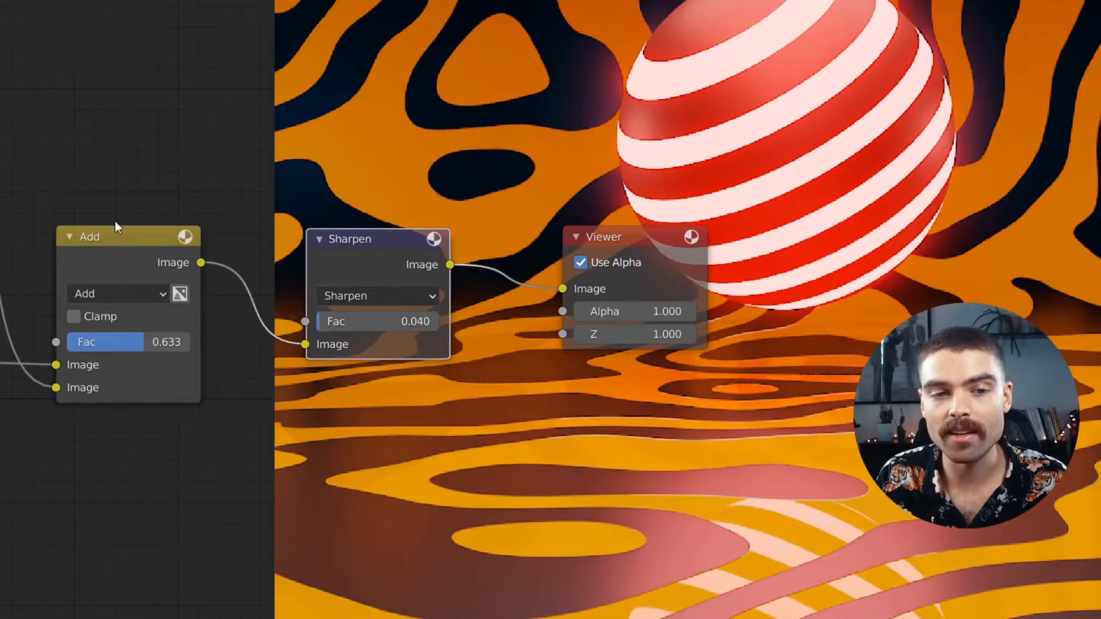
click(146, 247)
click(345, 242)
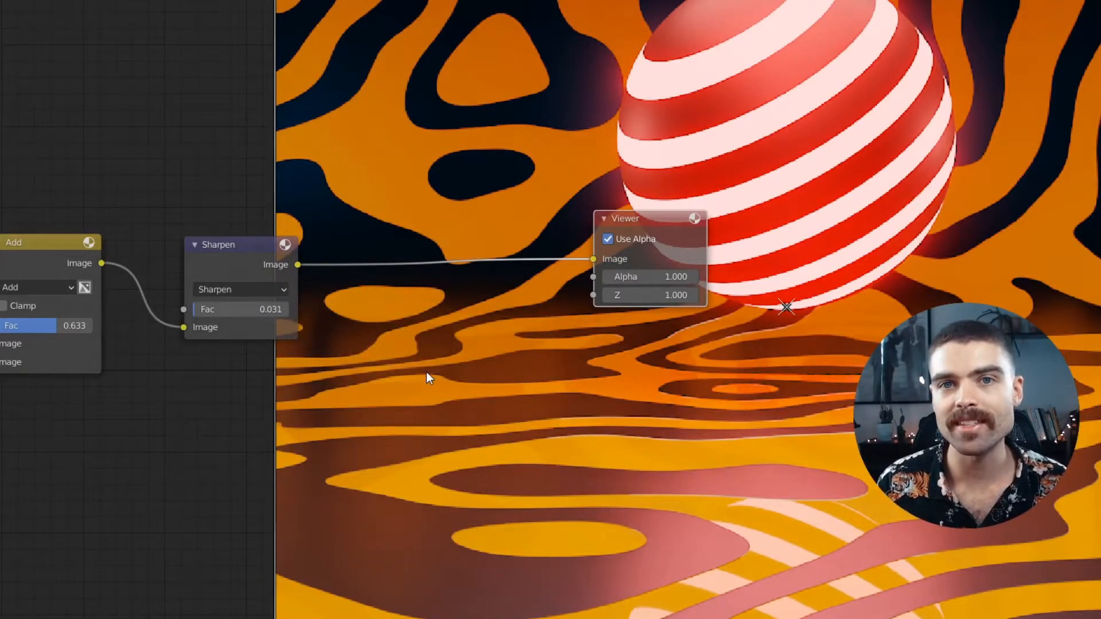
Insert a Lens Distortion node between the Sharpen filter and the Viewer
key(shift+a)
click(410, 316)
text(lens)
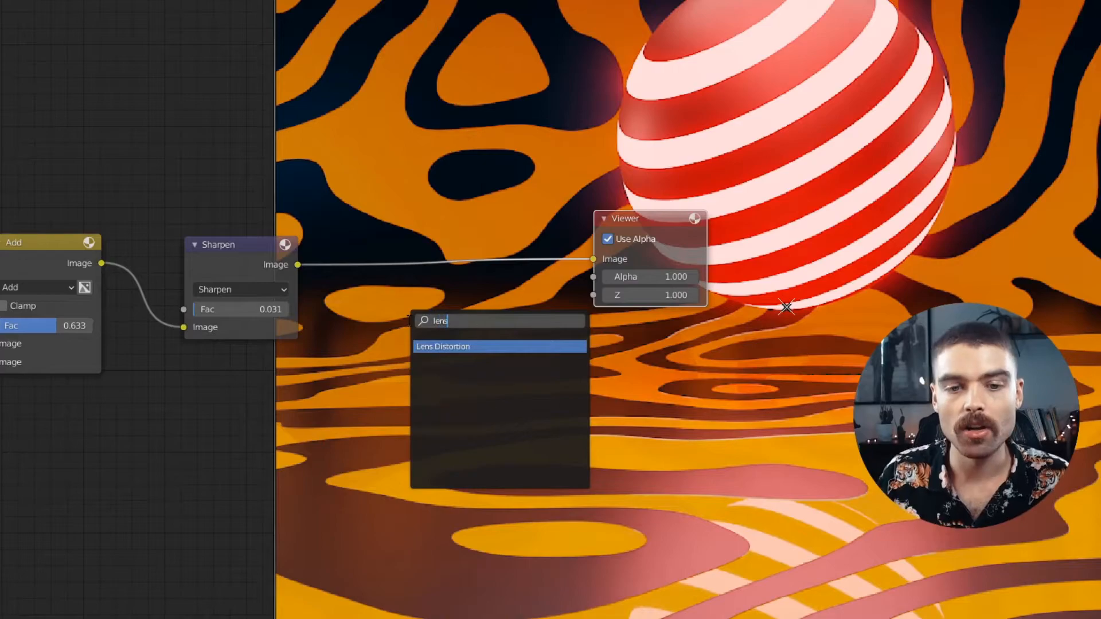
click(442, 346)
click(444, 340)
middle_drag(444, 340, 400, 334)
Try Distort values of 0.2 and -0.61 on the Lens Distortion node
click(401, 335)
text(0.2)
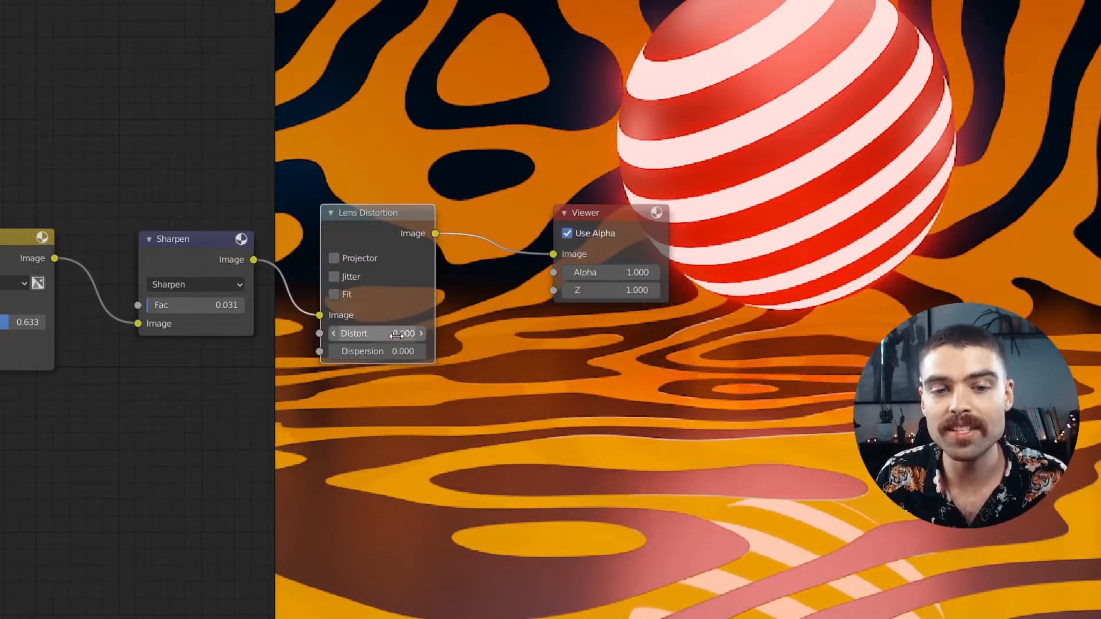
key(Return)
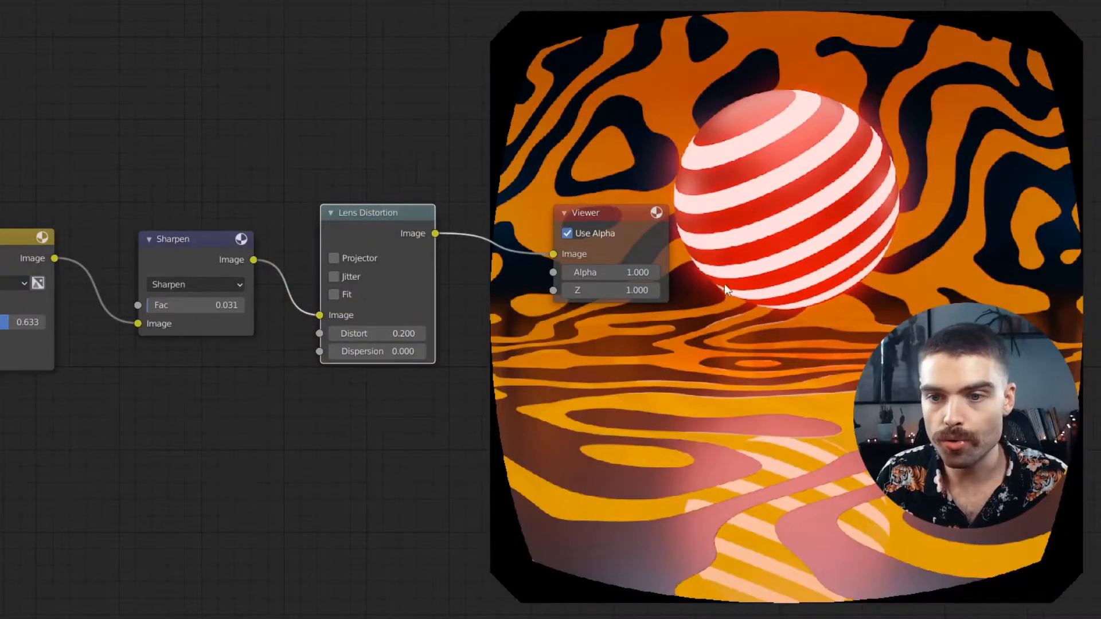
click(379, 333)
text(-0.61)
key(Return)
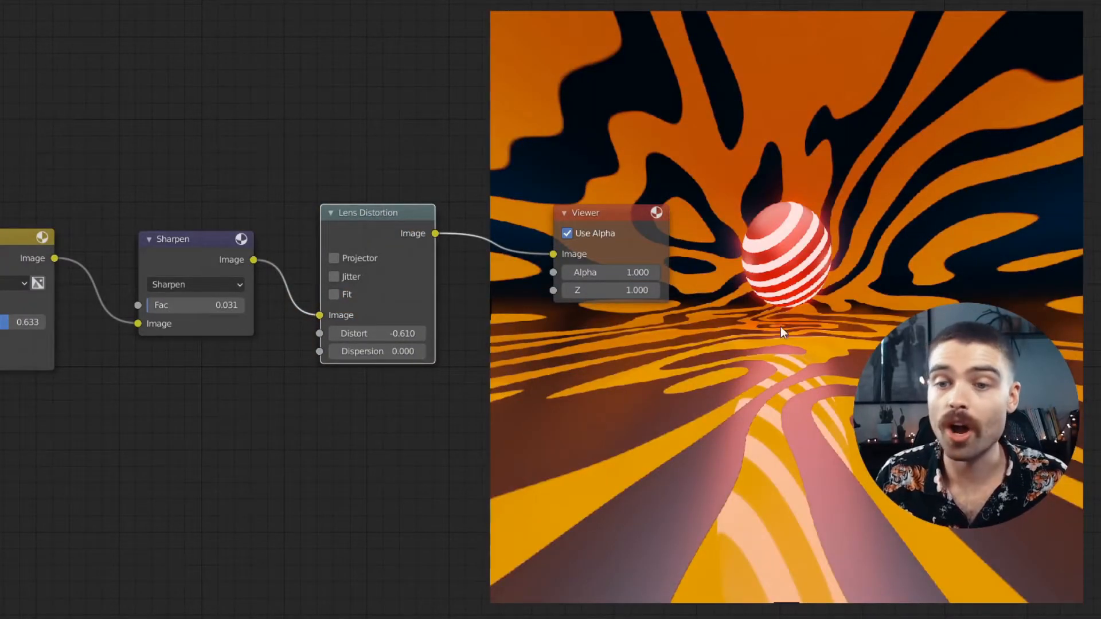
Set the Lens Distortion's Distort to 0.15 and enable Fit to crop the black borders
click(402, 334)
text(0.15)
key(Return)
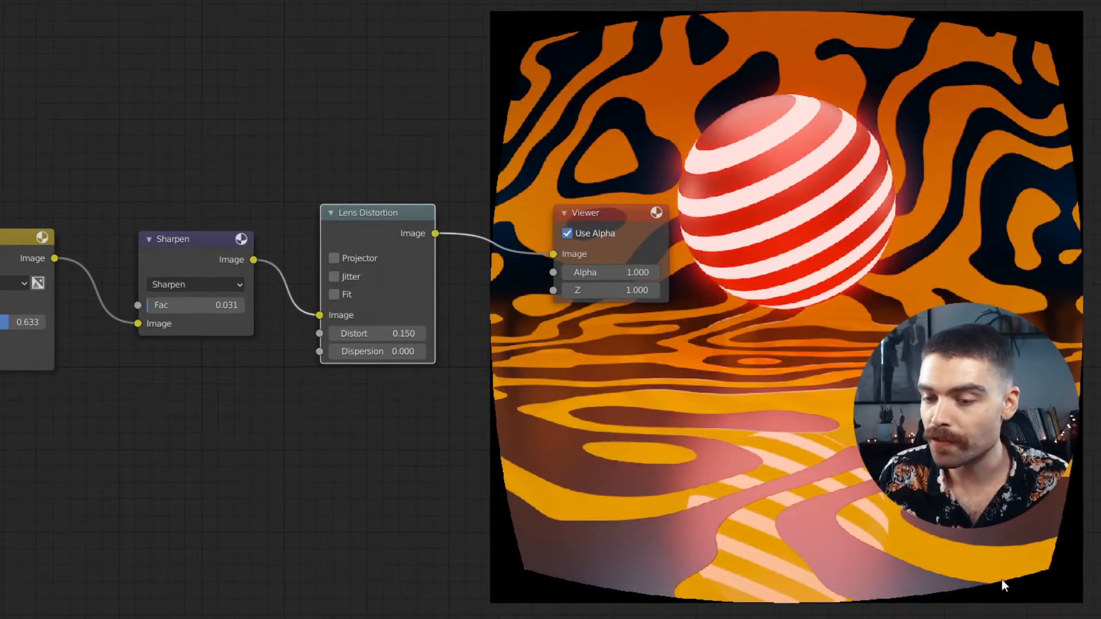
click(335, 294)
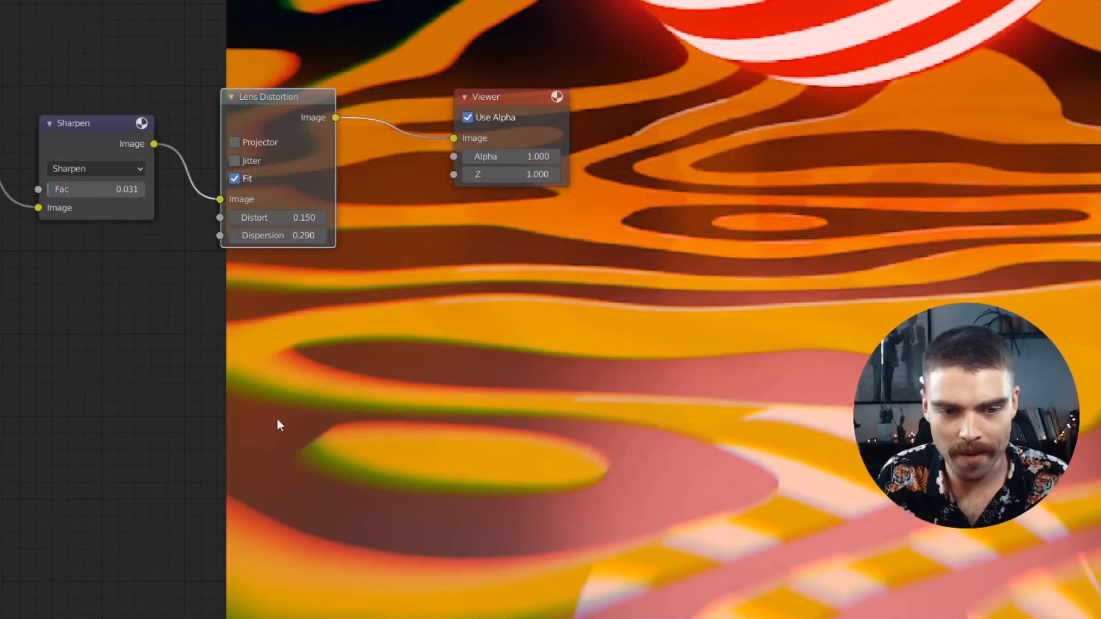
Try Dispersion values of 0 and 0.3 on the Lens Distortion node and settle on 0.020
key(BackSpace)
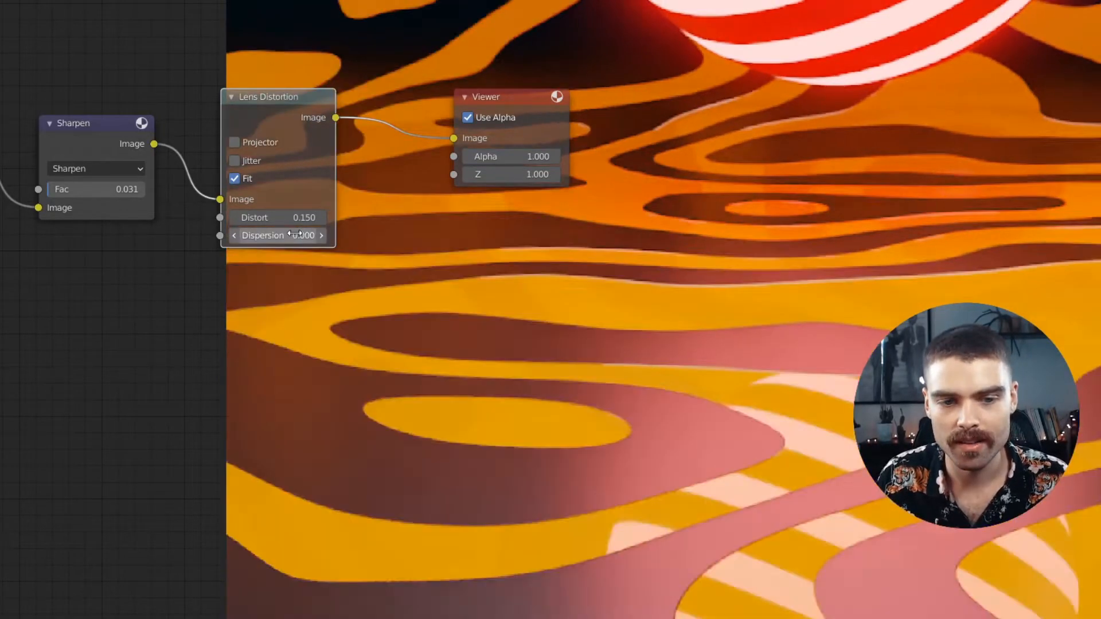
click(292, 235)
text(0.3)
key(Return)
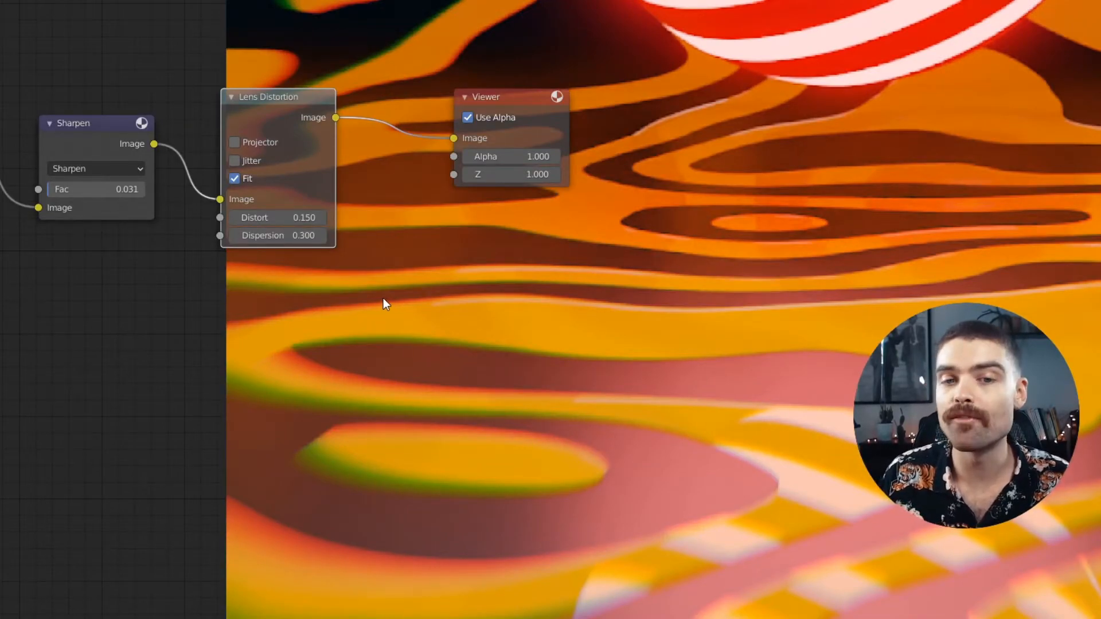
drag(248, 235, 172, 235)
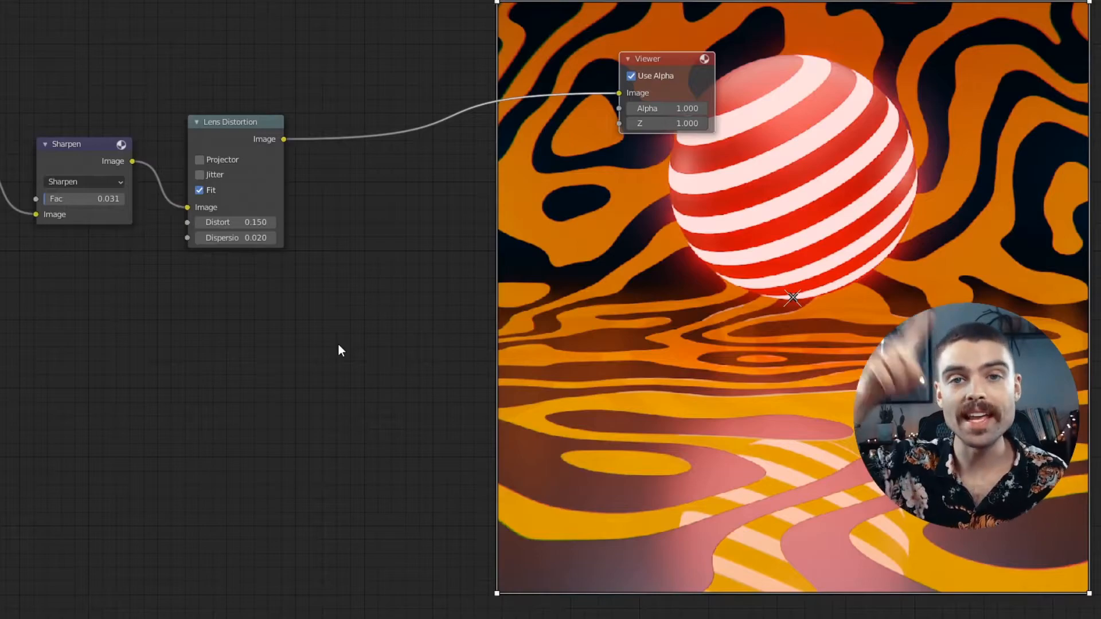
Add an Ellipse Mask node below the Lens Distortion node and preview its mask in the Viewer
key(shift+a)
text(elli)
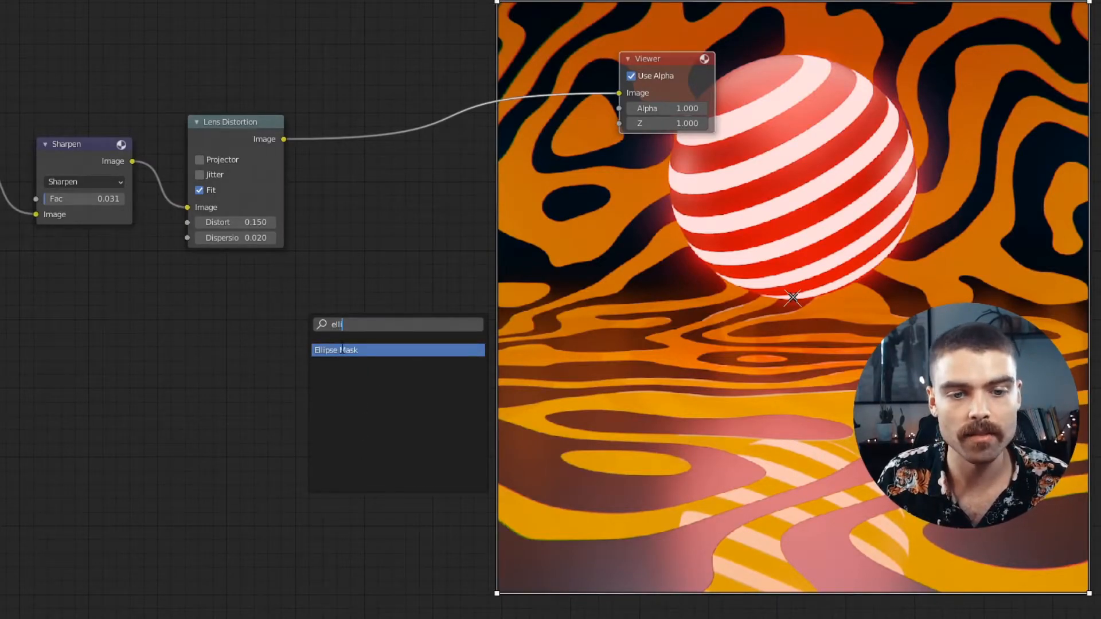
key(Return)
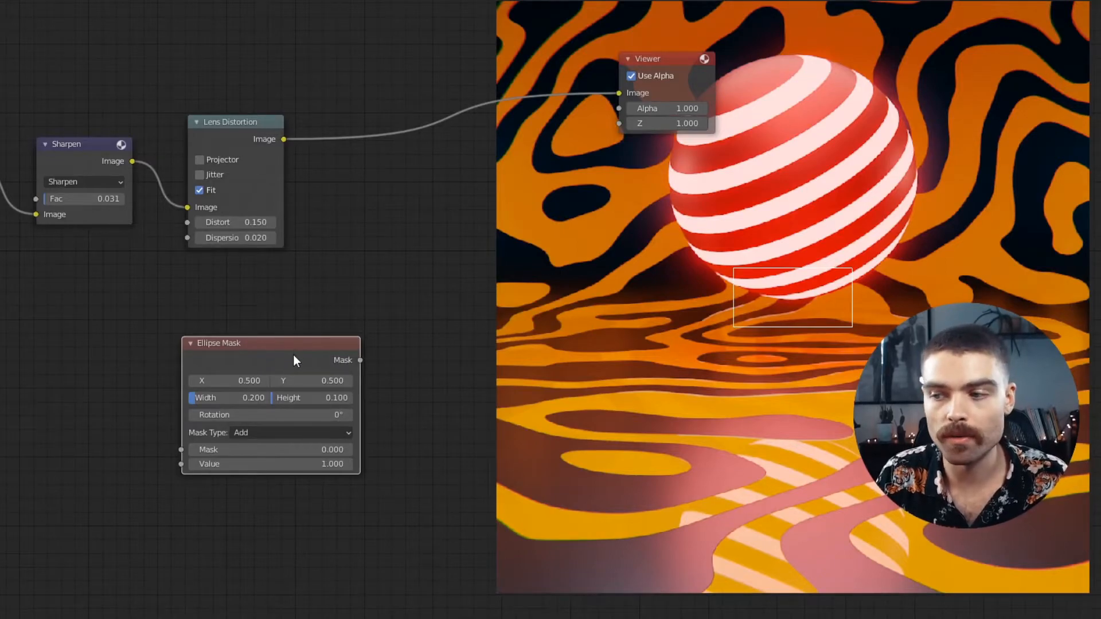
ctrl+shift+click(293, 356)
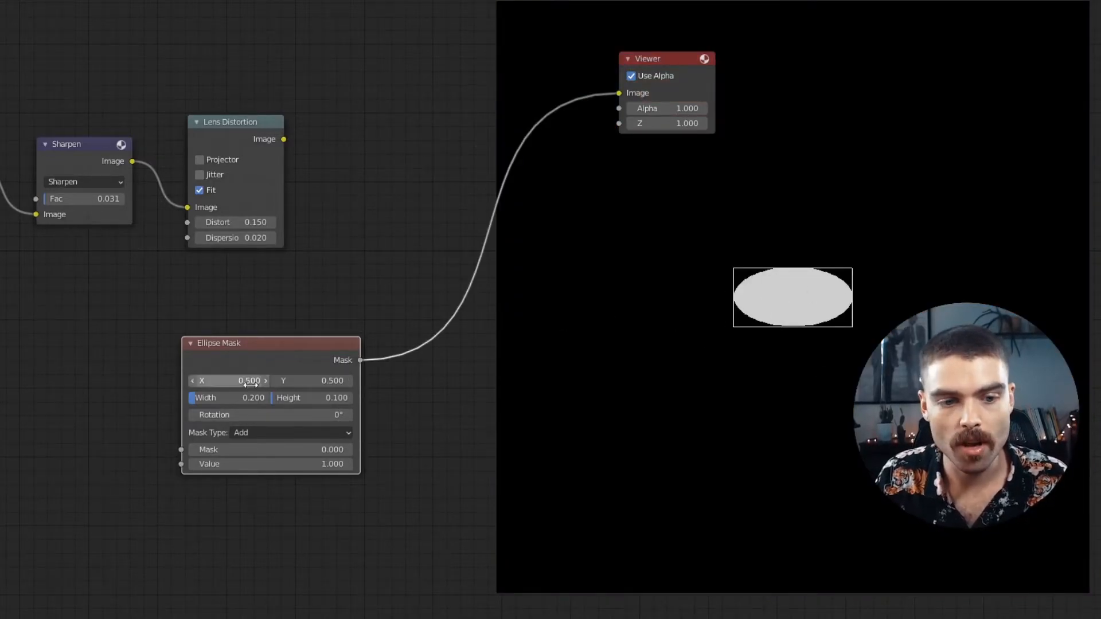
Enlarge the Ellipse Mask to a width of 0.983 and height of 1.033, and move the node away from the Viewer
drag(229, 395, 323, 398)
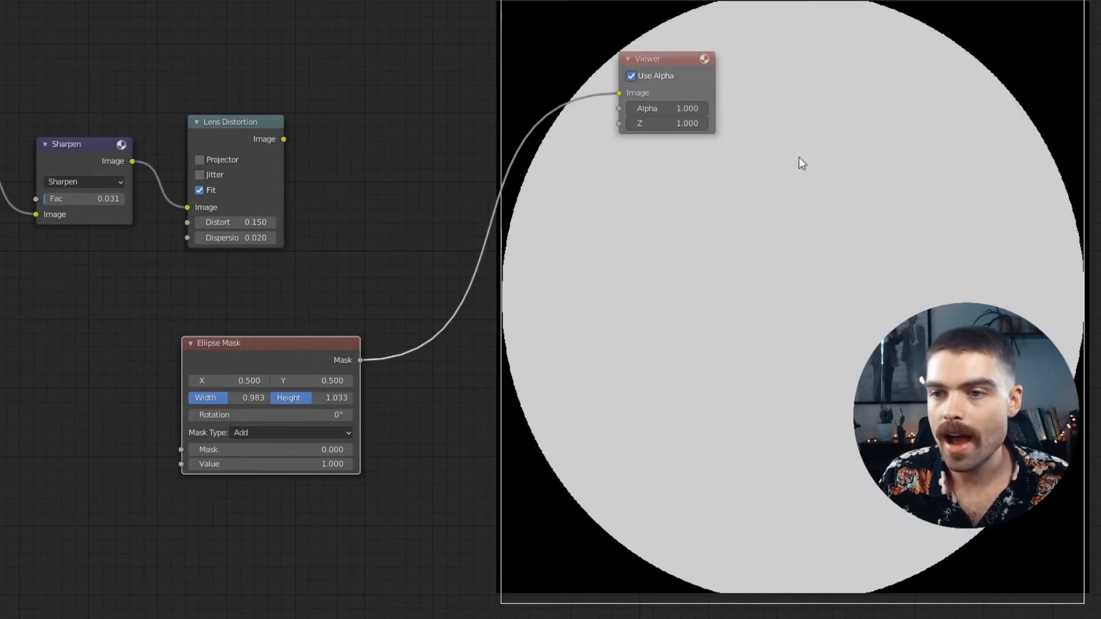
drag(272, 361, 156, 375)
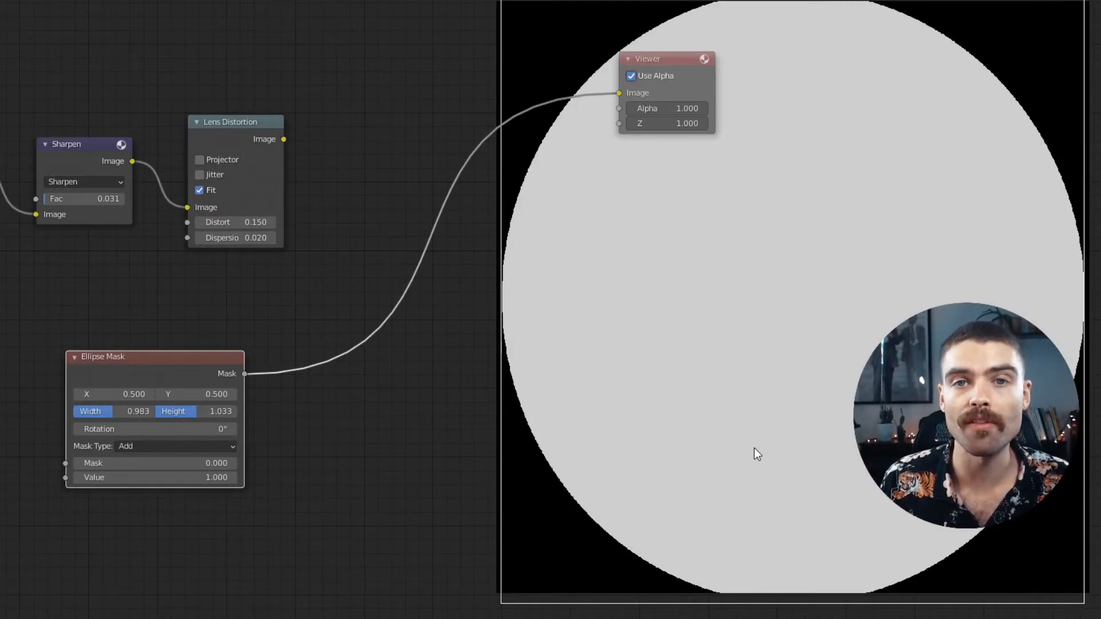
Insert a Blur node between the Ellipse Mask and the Viewer and set its X and Y blur to 280
key(shift+a)
text(blur)
click(394, 426)
click(342, 328)
middle_drag(359, 431, 323, 425)
scroll(323, 425, up, 1)
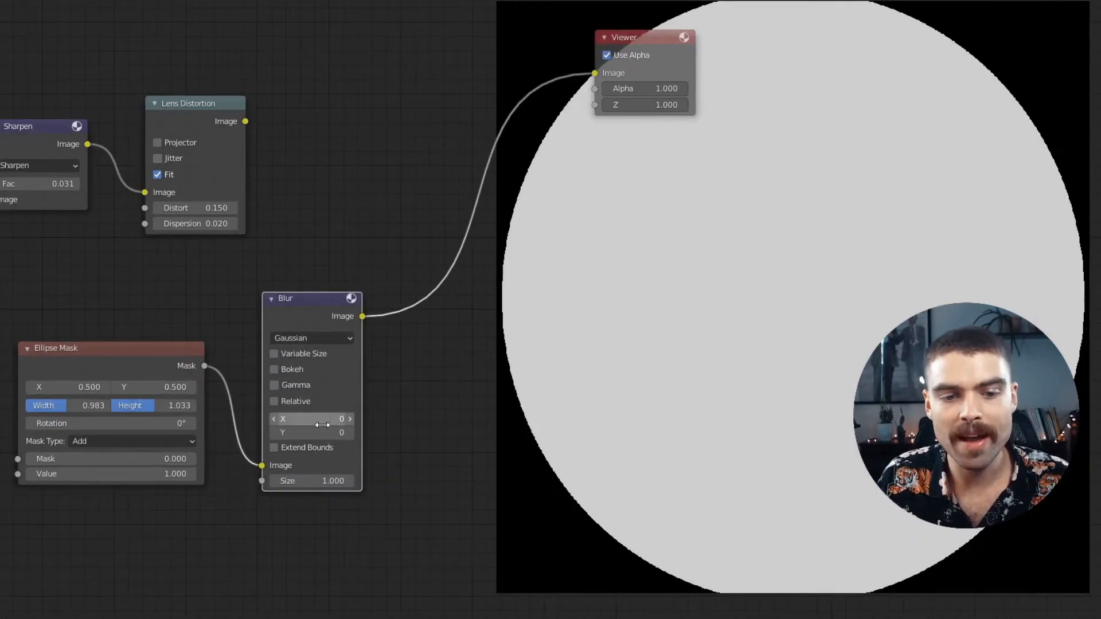
drag(325, 422, 485, 432)
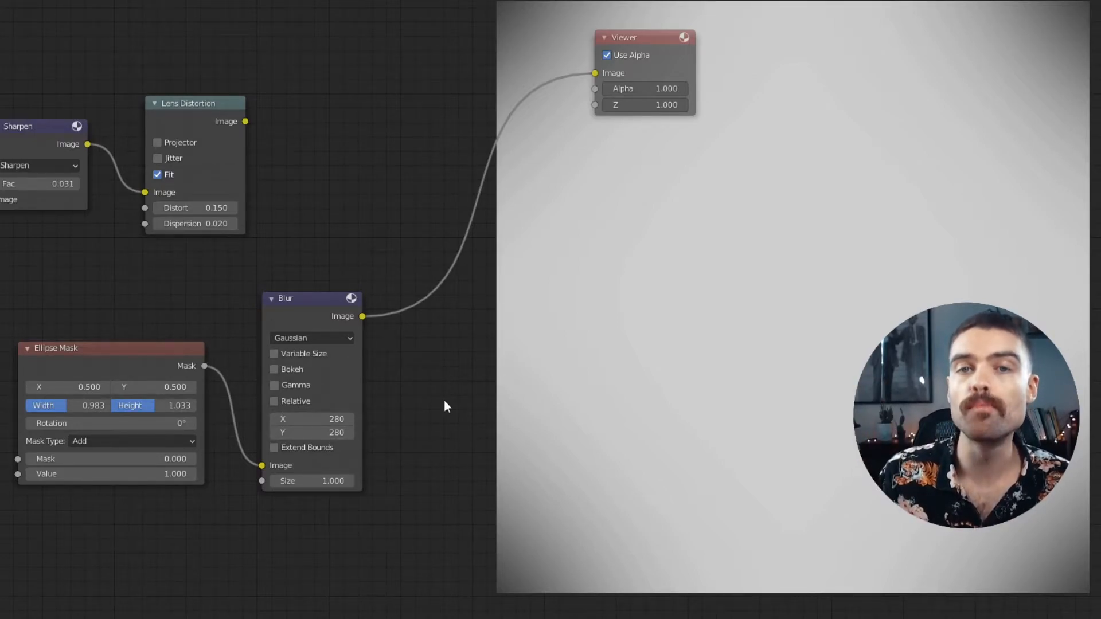
Switch the mask's Blur node to Fast Gaussian and set its X and Y to 235
click(325, 339)
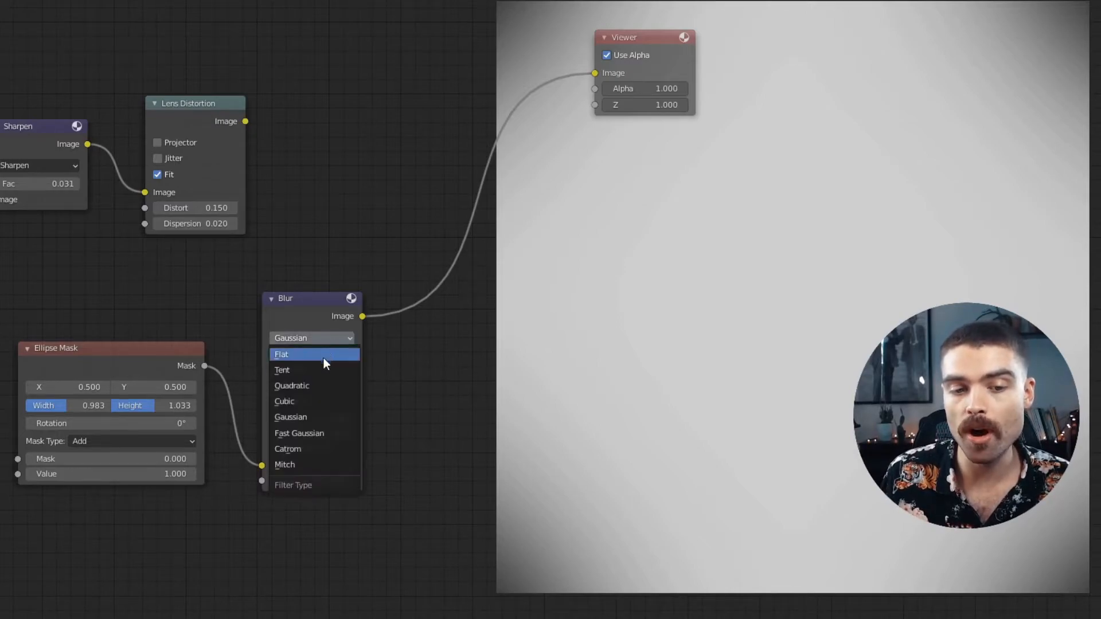
click(317, 433)
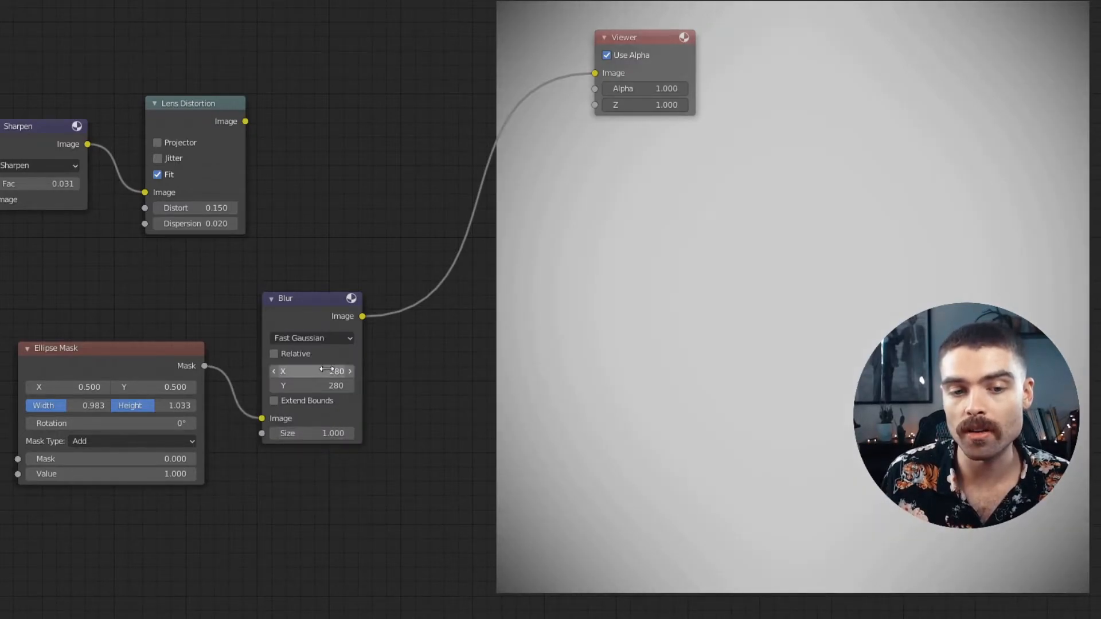
drag(321, 372, 293, 385)
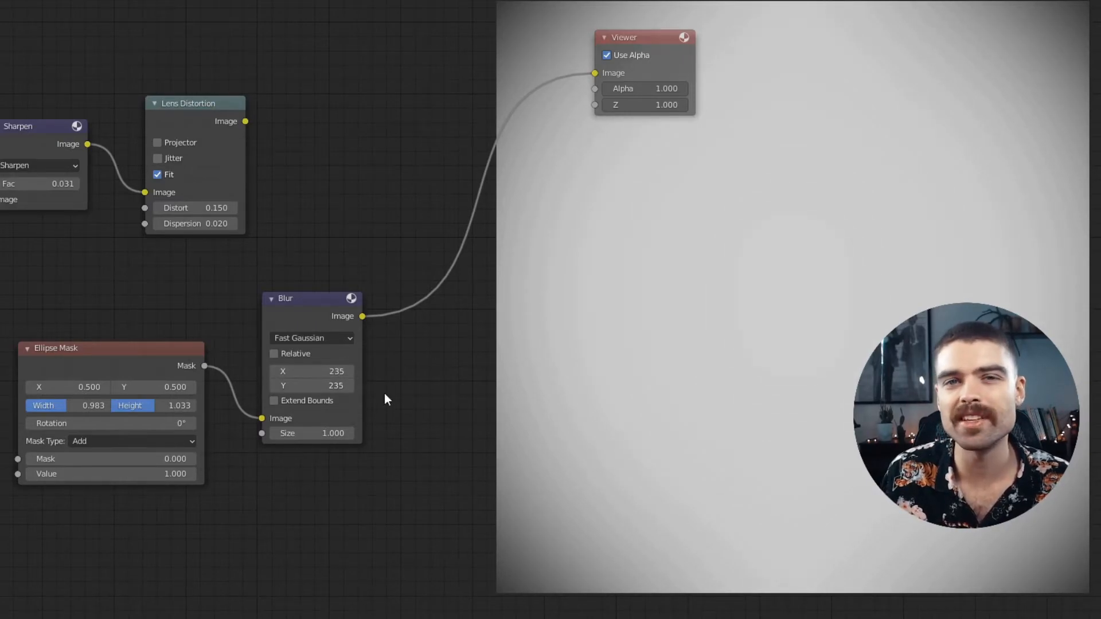
middle_drag(388, 391, 373, 437)
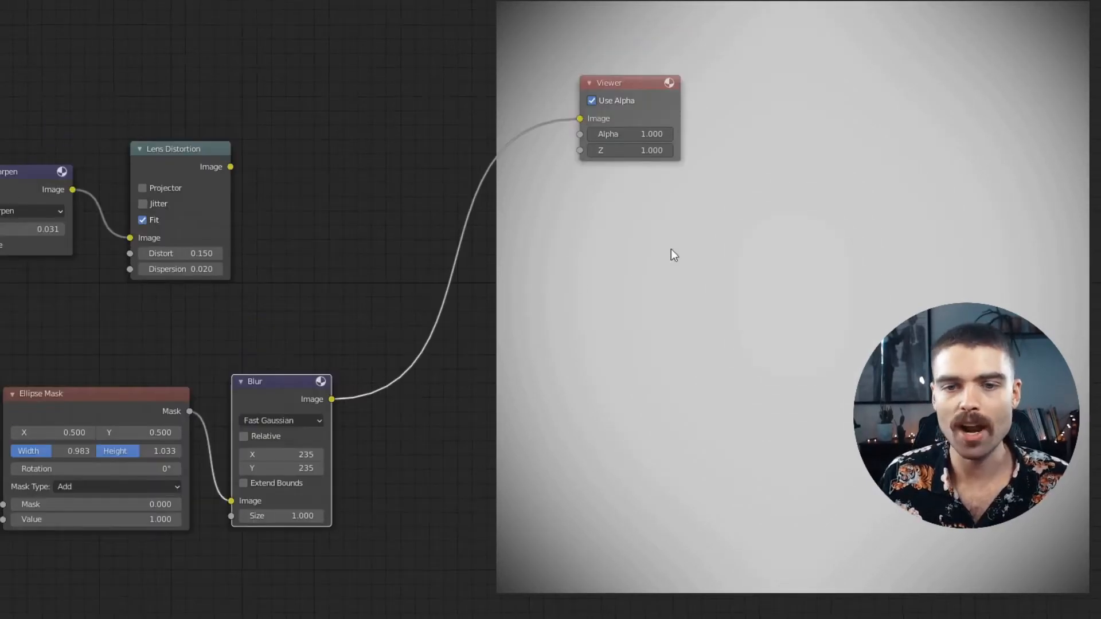
drag(69, 329, 355, 487)
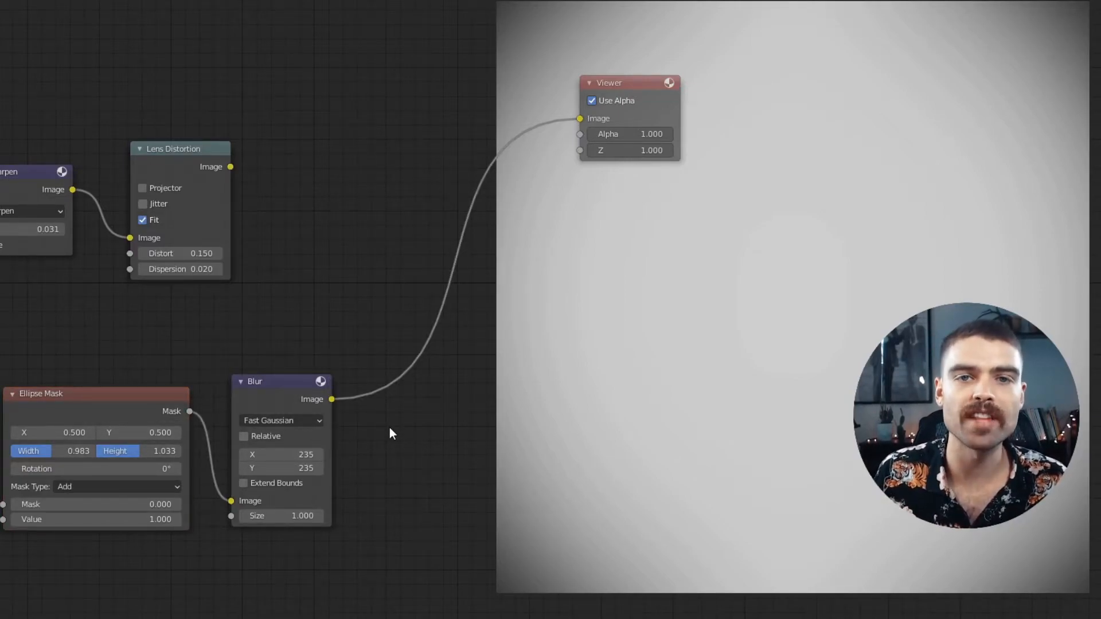
Add a Mix node combining the Lens Distortion image with the blurred mask and preview it in the Viewer
key(shift+a)
text(mix)
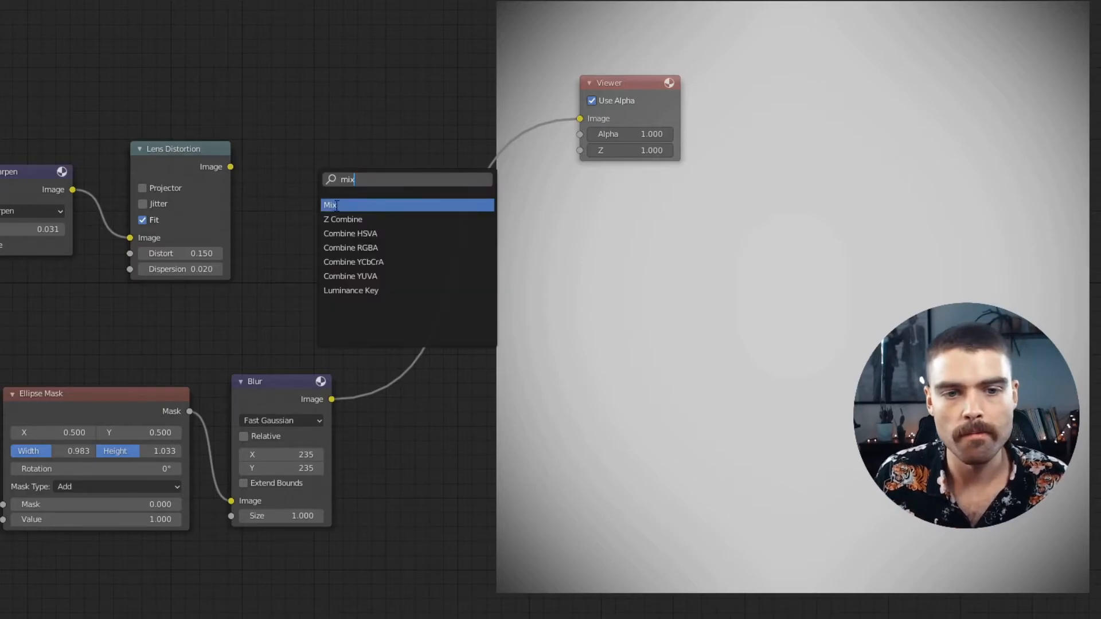
key(Return)
click(352, 184)
drag(230, 167, 325, 259)
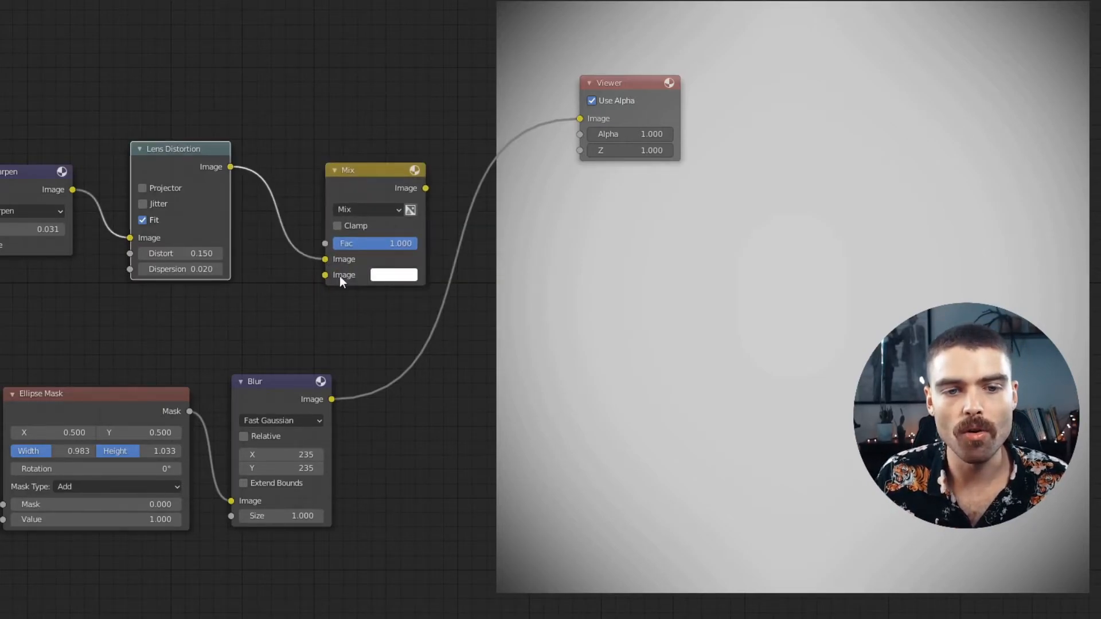
drag(332, 400, 325, 274)
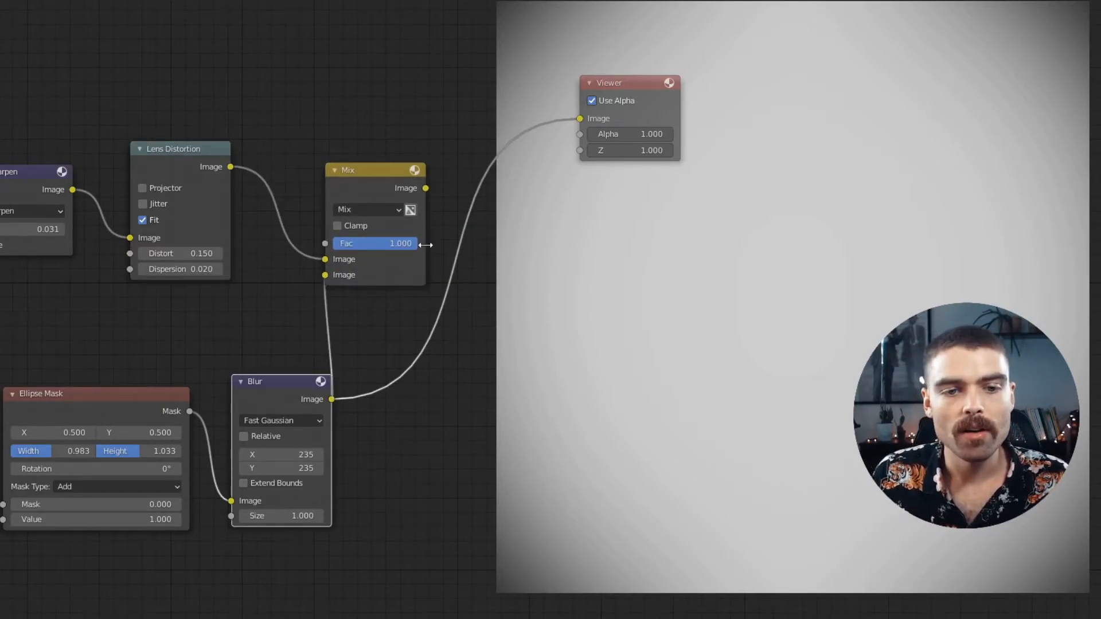
ctrl+shift+drag(384, 209, 405, 204)
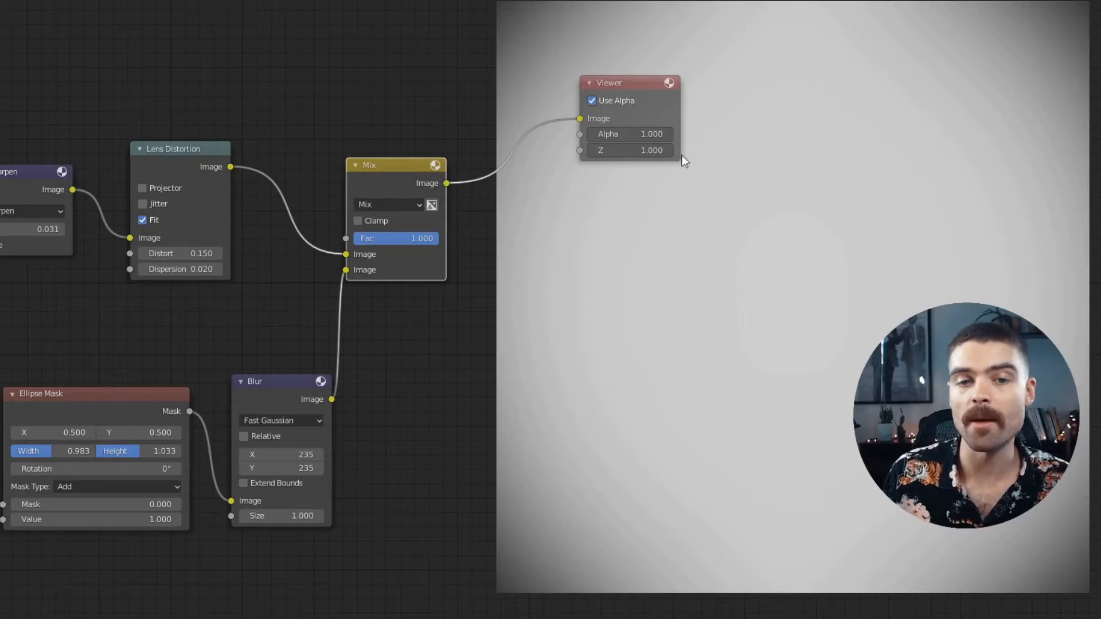
Set the vignette's Mix node to Multiply with a factor of 0.575
click(388, 204)
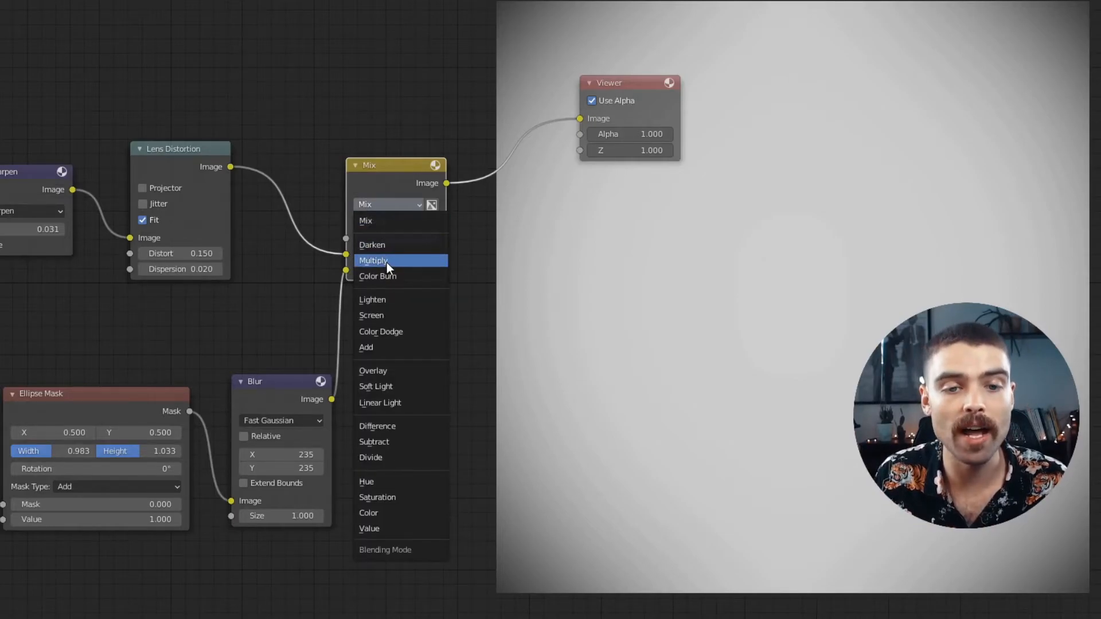
click(386, 262)
mouse_move(425, 238)
mouse_down()
mouse_move(364, 238)
mouse_move(402, 238)
mouse_up()
key(v)
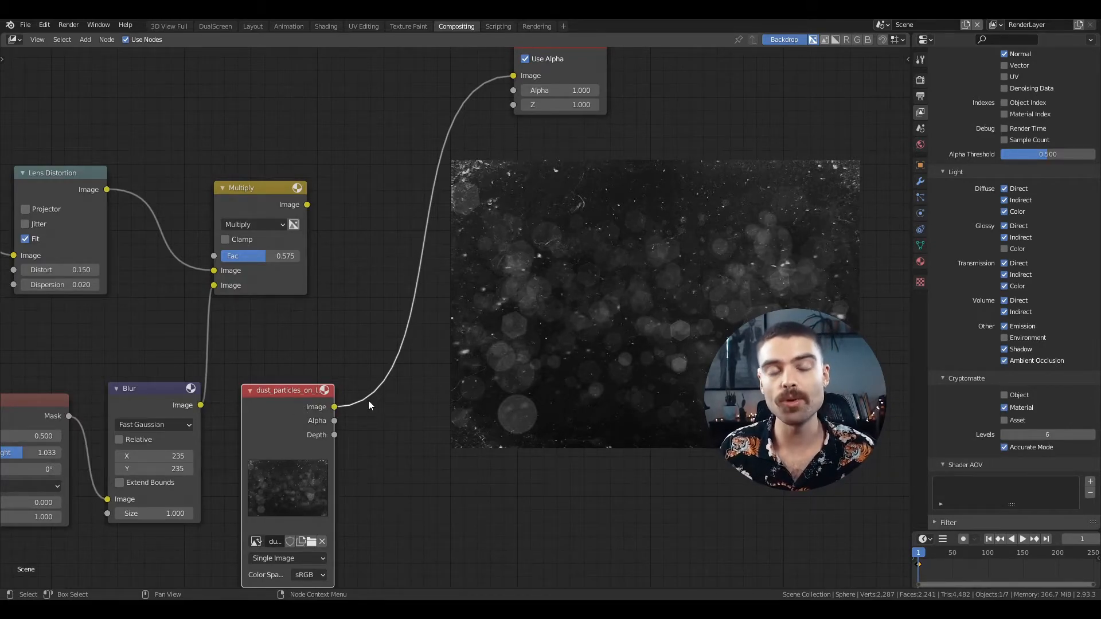
Mix the dust particles image with the Multiply output and insert a Transform node at scale 1.430 after the dust image
ctrl+shift+click(301, 421)
ctrl+shift+right_drag(329, 357, 288, 225)
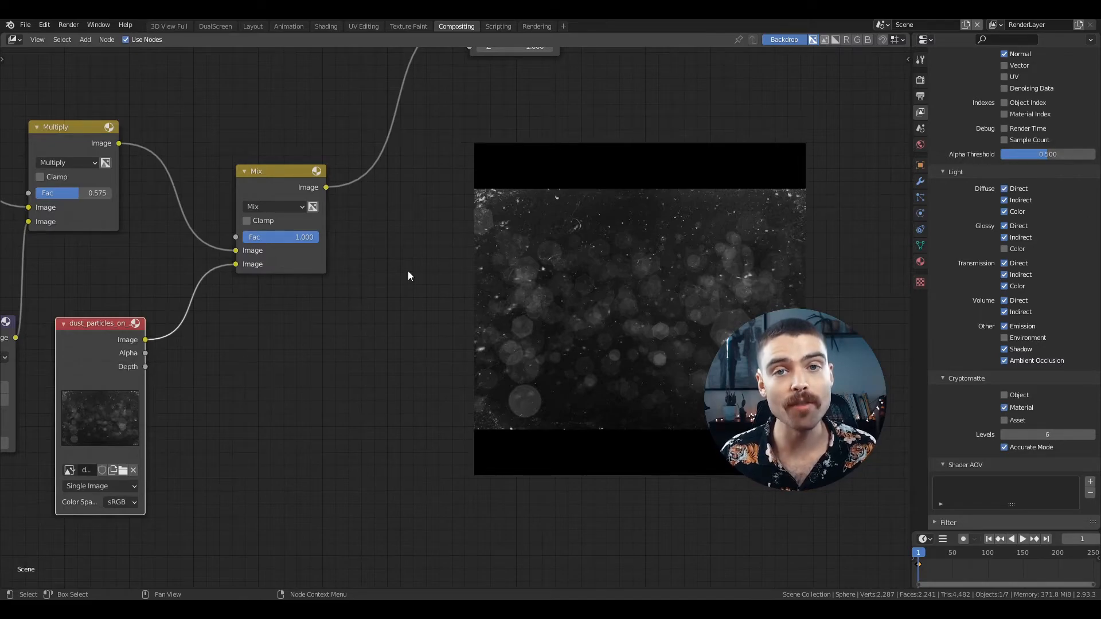
key(F3)
text(trans)
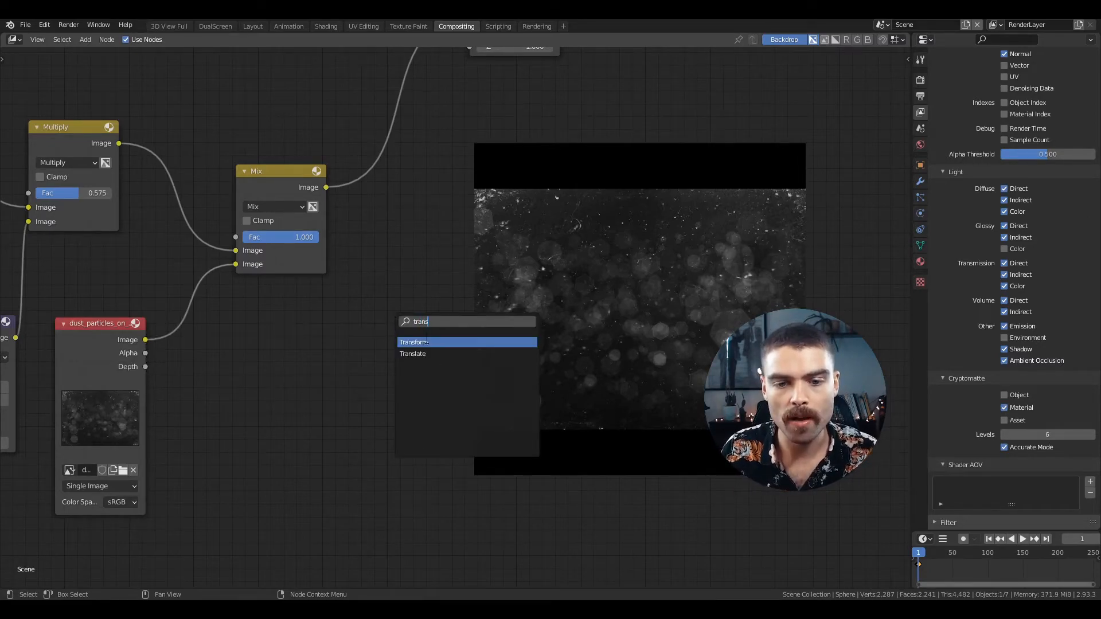
key(Return)
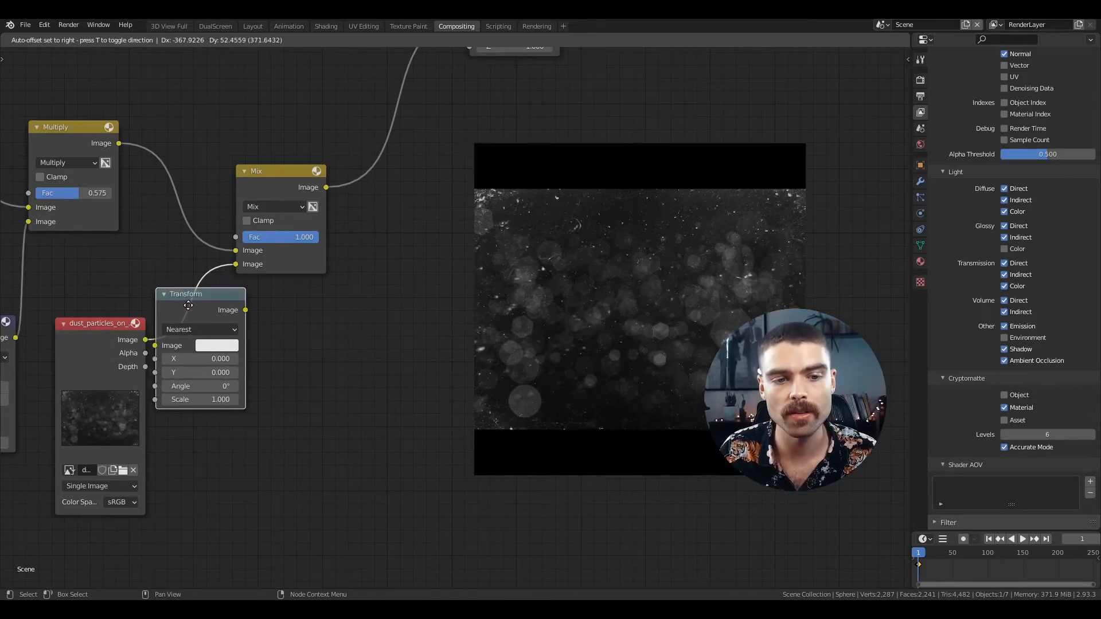
click(188, 305)
drag(242, 399, 267, 399)
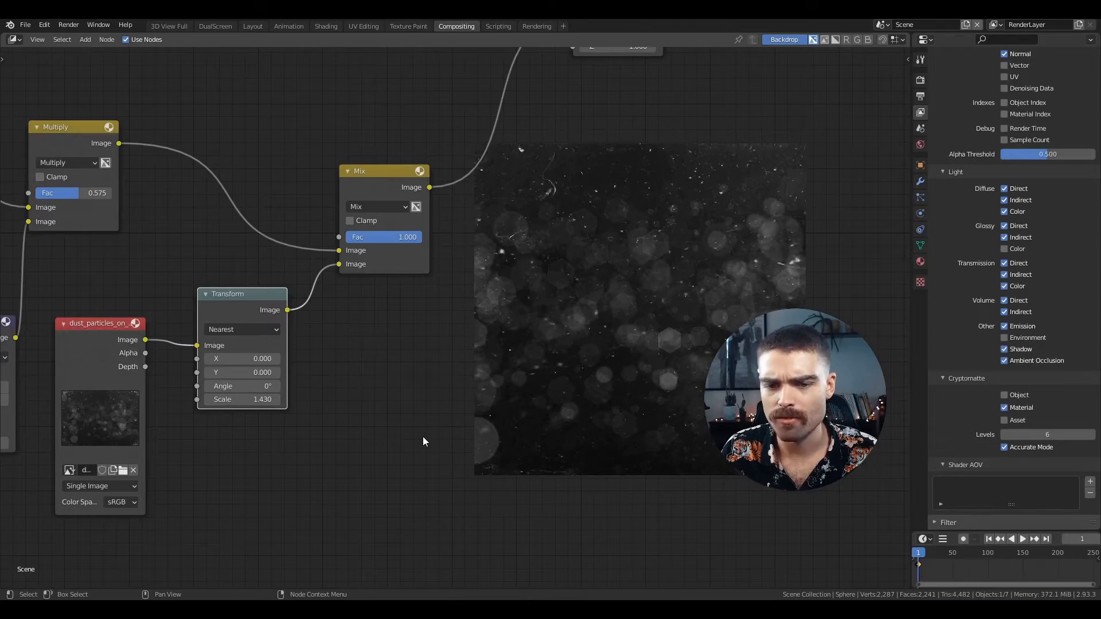
Try Add blending for the dust overlay, then settle on Screen with a factor of 0.192
middle_drag(434, 242, 402, 270)
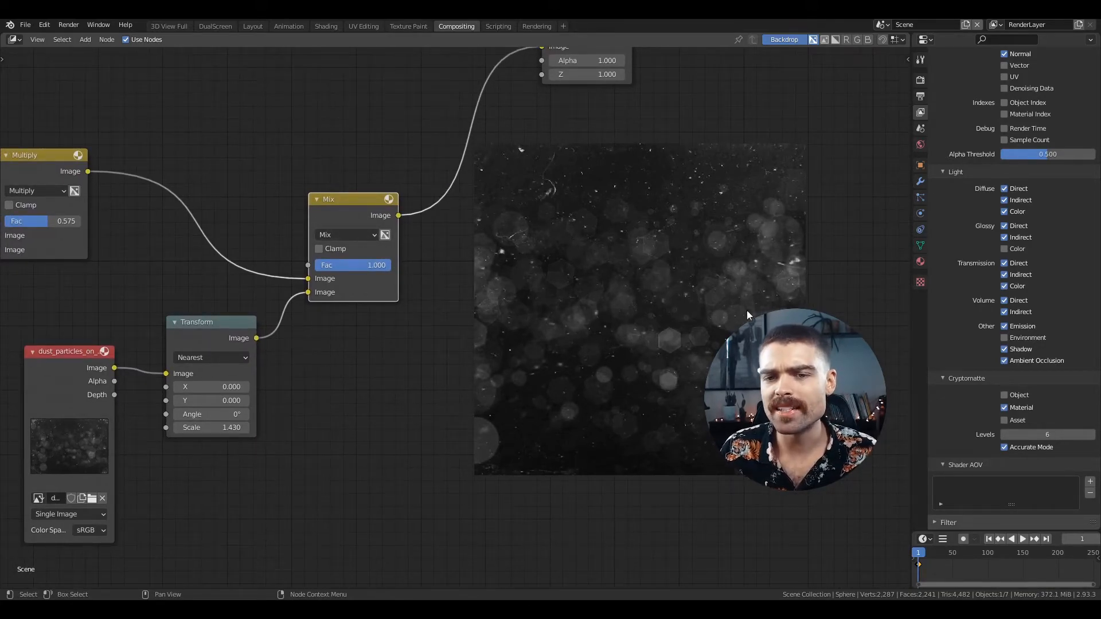
click(353, 234)
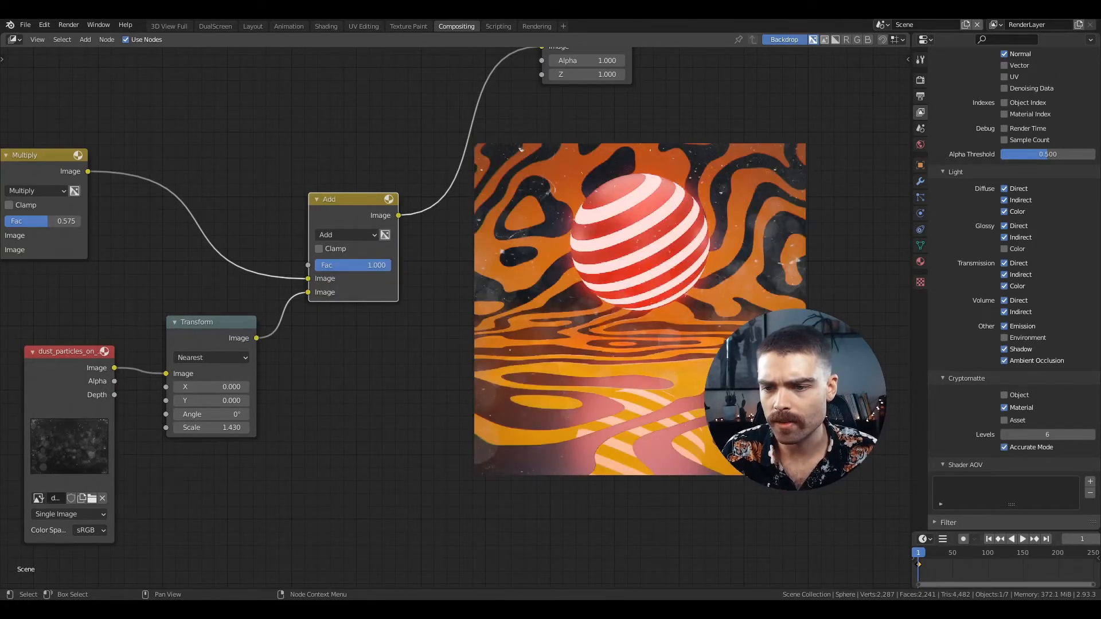
ctrl+scroll(349, 234, up, 2)
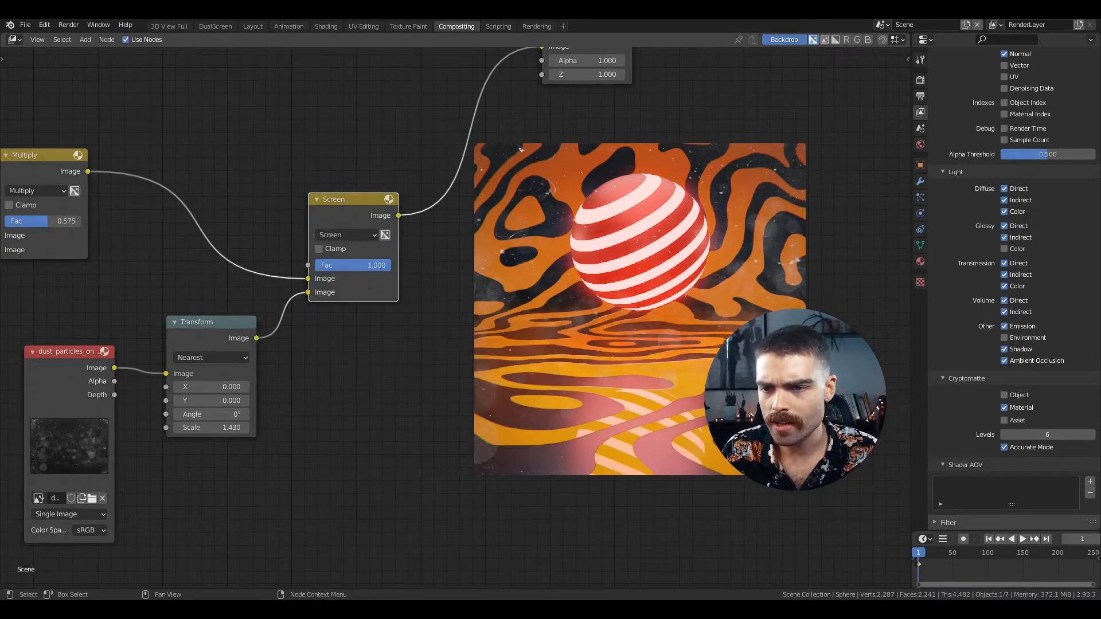
drag(388, 265, 328, 265)
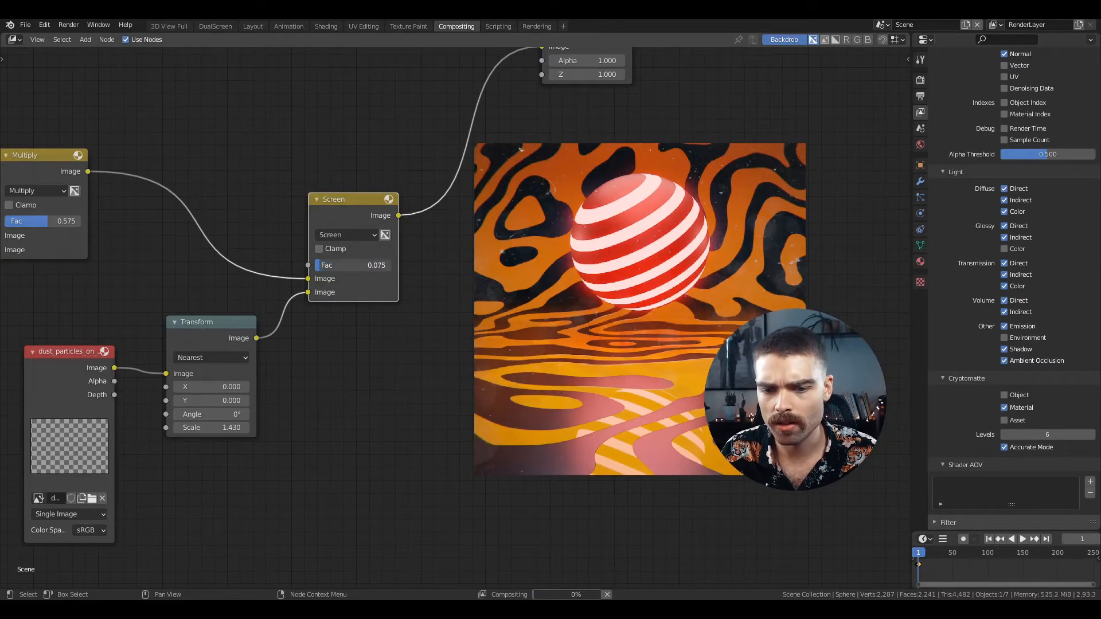
key(alt+v)
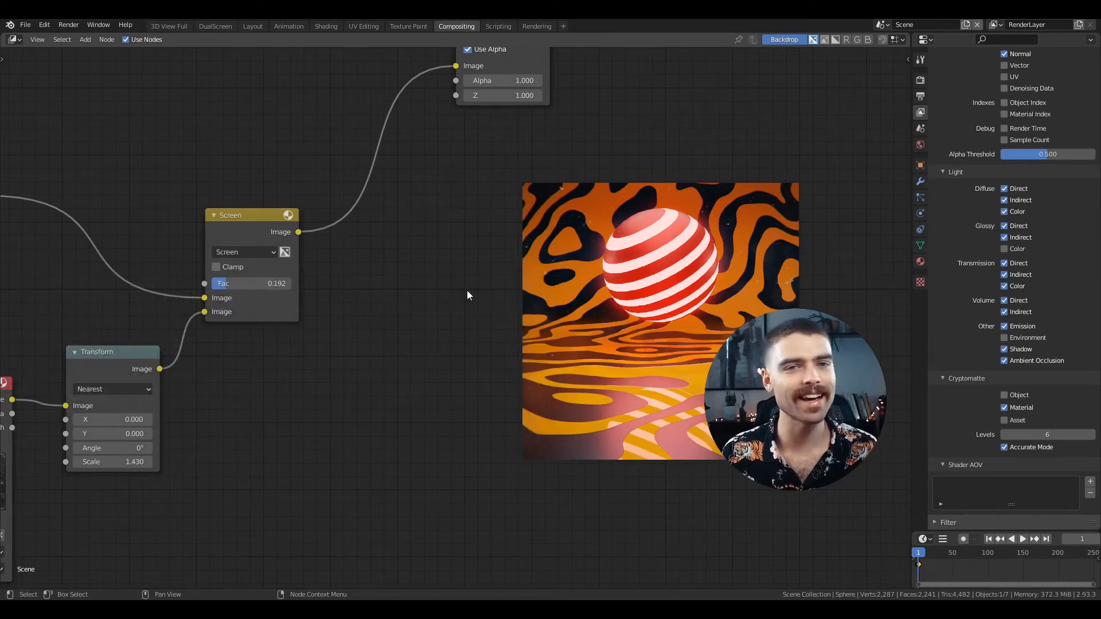
Insert a Color Balance node between the Screen node and the Viewer
key(shift+a)
click(432, 213)
text(colo)
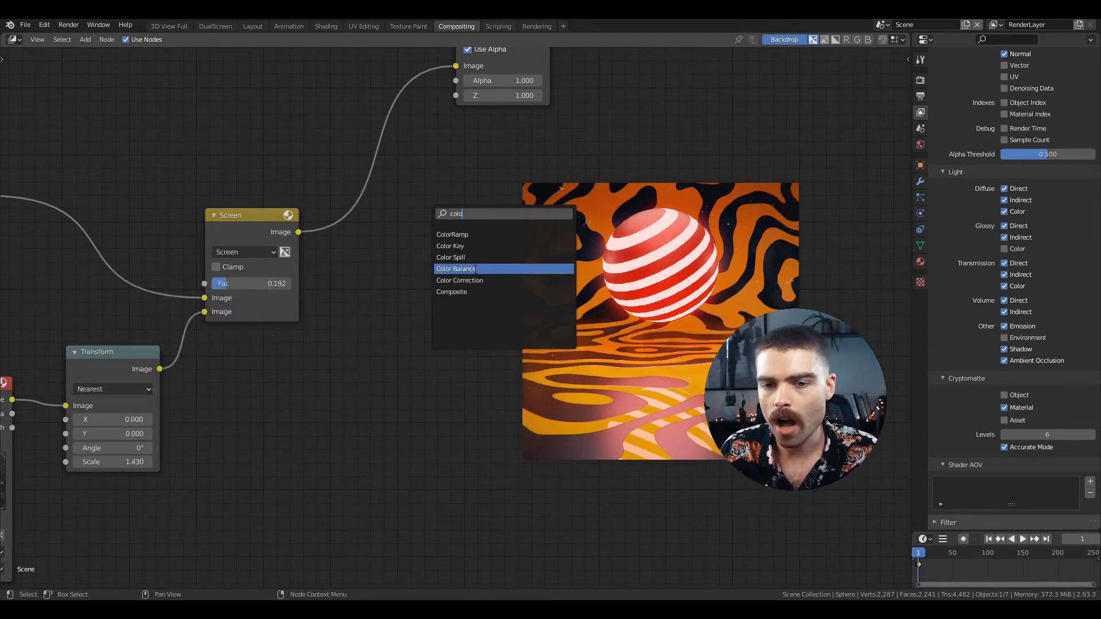
click(475, 268)
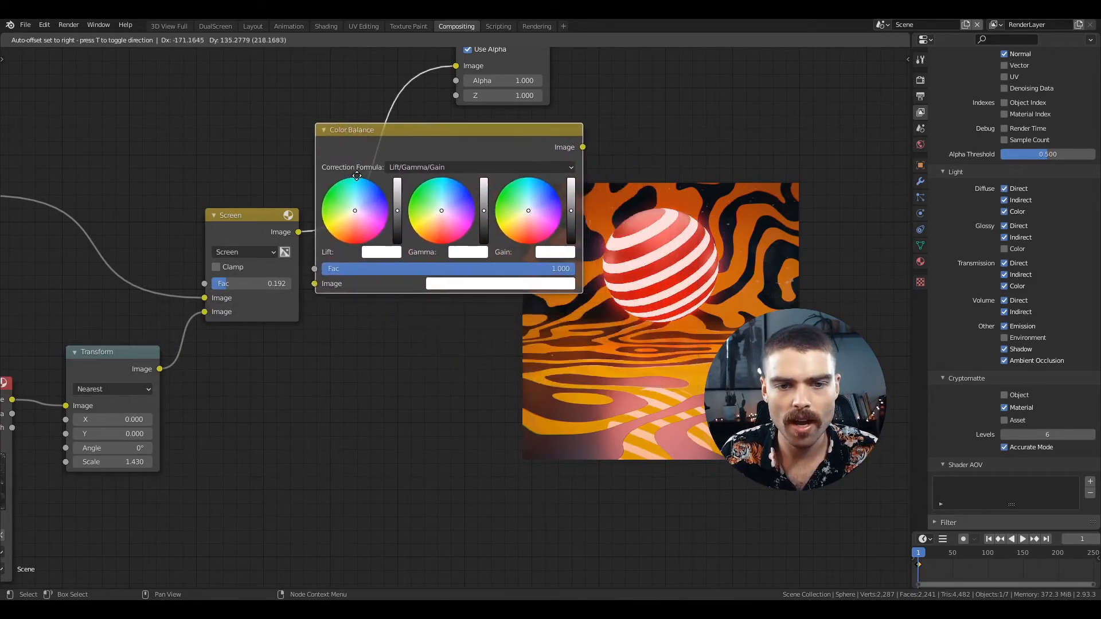
click(361, 185)
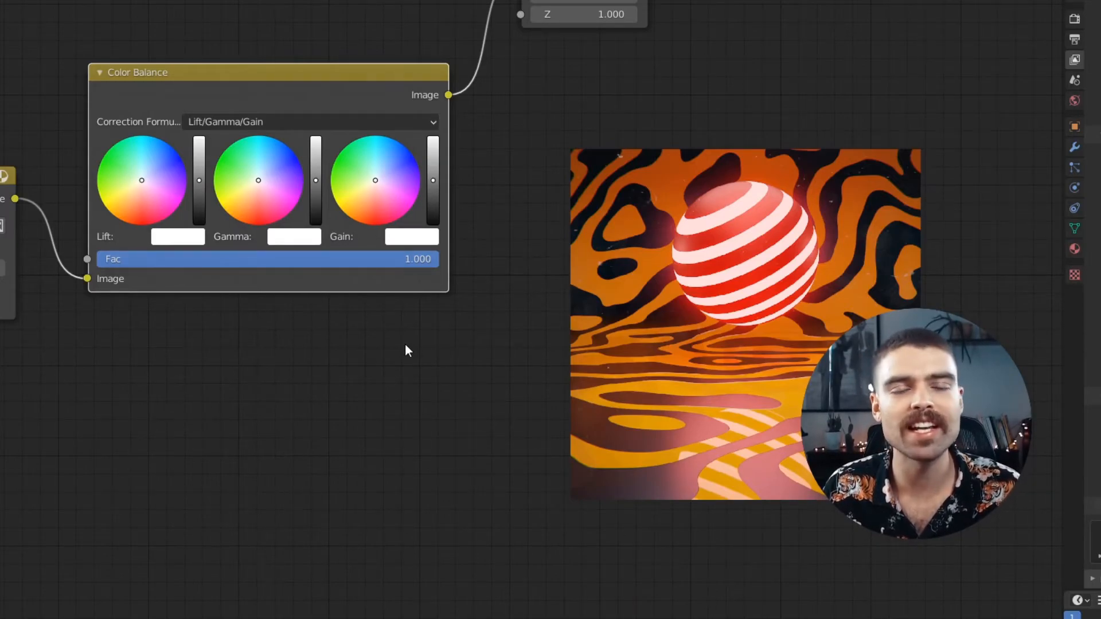
Tint the Color Balance's Gamma light blue and Lift blue, and try a warm orange Gain before making it light blue
drag(256, 184, 277, 155)
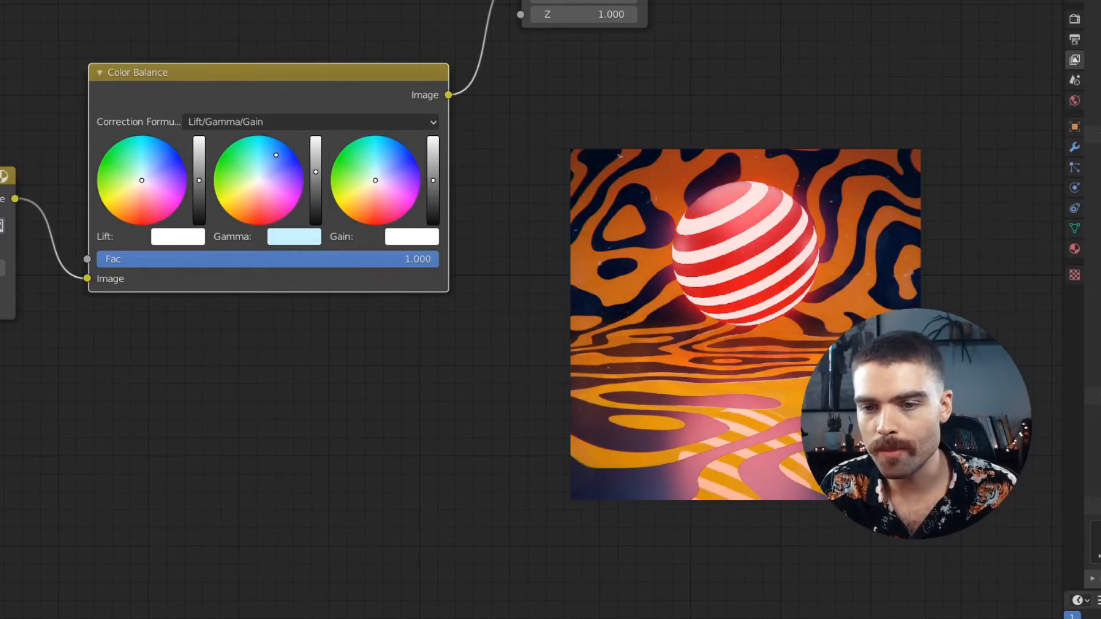
drag(141, 181, 159, 156)
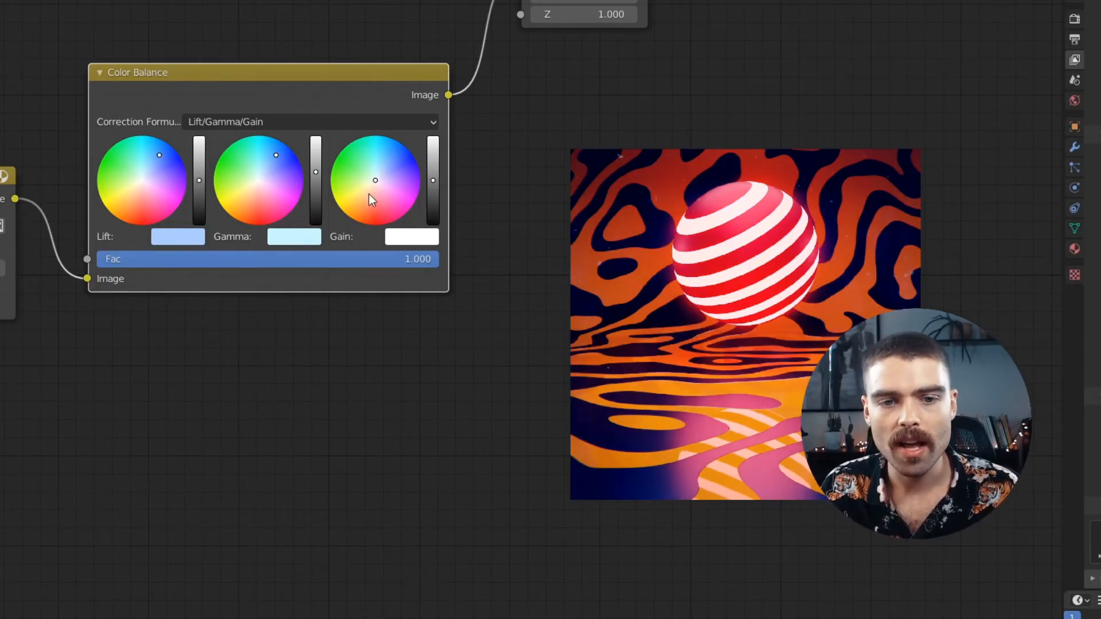
drag(374, 185, 373, 212)
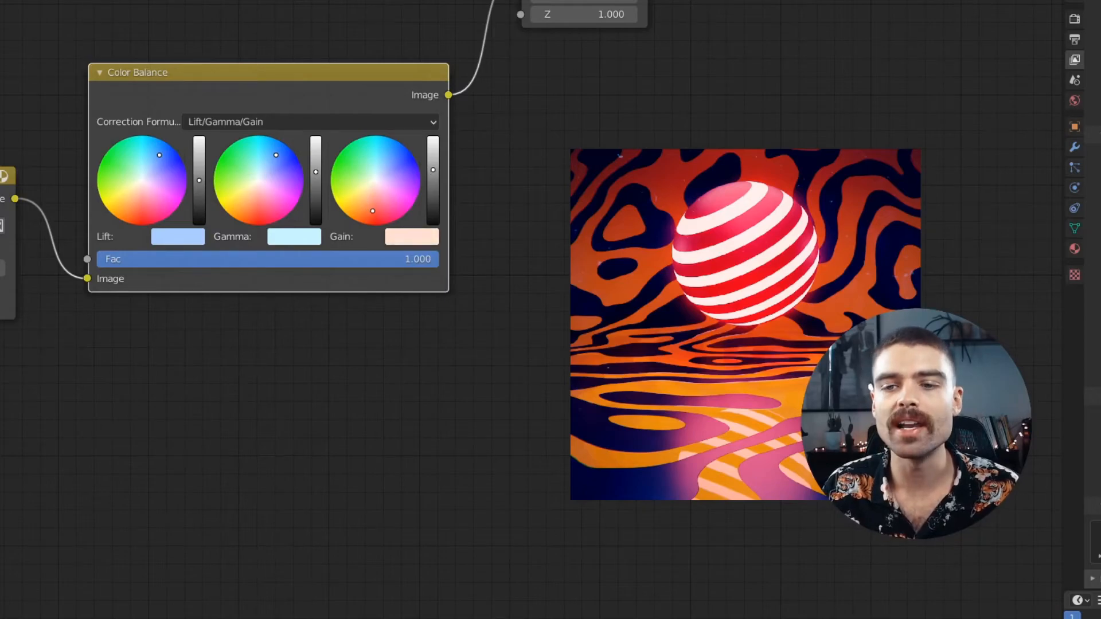
drag(408, 178, 394, 154)
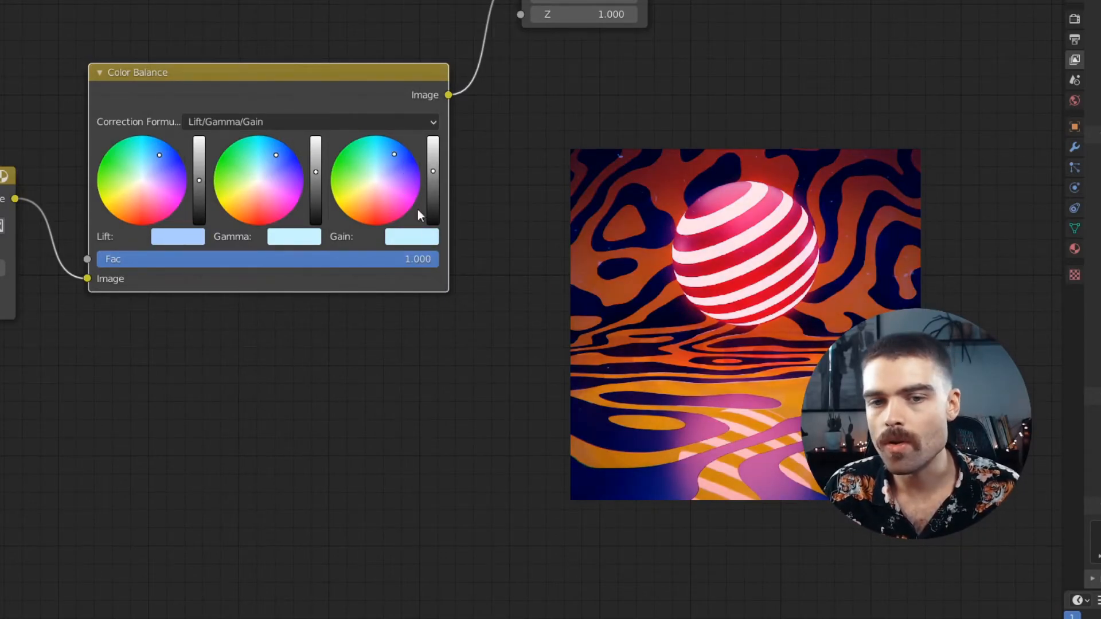
Raise the Color Balance's Gain and Gamma brightness and lower its Lift brightness slightly
mouse_move(433, 172)
mouse_down()
mouse_move(435, 194)
mouse_move(433, 161)
mouse_up()
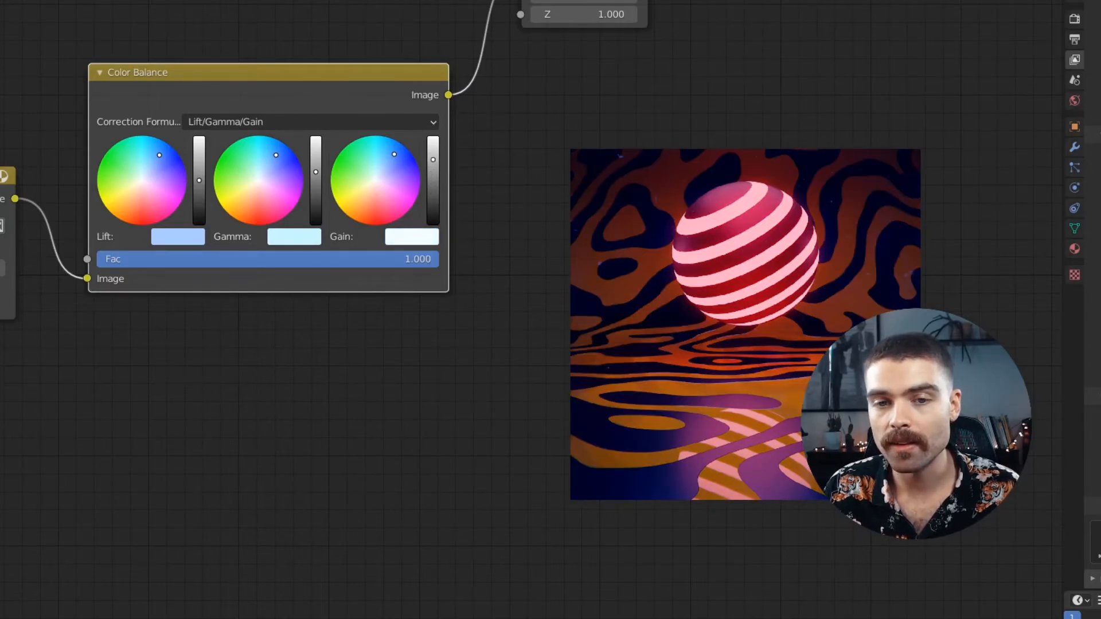
drag(312, 217, 315, 166)
mouse_move(199, 180)
mouse_down()
mouse_move(199, 198)
mouse_move(201, 162)
mouse_move(199, 182)
mouse_up()
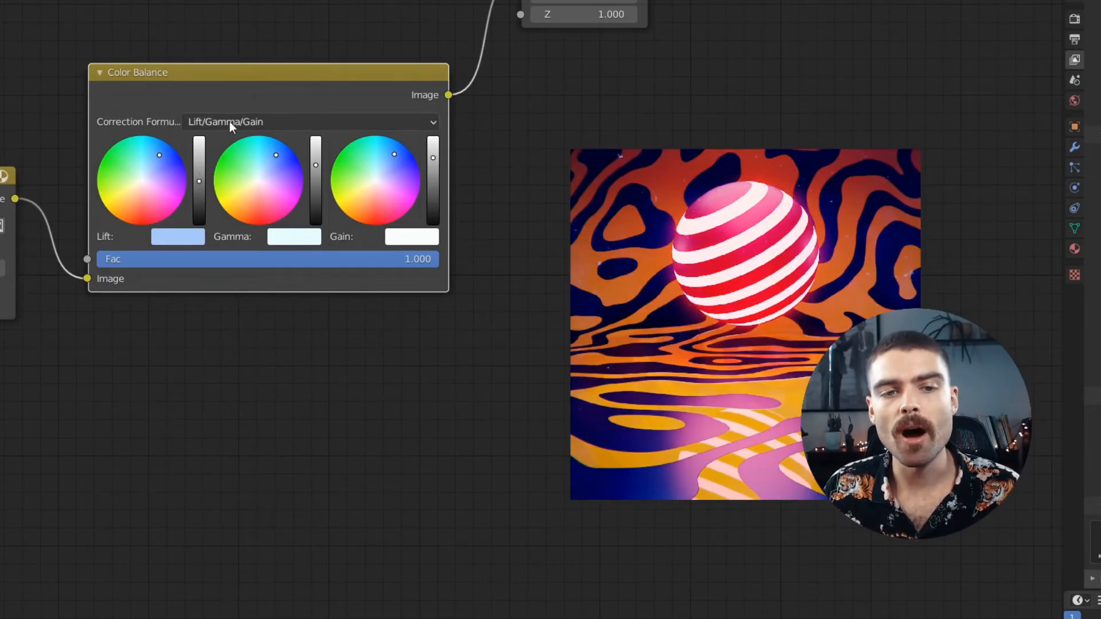
Switch the Color Balance's correction formula to Offset/Power/Slope (ASC-CDL)
click(308, 122)
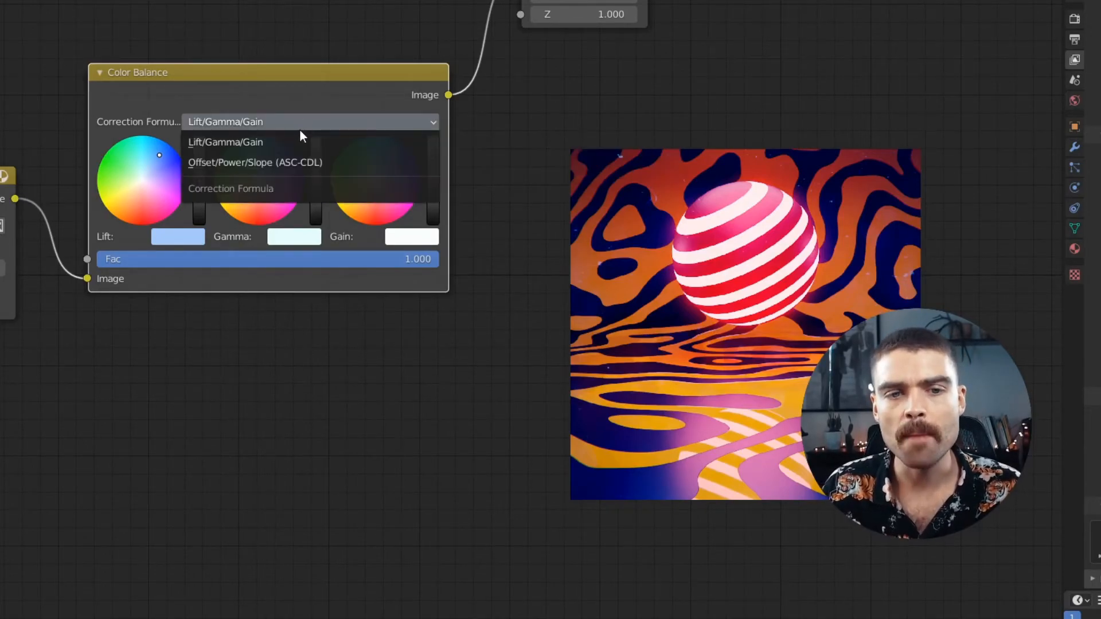
click(286, 163)
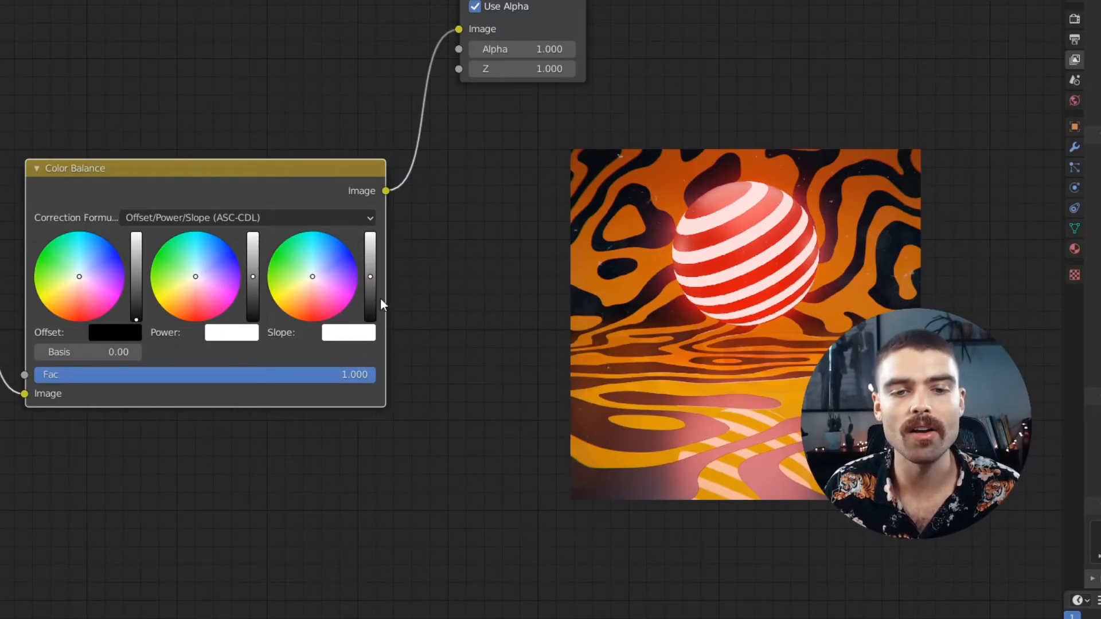
Tint the Color Balance's Power light pink, and try light blue and pale yellow Slope tints before making it pale cyan
mouse_move(347, 269)
mouse_down()
mouse_move(331, 297)
mouse_move(318, 245)
mouse_move(337, 246)
mouse_up()
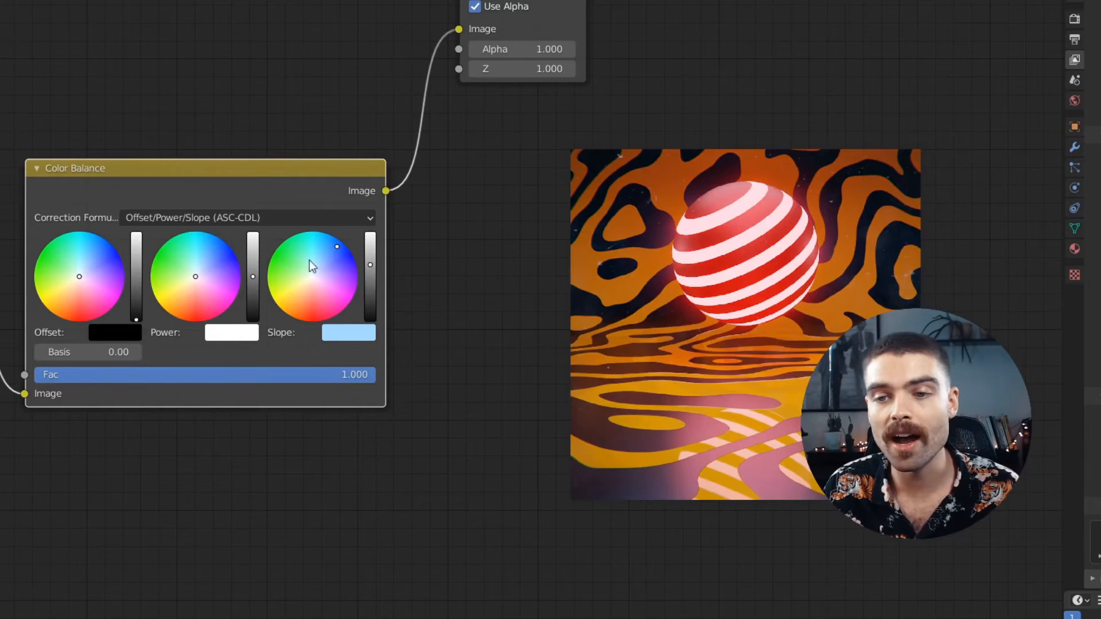
mouse_move(221, 277)
mouse_down()
mouse_move(187, 303)
mouse_move(165, 252)
mouse_move(197, 245)
mouse_up()
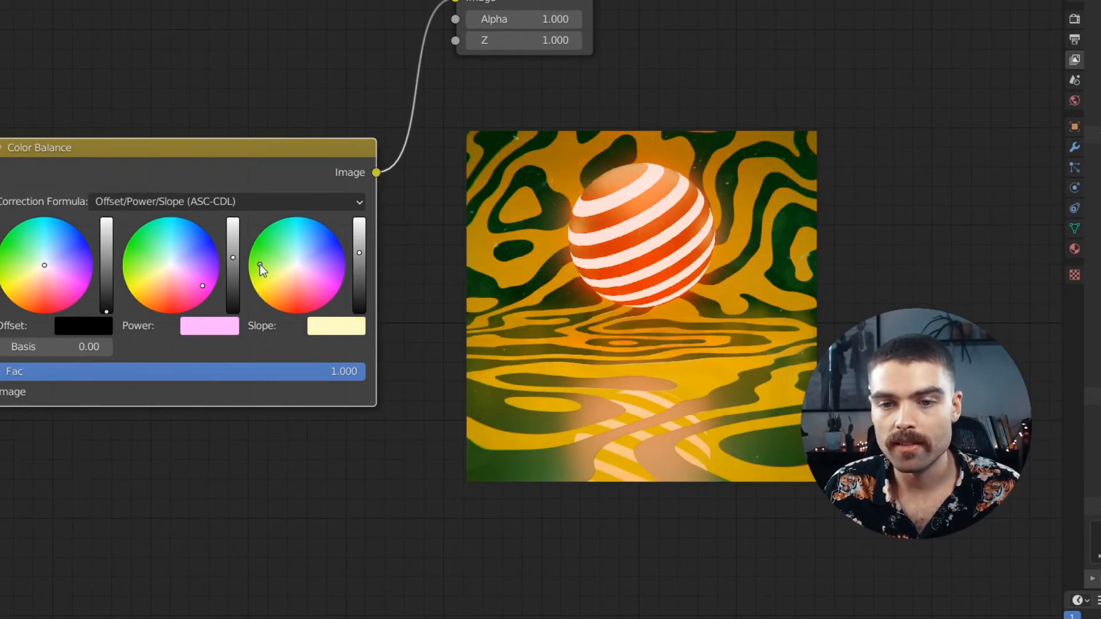
drag(259, 263, 294, 227)
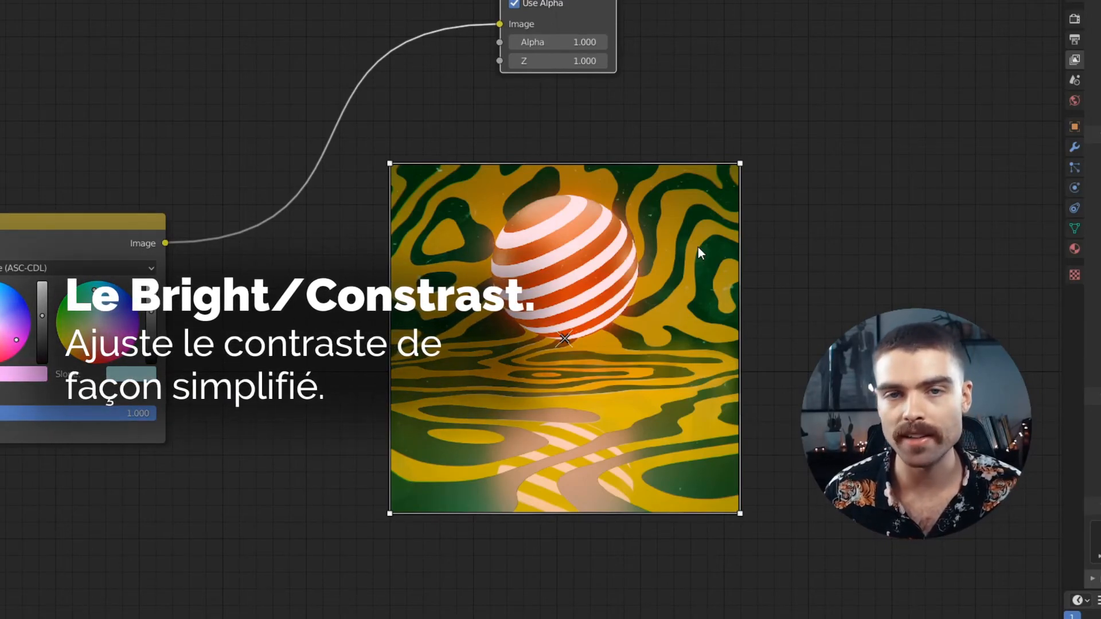
Insert a Bright/Contrast node between the Color Balance node and the Viewer
key(shift+a)
text(contr)
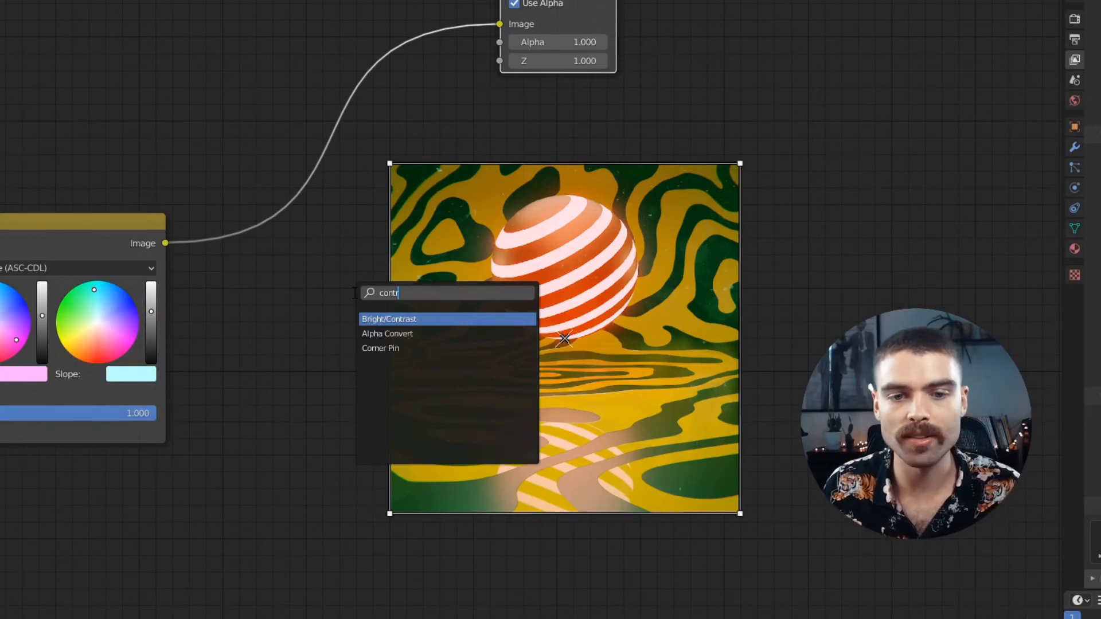
text(as)
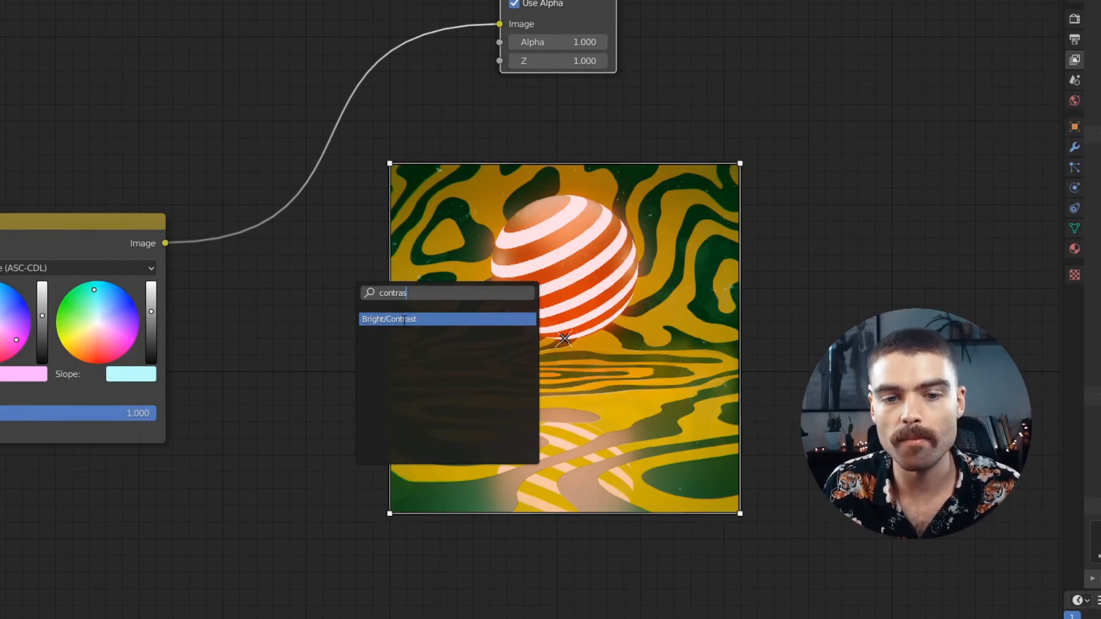
key(Return)
click(335, 207)
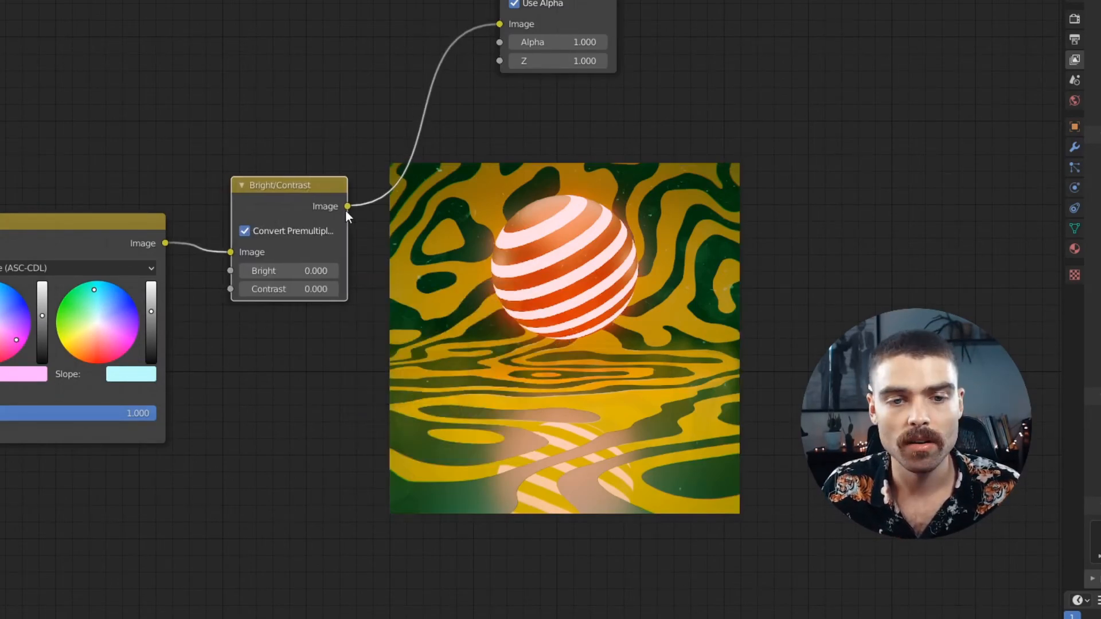
Try different strengths on the Bright/Contrast node, ending with Bright at -0.7 and Contrast at 2.41
middle_drag(432, 216, 382, 214)
drag(240, 288, 280, 289)
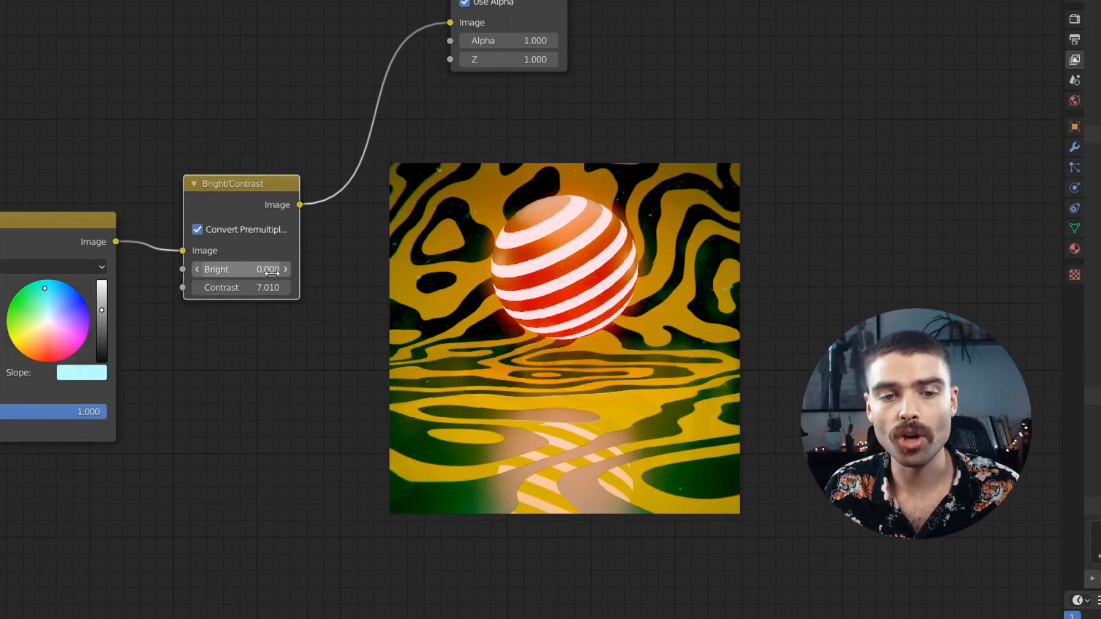
drag(259, 269, 276, 269)
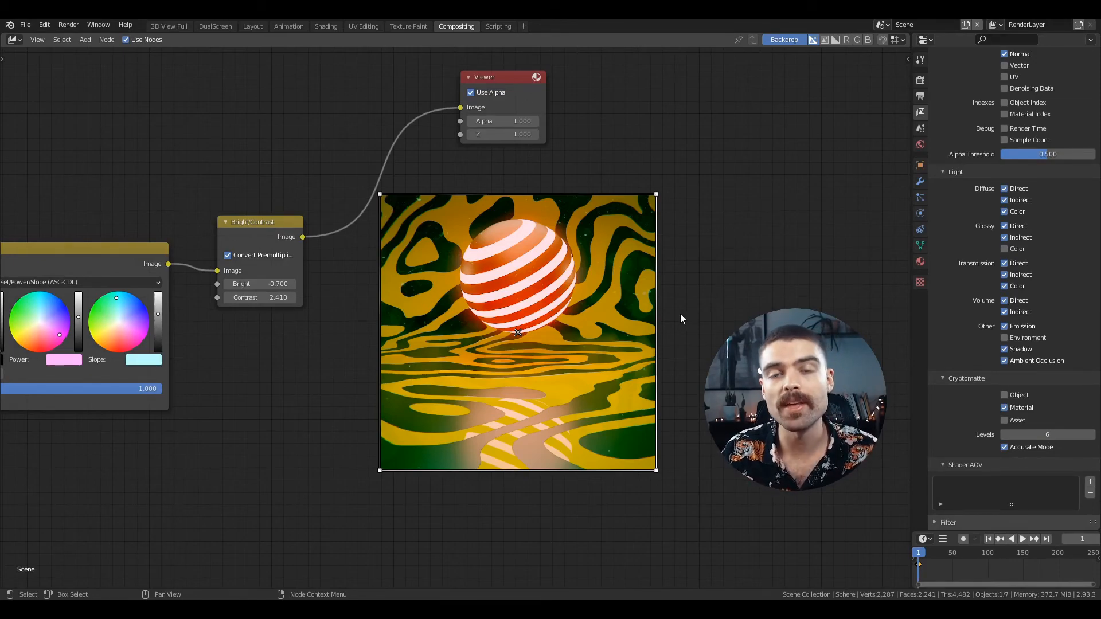
Split the Compositor area vertically and turn the new area into an Image Editor
middle_drag(666, 195, 665, 194)
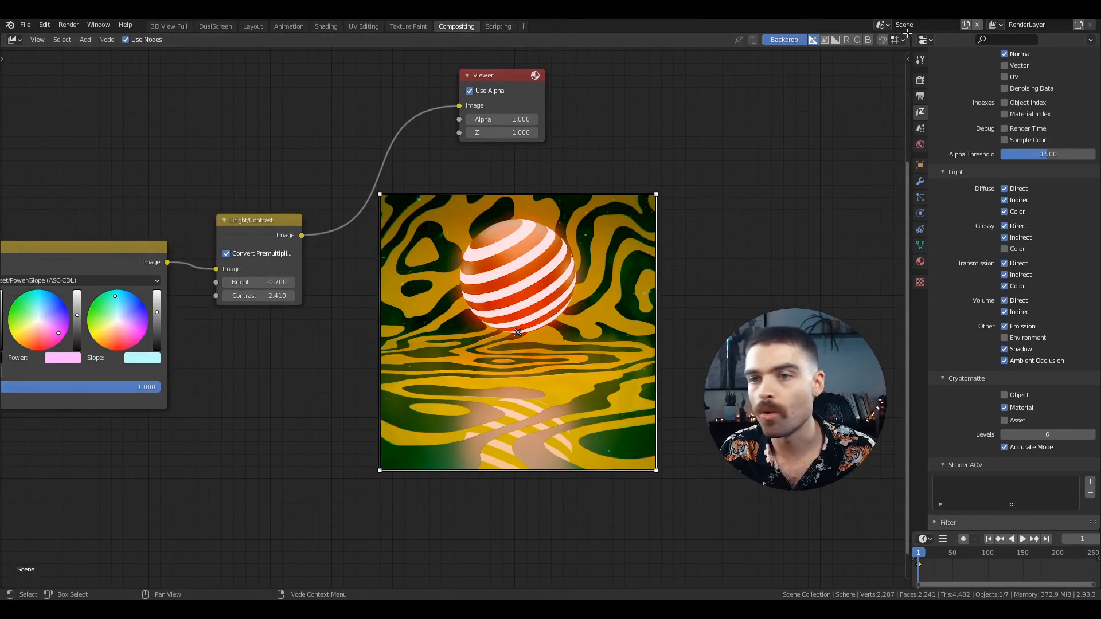
drag(906, 35, 555, 40)
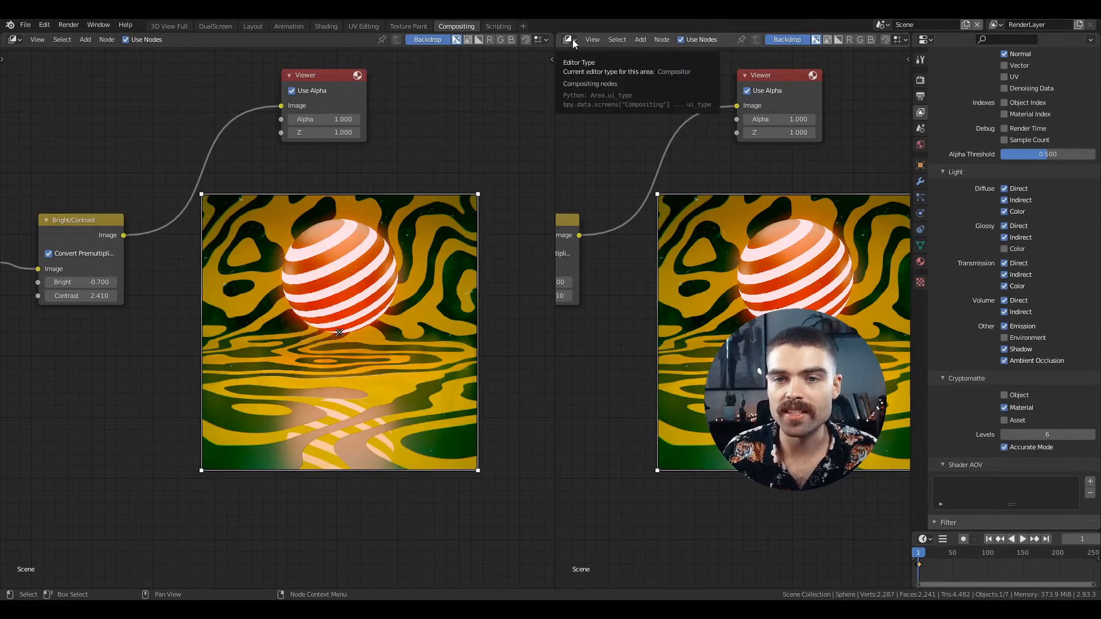
click(571, 39)
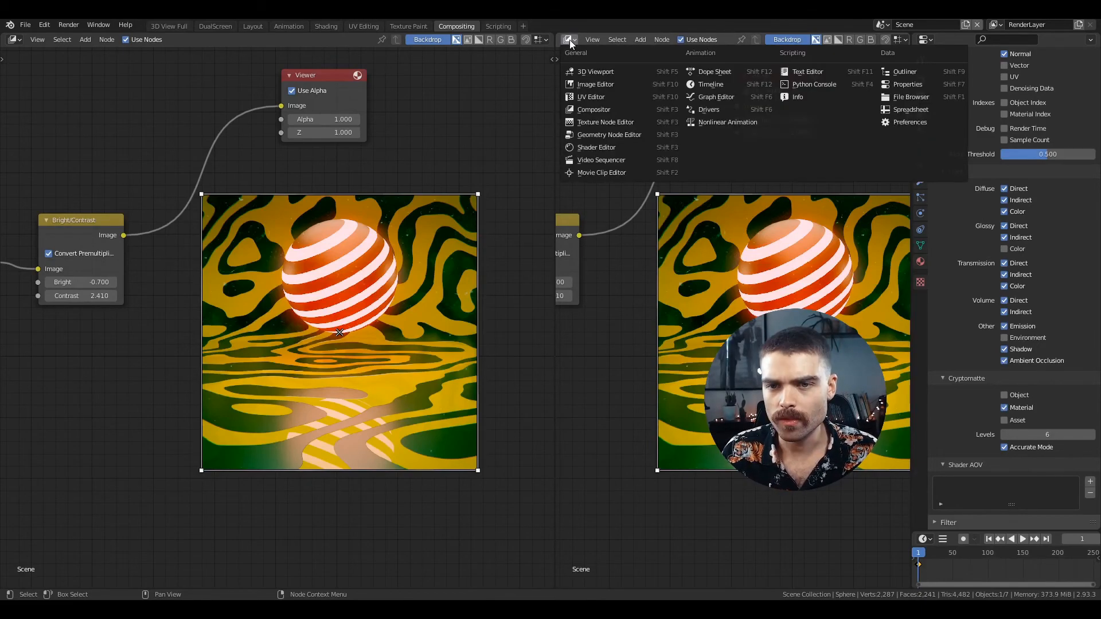
click(609, 84)
Connect the Bright/Contrast output to the Viewer and display the Viewer Node image in the Image Editor
click(688, 39)
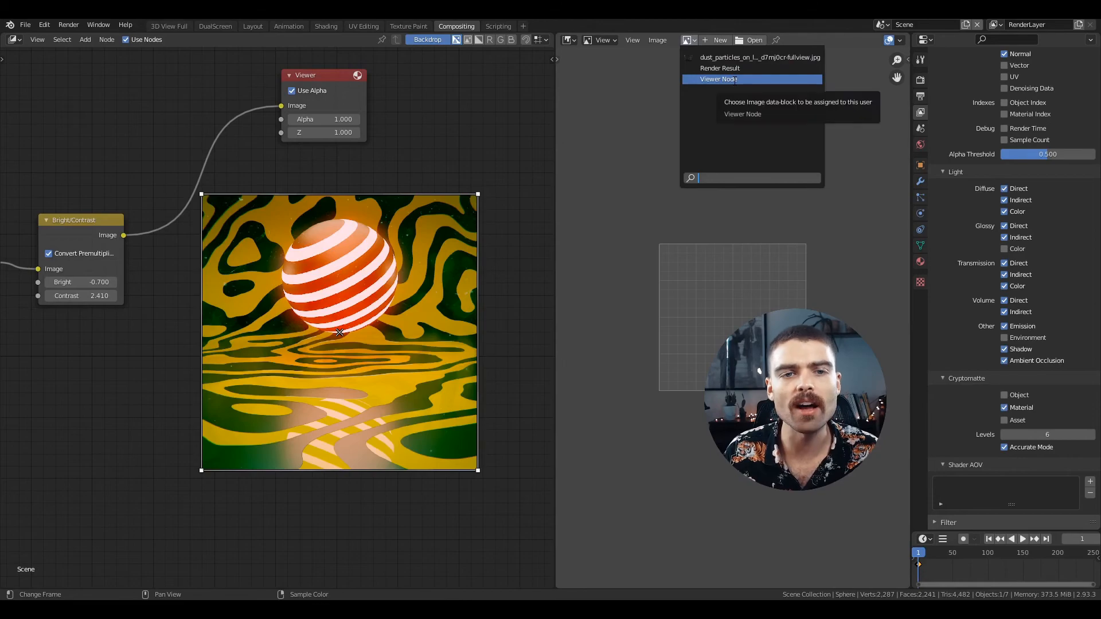
ctrl+shift+click(97, 230)
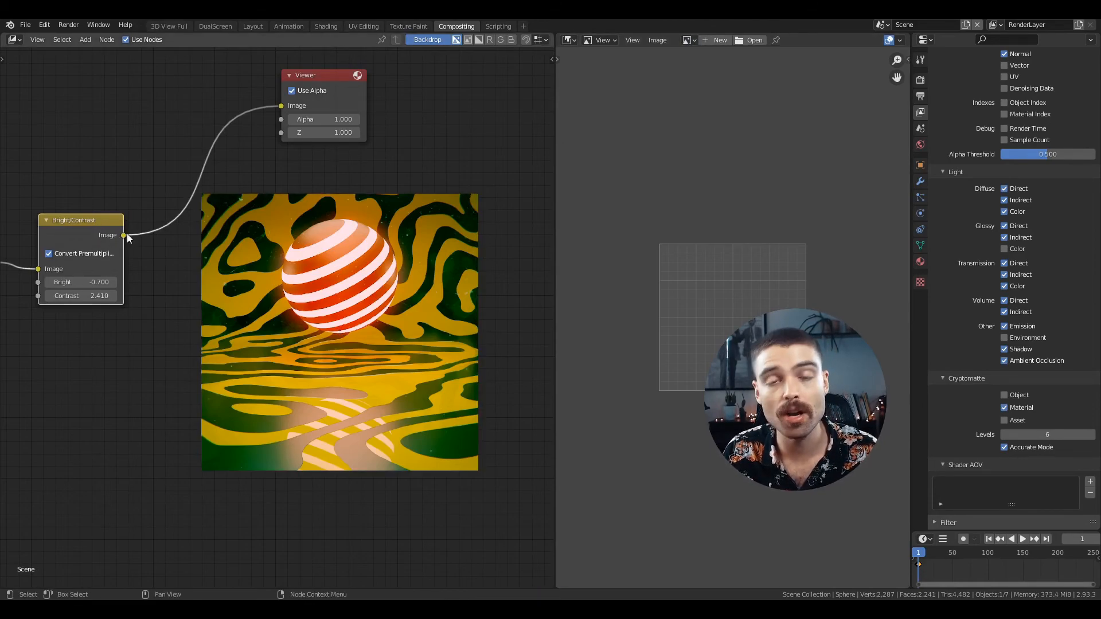
click(688, 40)
click(724, 79)
scroll(764, 274, down, 2)
middle_drag(761, 293, 760, 319)
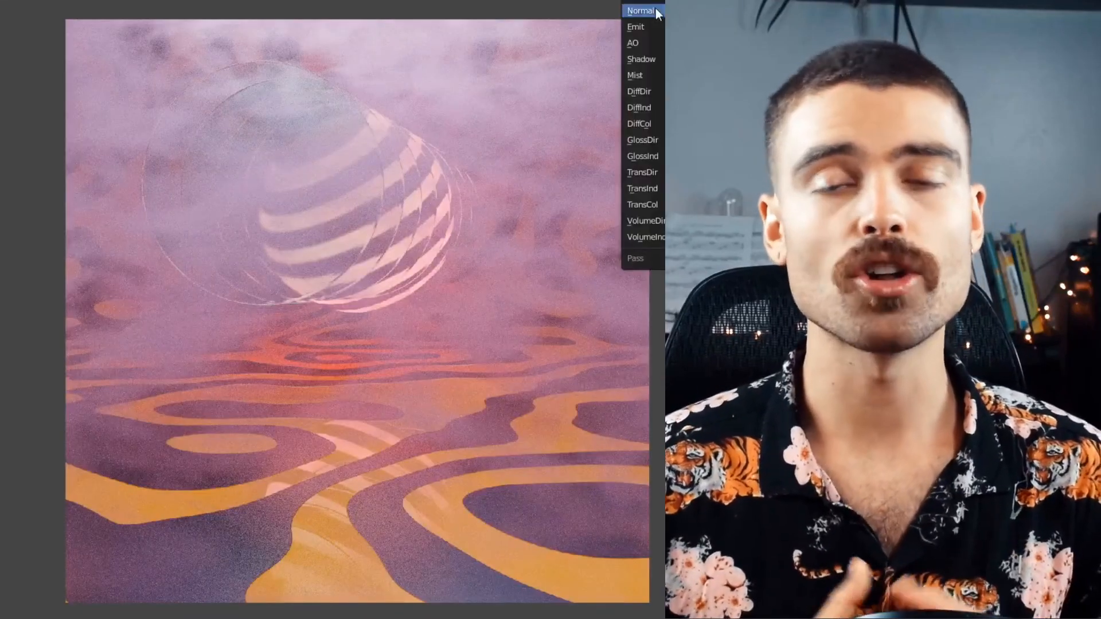
click(657, 14)
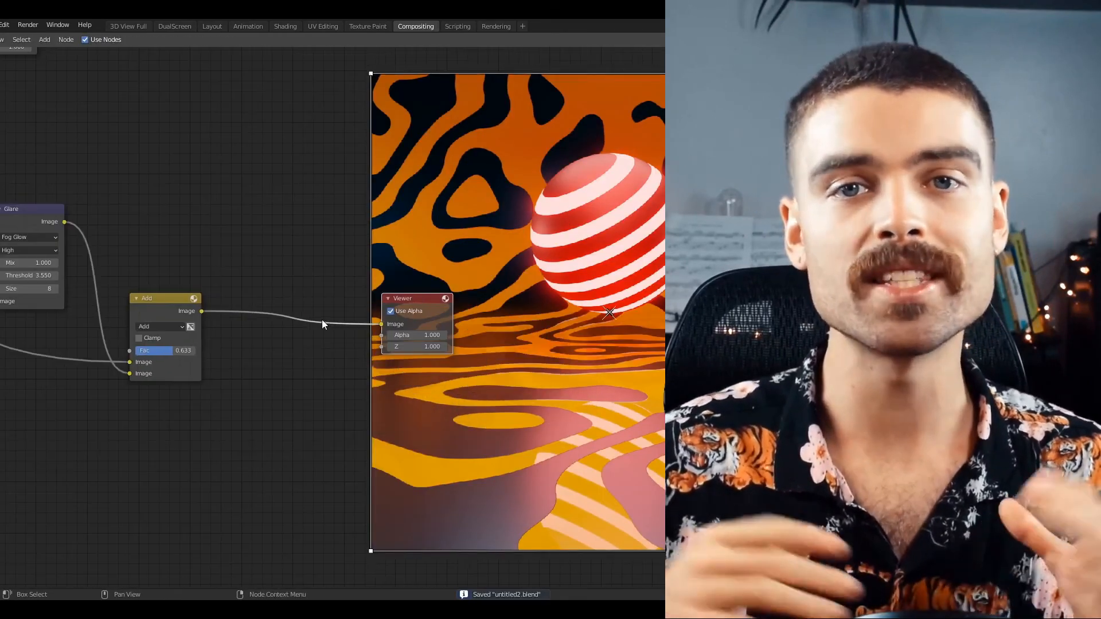
key(shift+a)
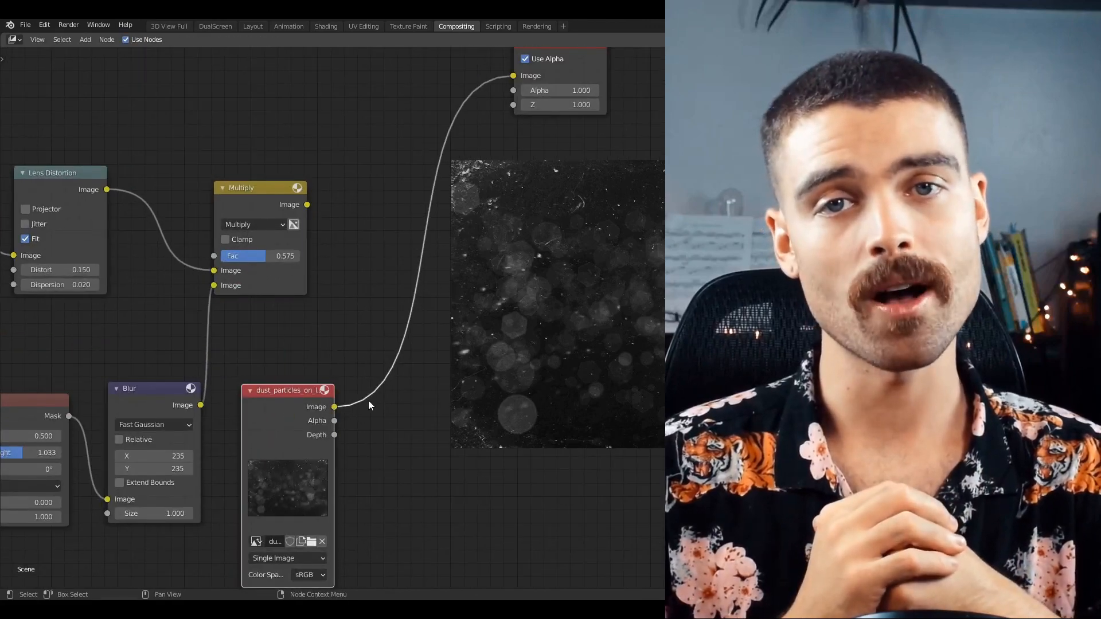
Combine the Multiply node's output with the dust particles image through a Mix node feeding the Viewer
ctrl+shift+right_drag(301, 435, 299, 241)
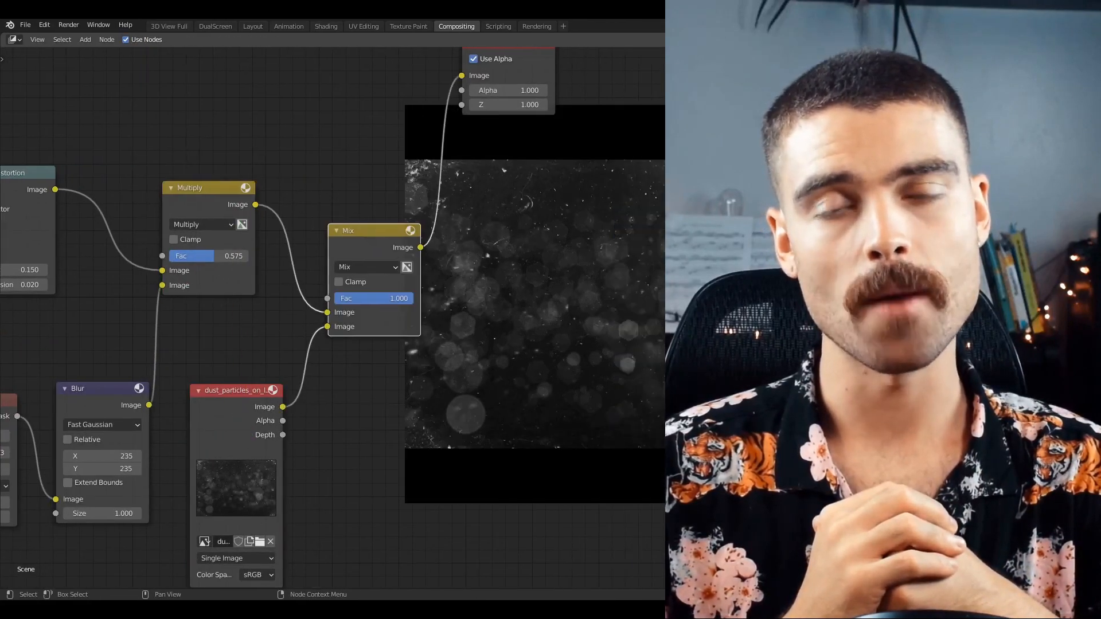